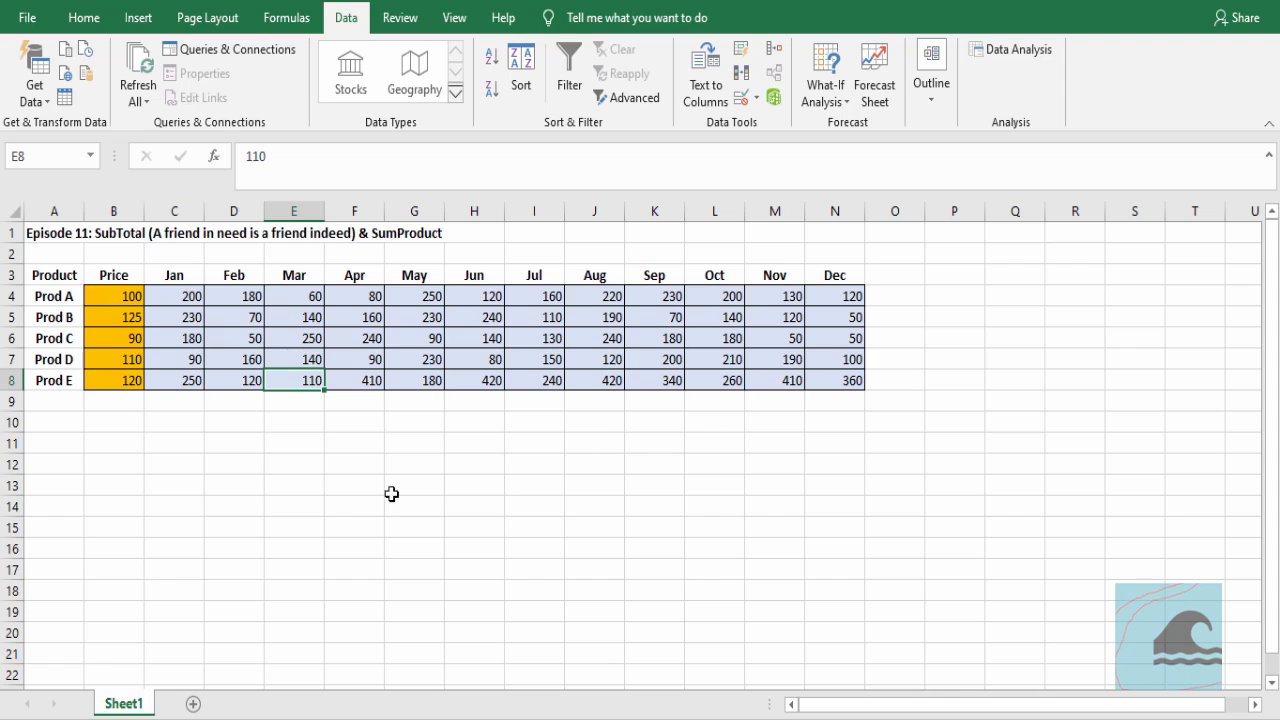
Enter the label Total in cell B10 below the Price column
{"action": "left_click", "coordinate": [124, 423]}
{"action": "type", "text": "tOT"}
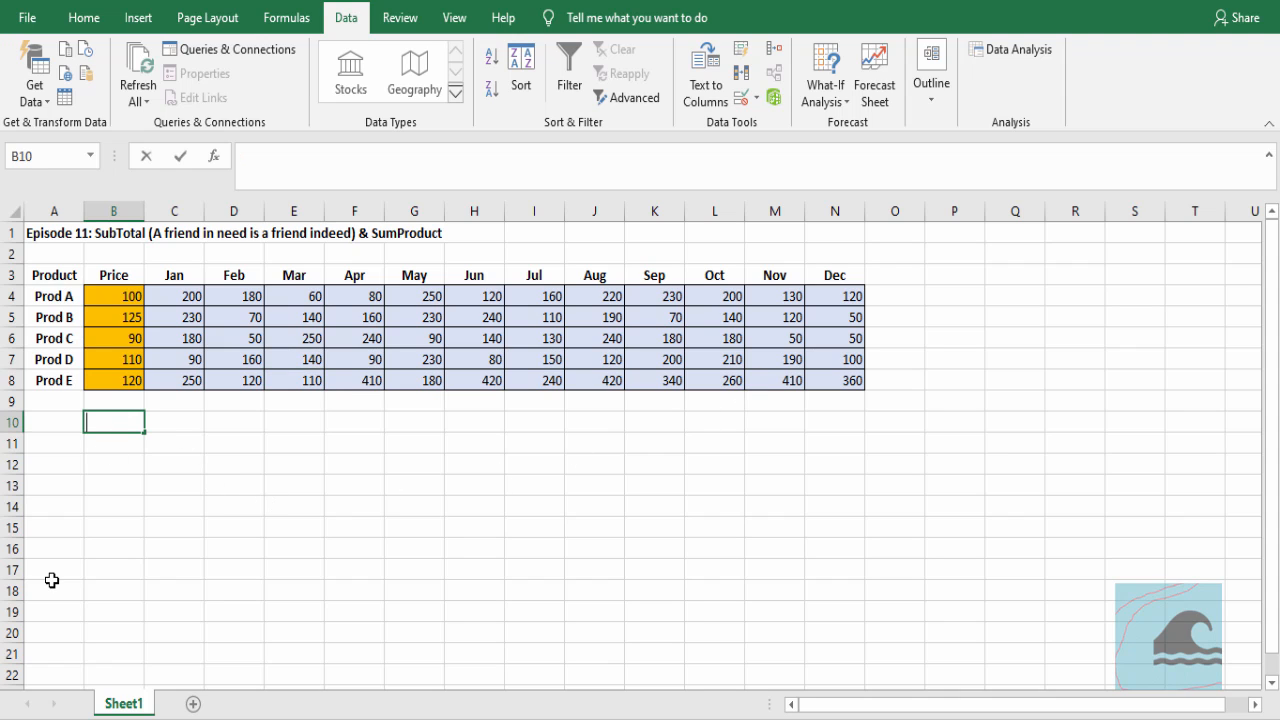
{"action": "type", "text": "AL"}
{"action": "key", "text": "Tab"}
Calculate January's total in C10 with SUMPRODUCT of the absolute price range $B$4:$B$8 and the quantities C4:C8
{"action": "type", "text": "=sump"}
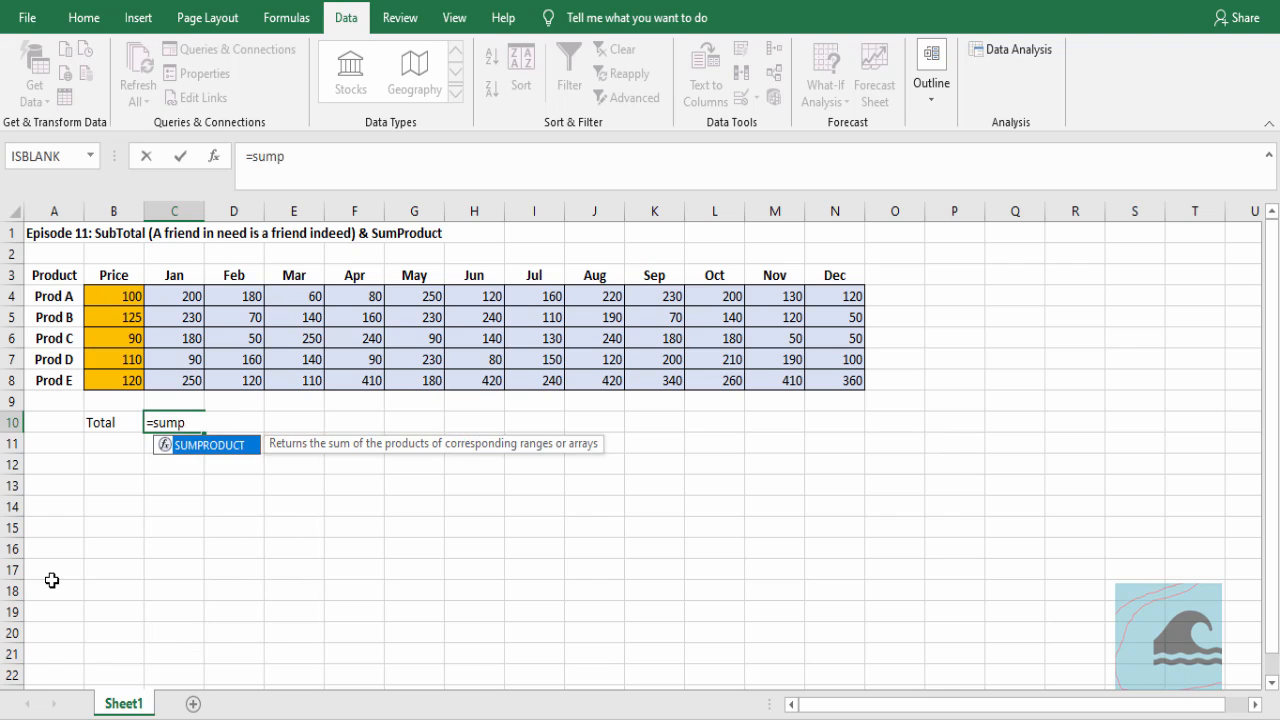
{"action": "key", "text": "Tab"}
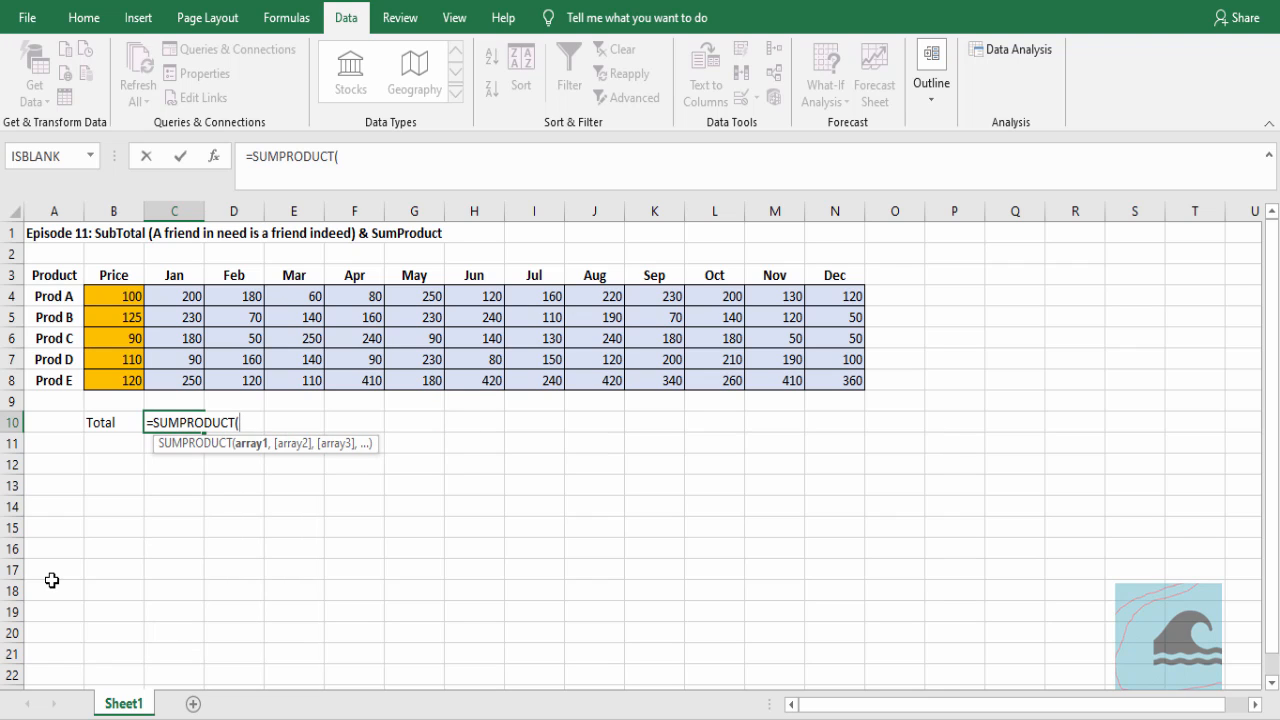
{"action": "left_click_drag", "start_coordinate": [121, 300], "coordinate": [110, 380]}
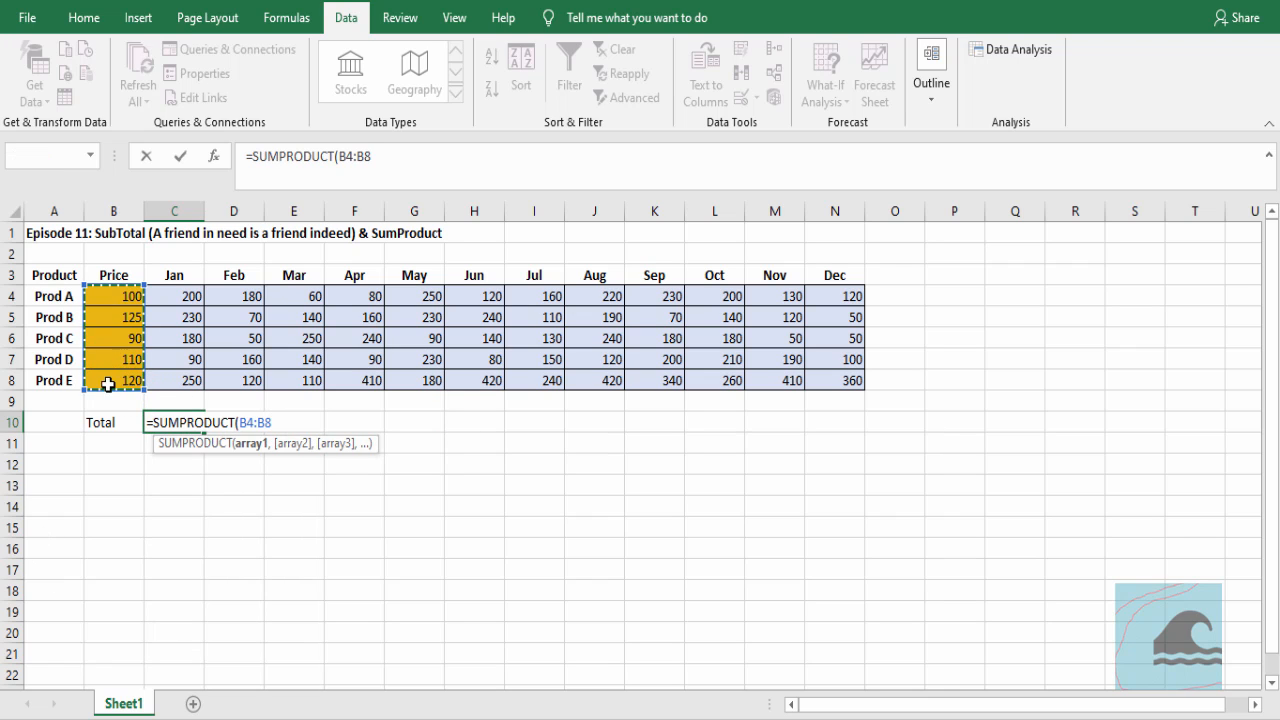
{"action": "key", "text": "F4"}
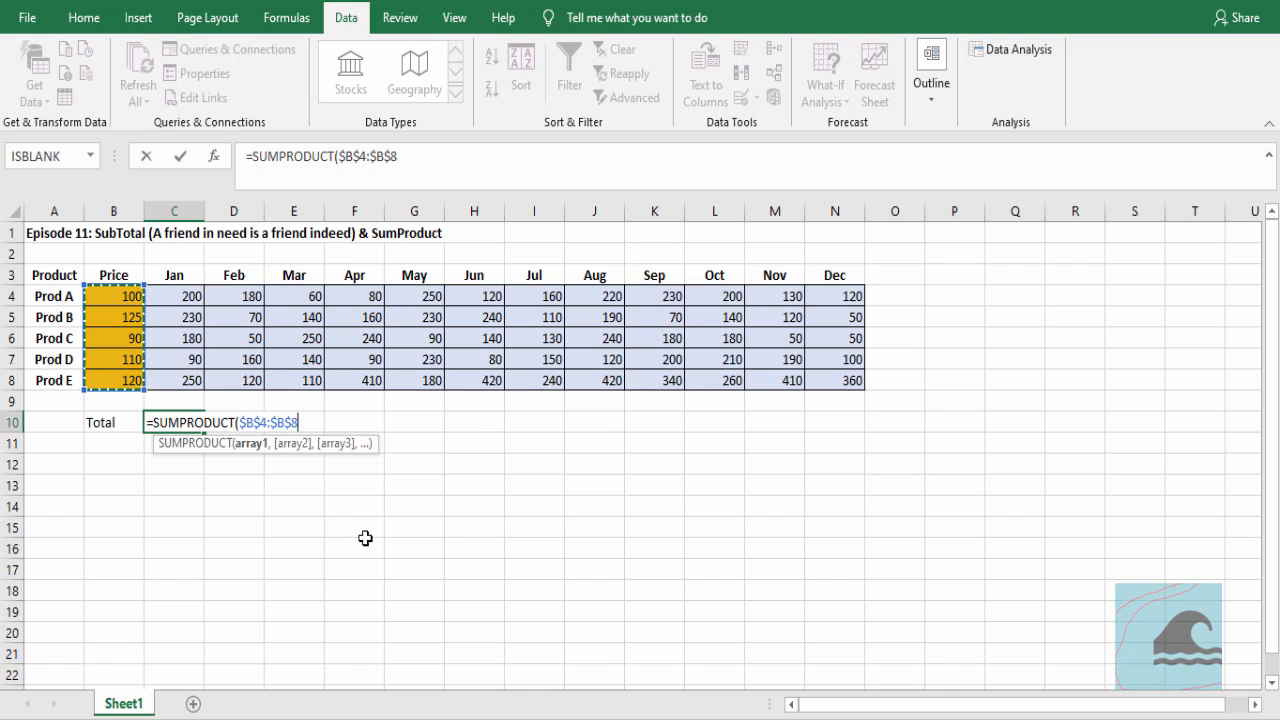
{"action": "type", "text": ","}
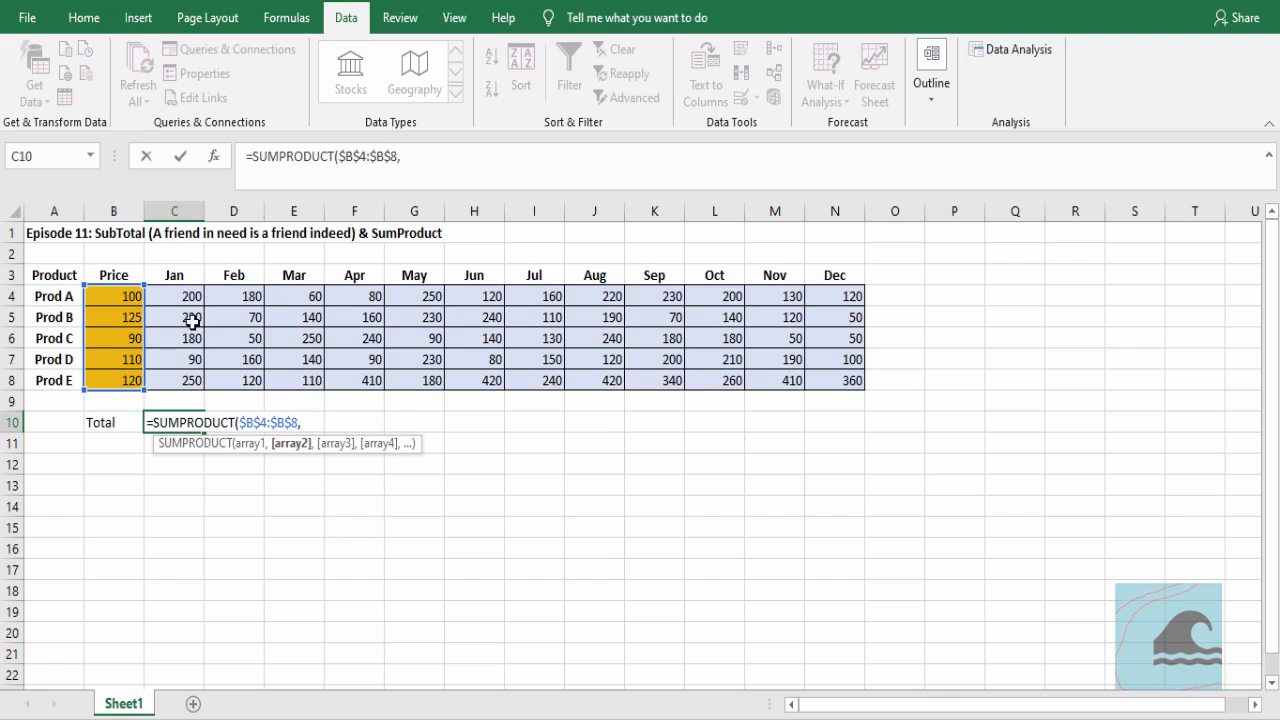
{"action": "left_click_drag", "start_coordinate": [193, 299], "coordinate": [187, 383]}
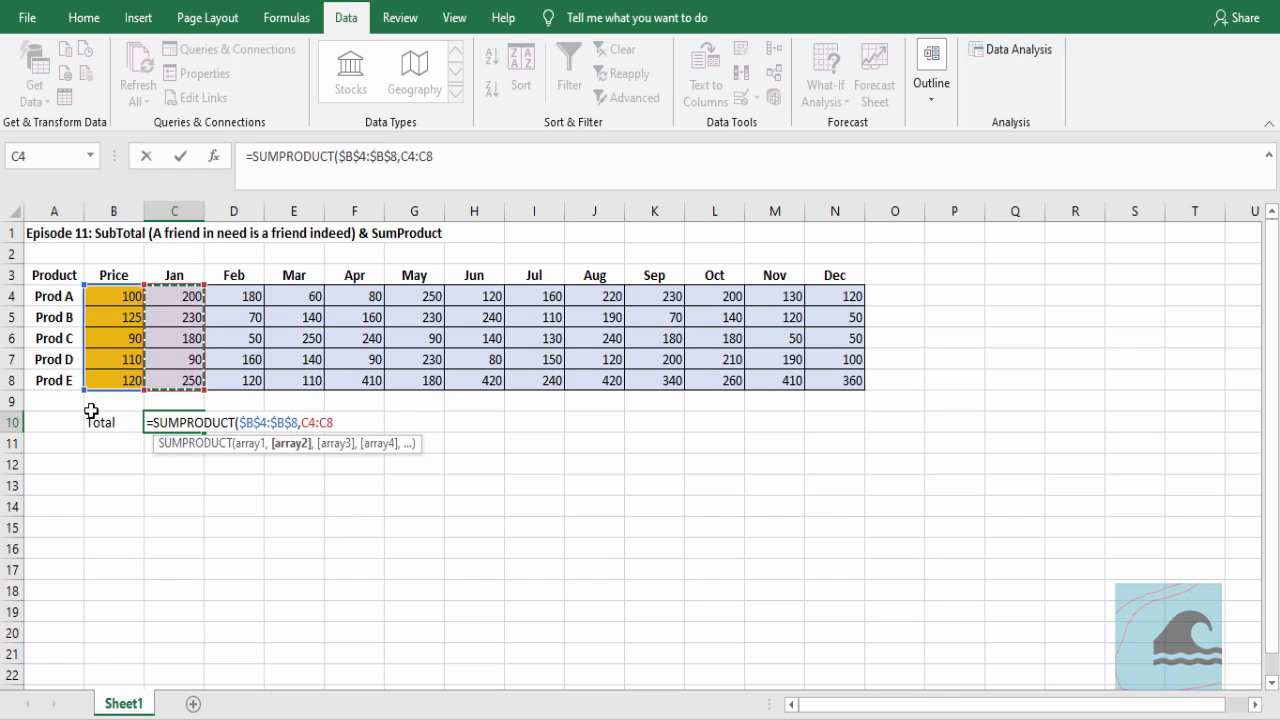
{"action": "key", "text": "Return"}
Fill the January SUMPRODUCT formula across C10:N10 for every month through December
{"action": "key", "text": "Up"}
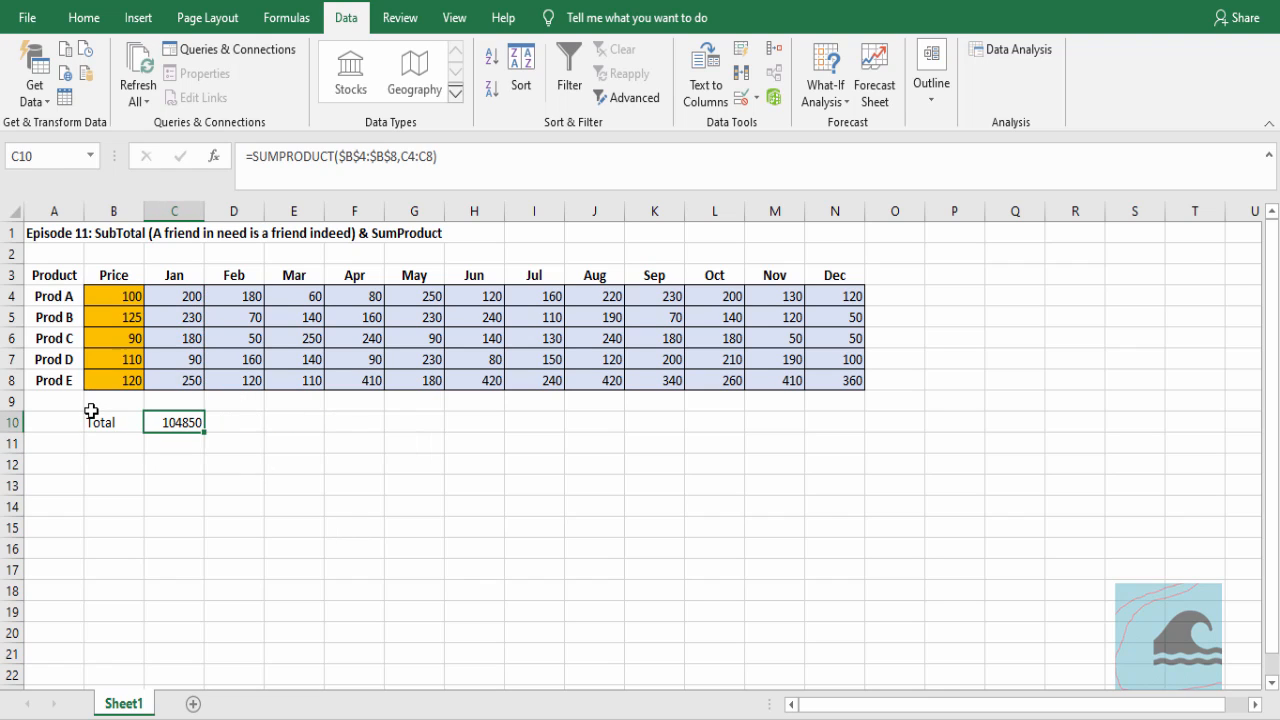
{"action": "key", "text": "shift+Right"}
{"action": "key", "text": "shift+Right"}
{"action": "key", "text": "shift+Right"}
{"action": "key", "text": "shift+Right"}
{"action": "key", "text": "shift+Right"}
{"action": "key", "text": "shift+Right"}
{"action": "key", "text": "shift+Right"}
{"action": "key", "text": "shift+Right"}
{"action": "key", "text": "shift+Right"}
{"action": "key", "text": "shift+Right"}
{"action": "key", "text": "shift+Right"}
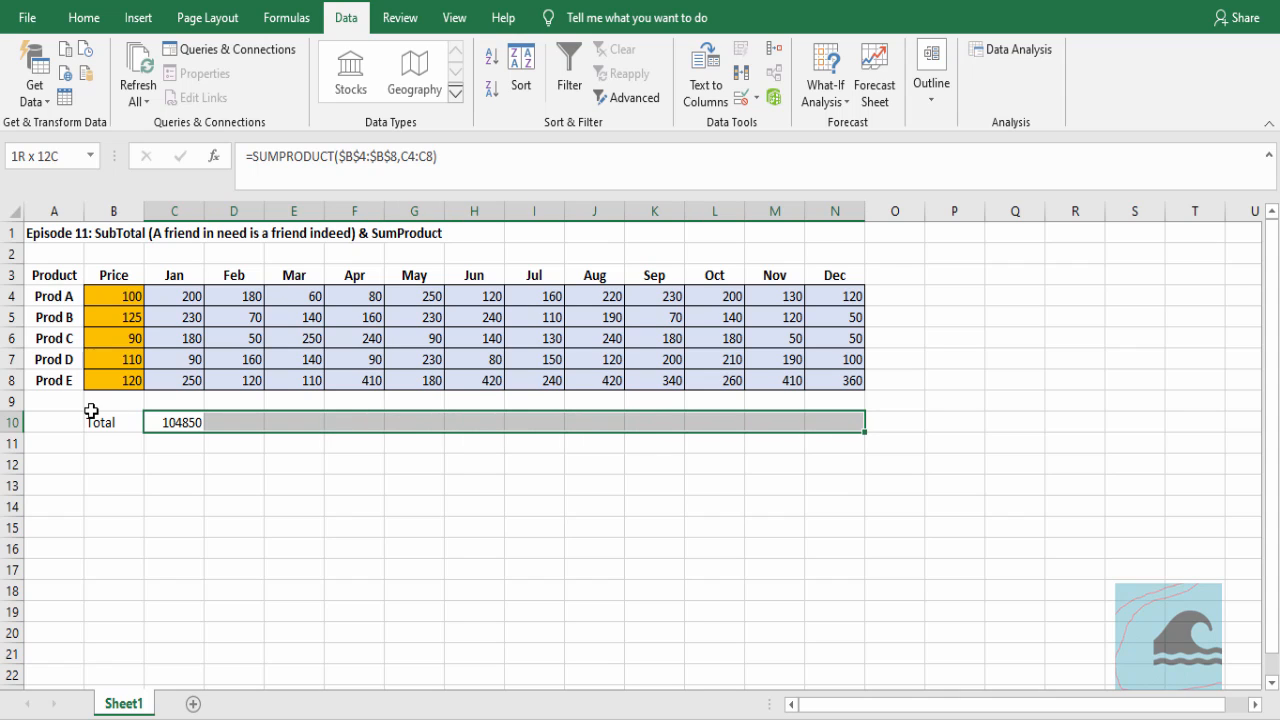
{"action": "key", "text": "F2"}
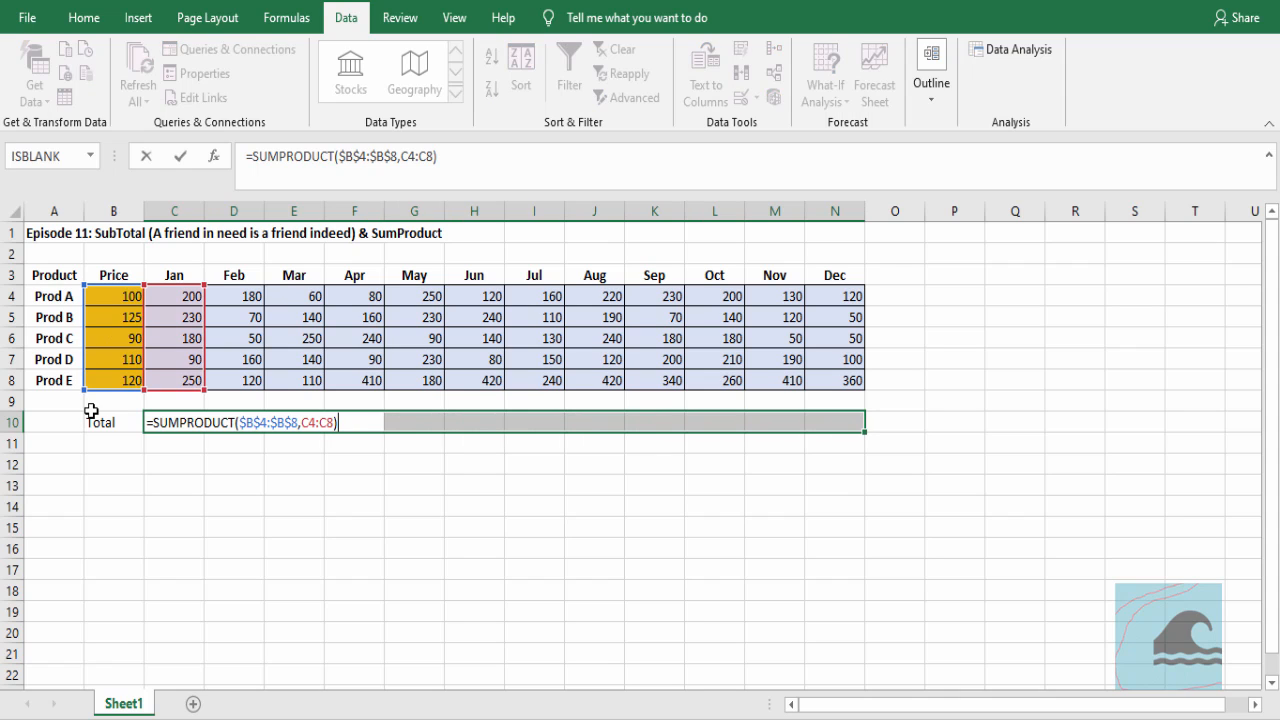
{"action": "key", "text": "Escape"}
{"action": "key", "text": "F2"}
{"action": "key", "text": "ctrl+Return"}
{"action": "key", "text": "Down"}
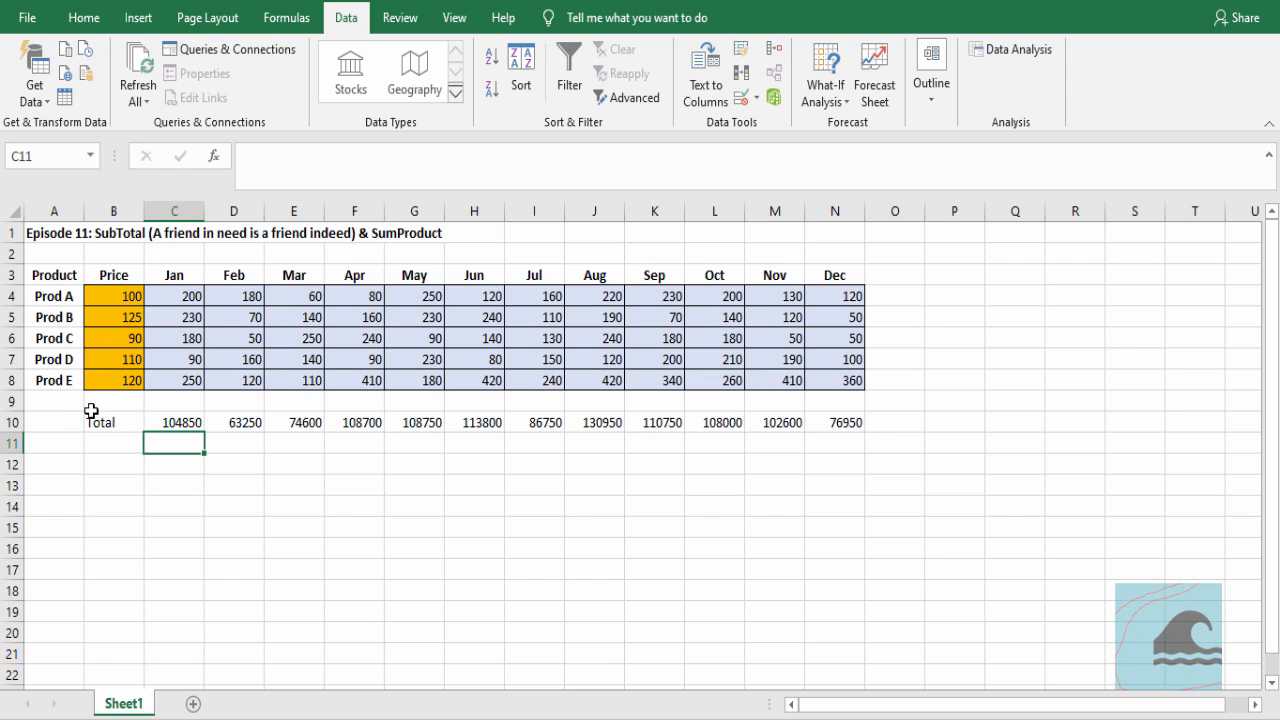
Review the monthly totals across C10:N10
{"action": "left_click", "coordinate": [172, 422]}
{"action": "left_click_drag", "start_coordinate": [172, 422], "coordinate": [826, 422]}
{"action": "left_click", "coordinate": [554, 540]}
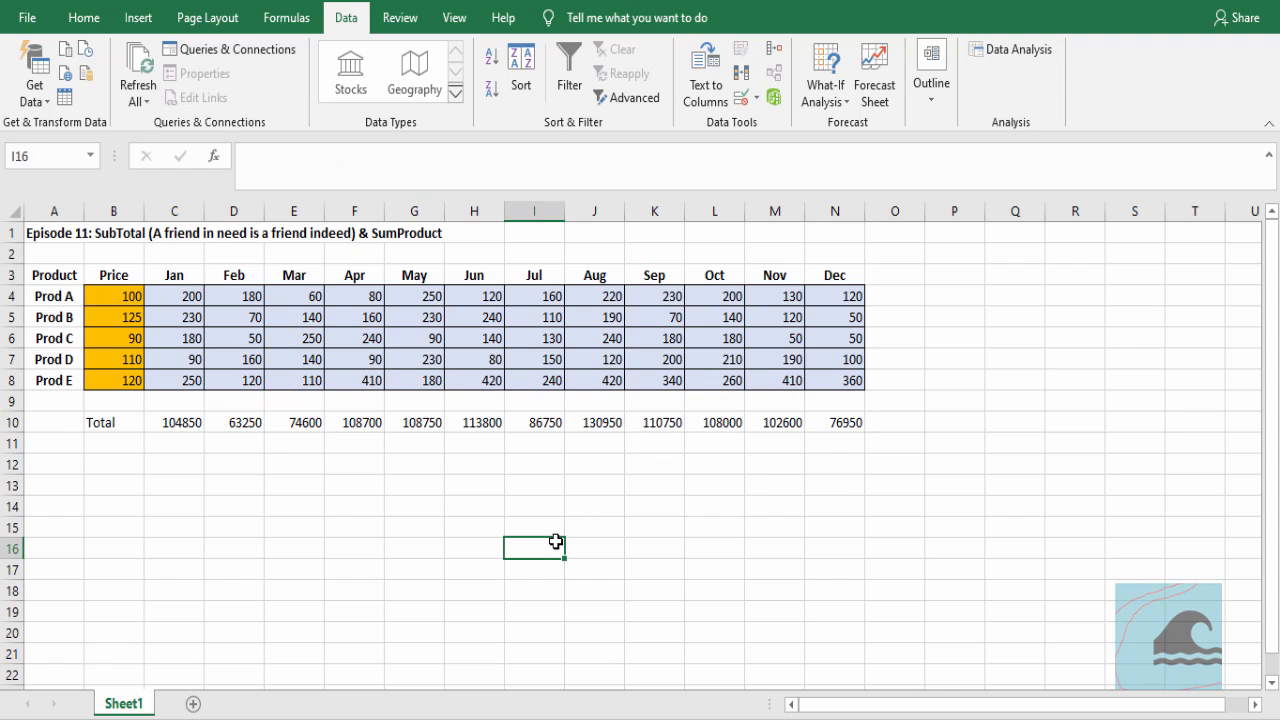
Hide the Prod C row and check the monthly totals in row 10
{"action": "right_click", "coordinate": [12, 338]}
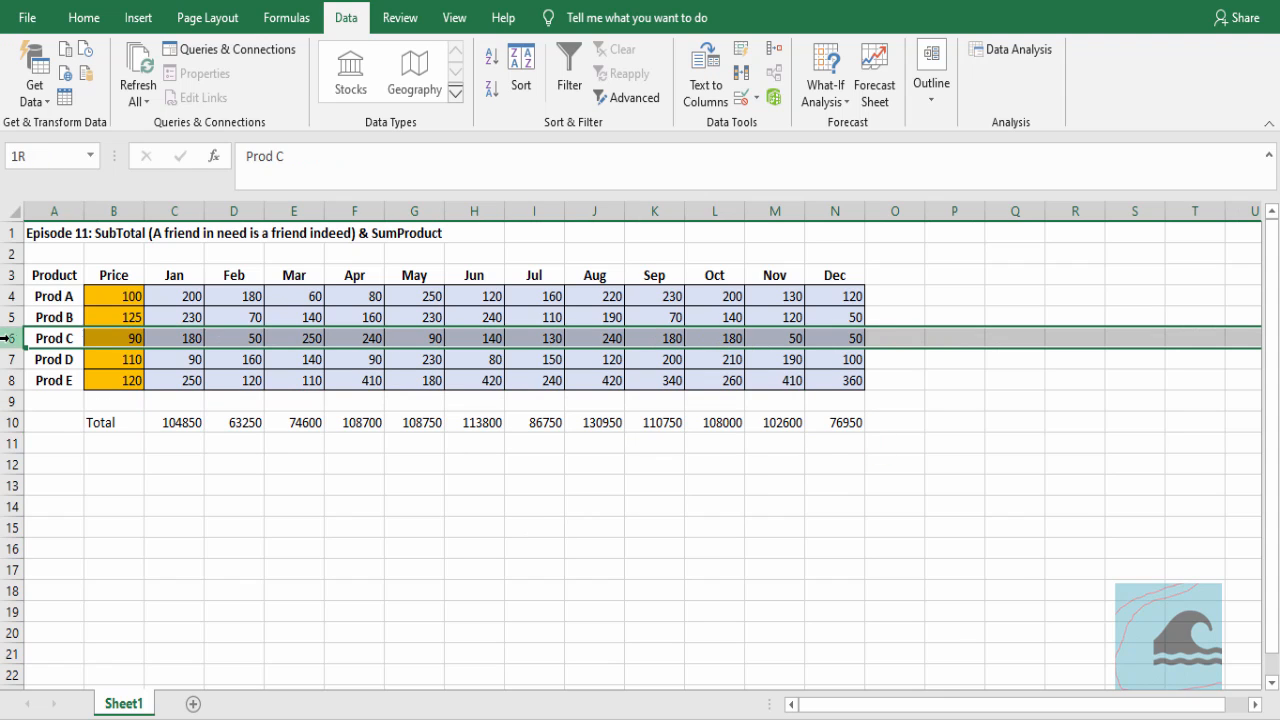
{"action": "left_click", "coordinate": [74, 612]}
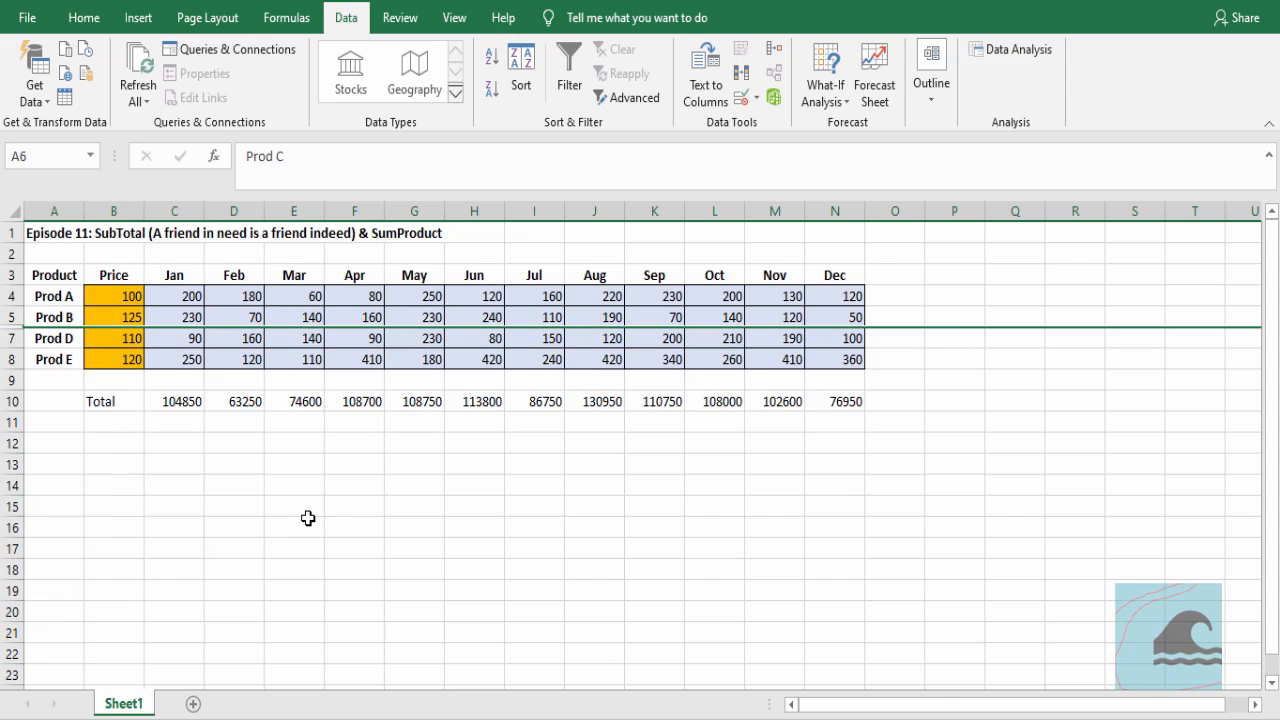
{"action": "left_click", "coordinate": [308, 520]}
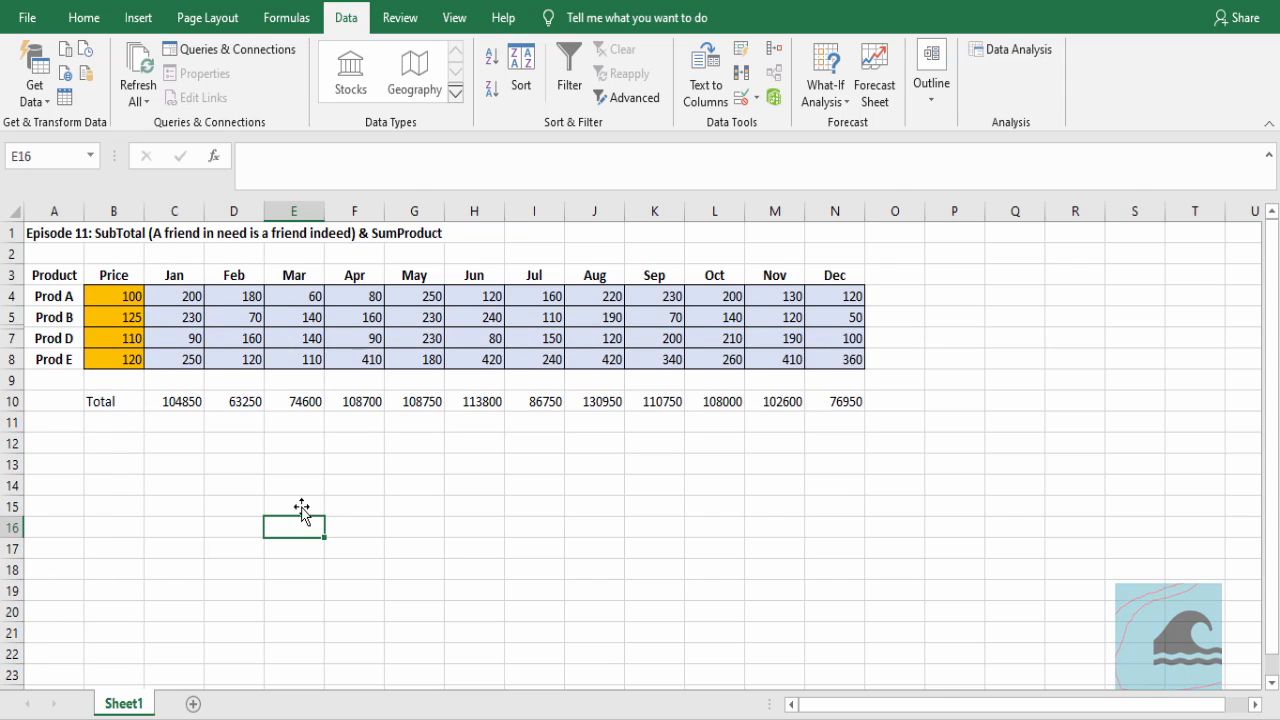
{"action": "left_click_drag", "start_coordinate": [177, 399], "coordinate": [890, 400]}
{"action": "left_click", "coordinate": [794, 460]}
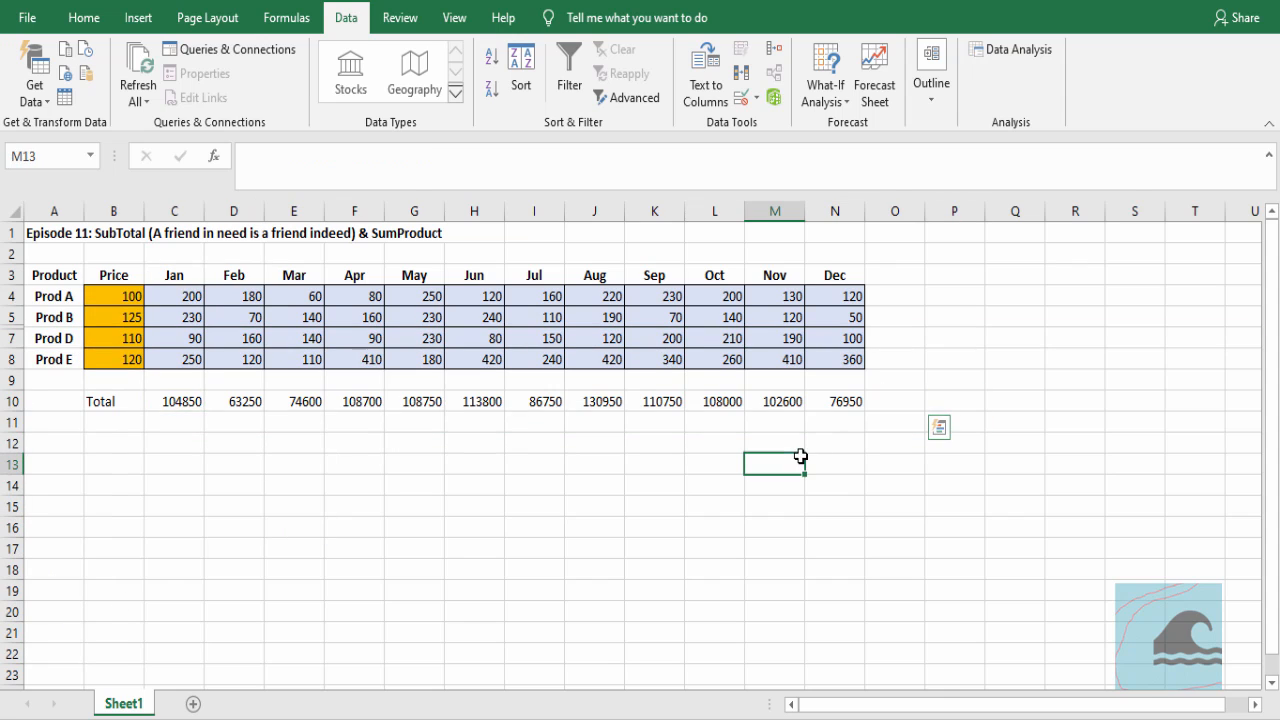
Hide the Prod B row and check the January total in C10
{"action": "left_click", "coordinate": [9, 316]}
{"action": "right_click", "coordinate": [9, 316]}
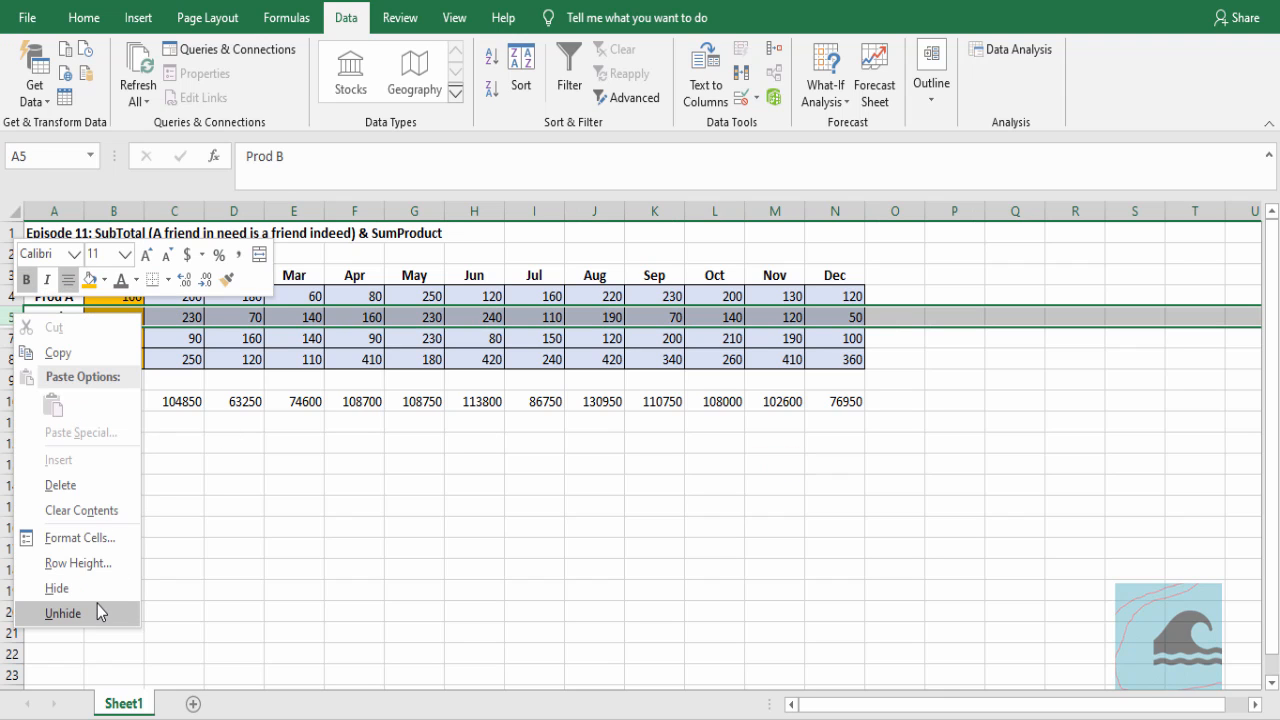
{"action": "left_click", "coordinate": [94, 587]}
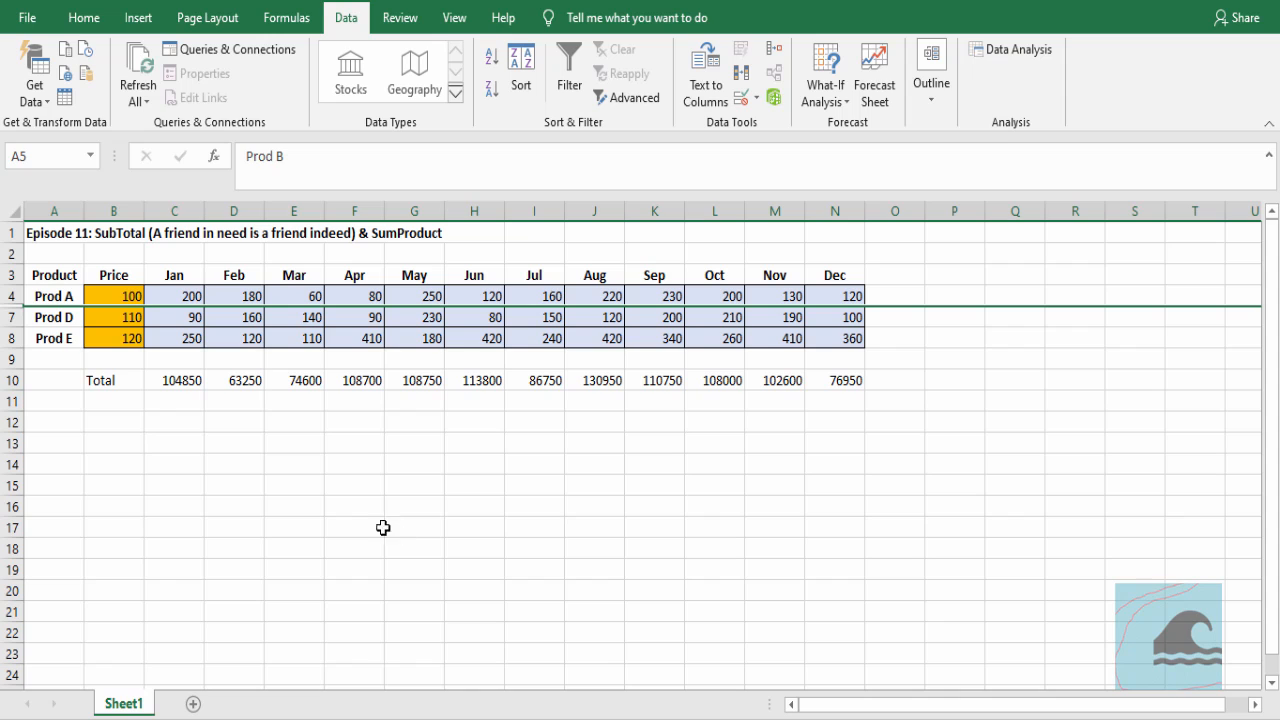
{"action": "left_click", "coordinate": [212, 445]}
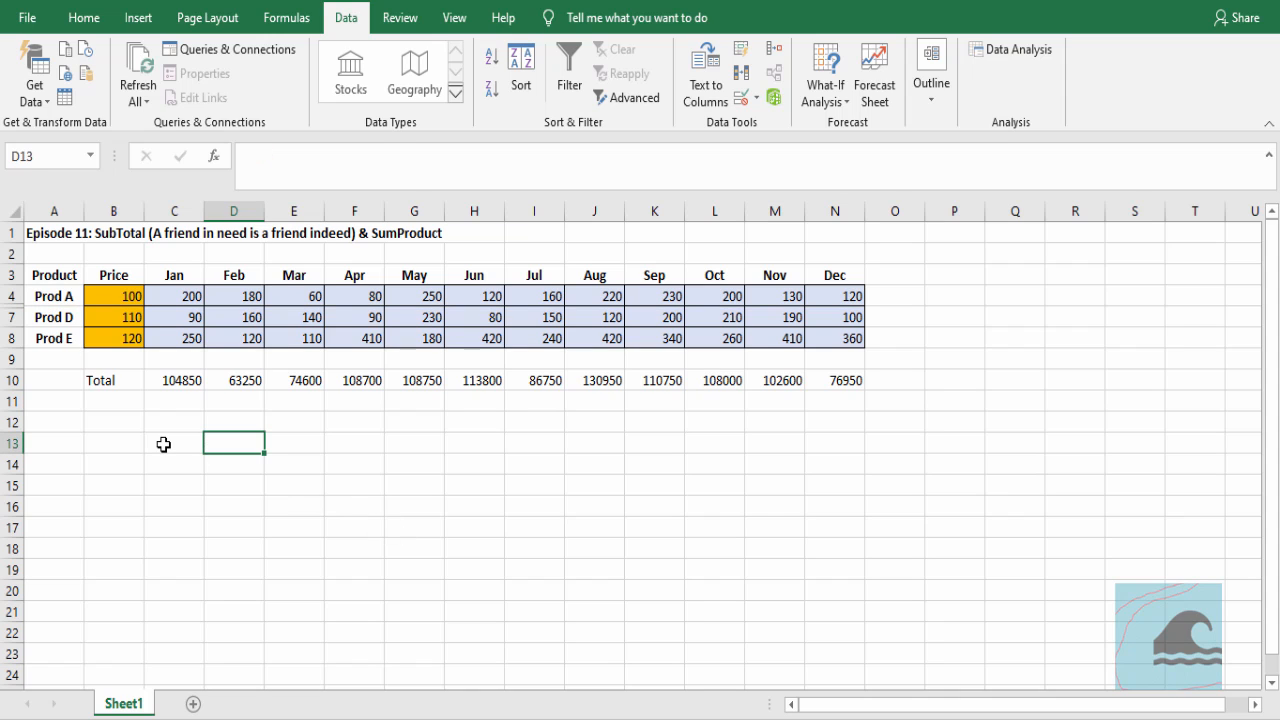
{"action": "left_click", "coordinate": [190, 380]}
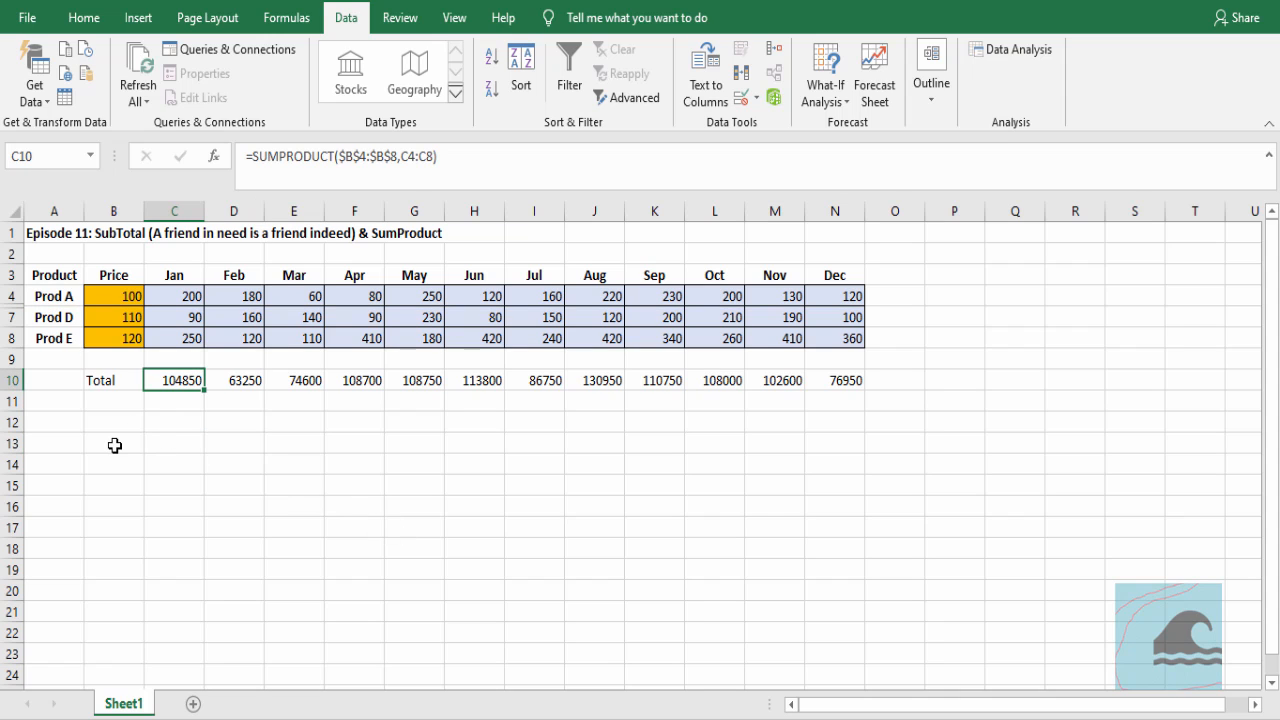
Undo the hiding of the Prod B and Prod C rows and select the January total
{"action": "key", "text": "ctrl+z"}
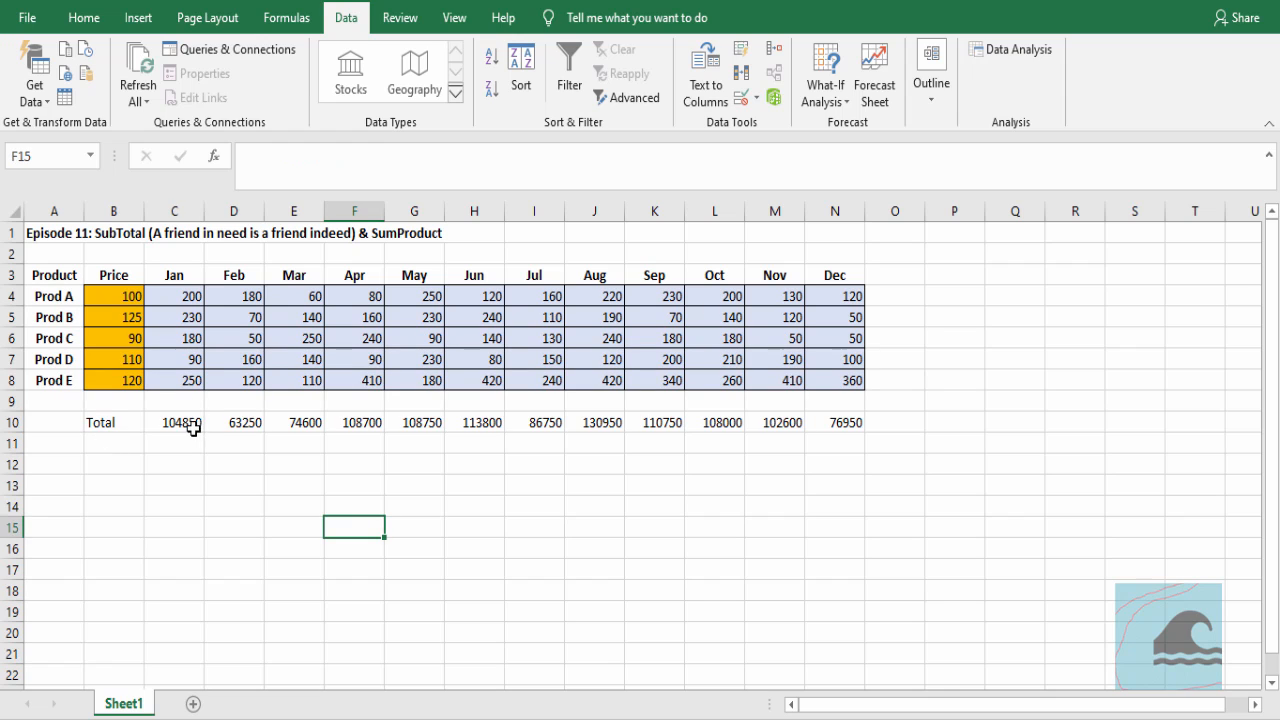
{"action": "left_click", "coordinate": [176, 424]}
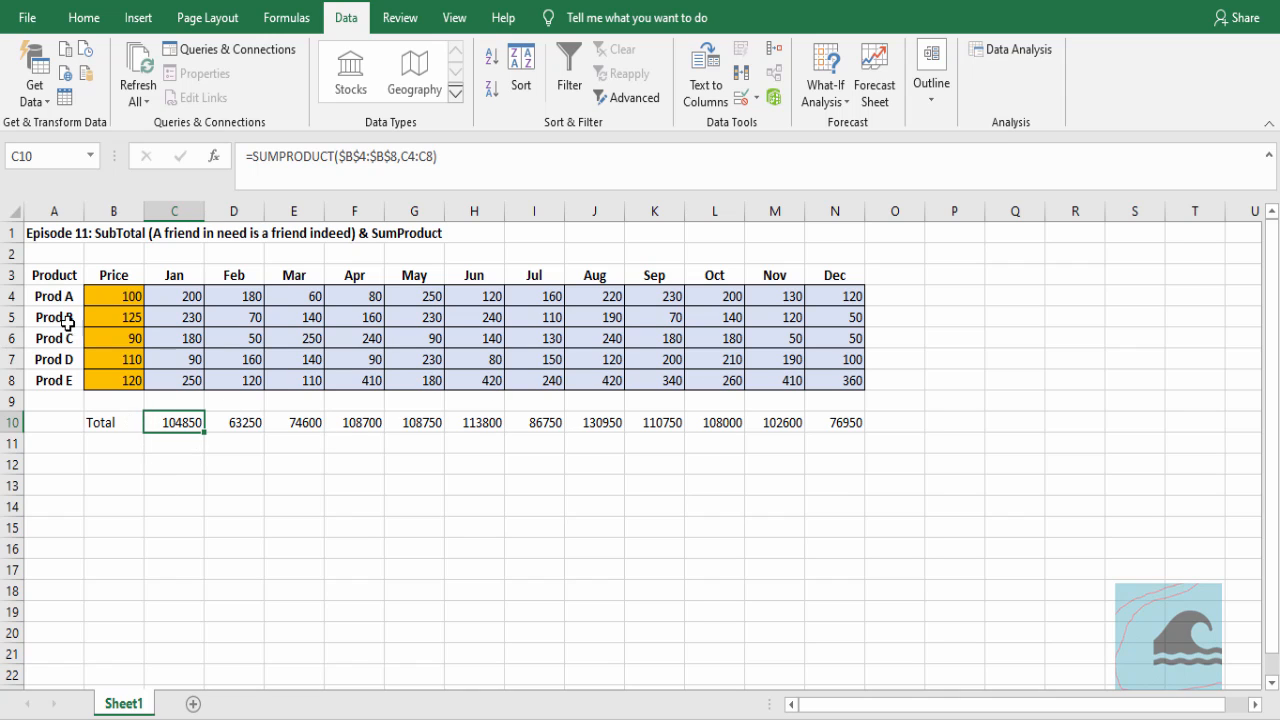
Filter the Product column to exclude Prod B and Prod C, and check the January total in C10
{"action": "left_click", "coordinate": [155, 330]}
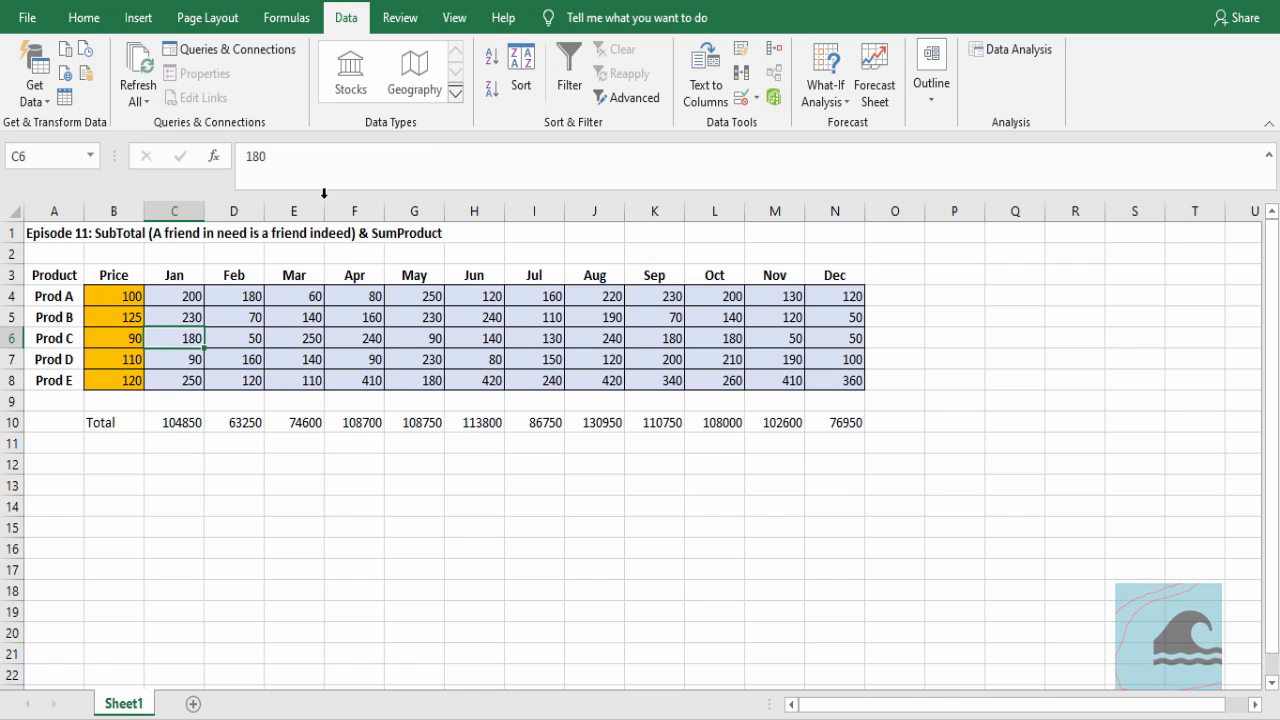
{"action": "left_click", "coordinate": [567, 88]}
{"action": "left_click", "coordinate": [75, 275]}
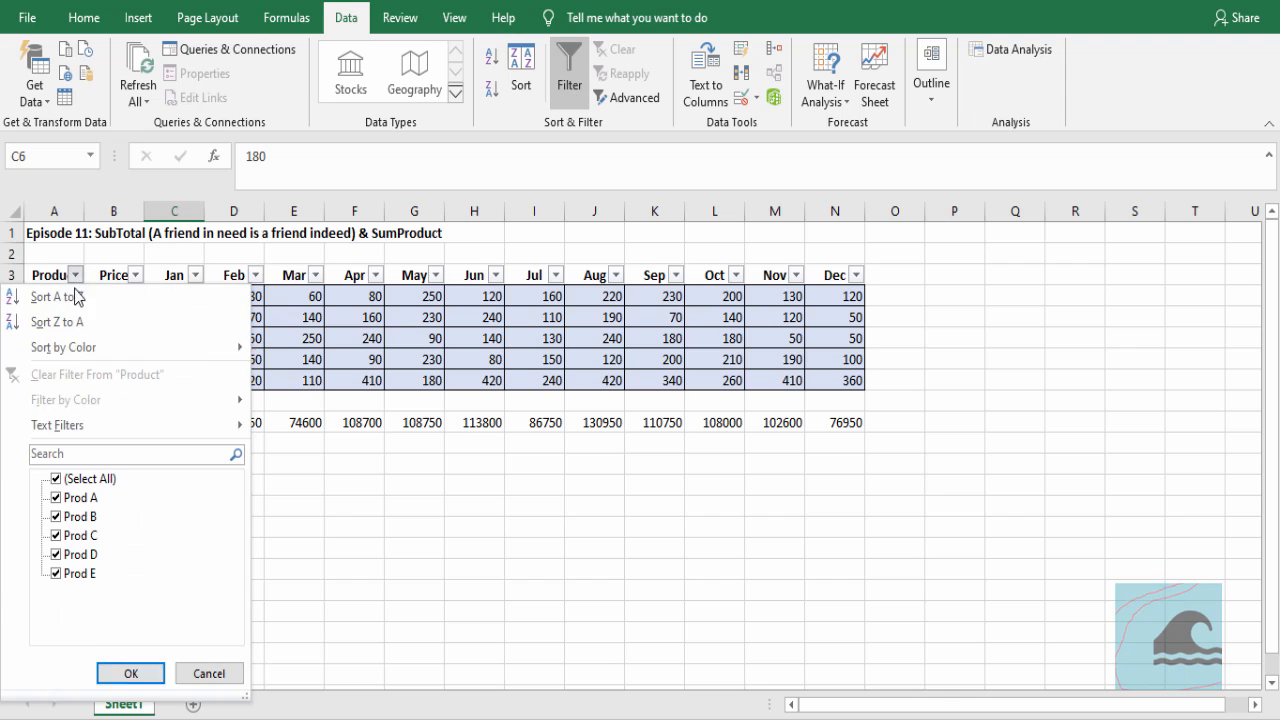
{"action": "left_click", "coordinate": [78, 535]}
{"action": "left_click", "coordinate": [78, 516]}
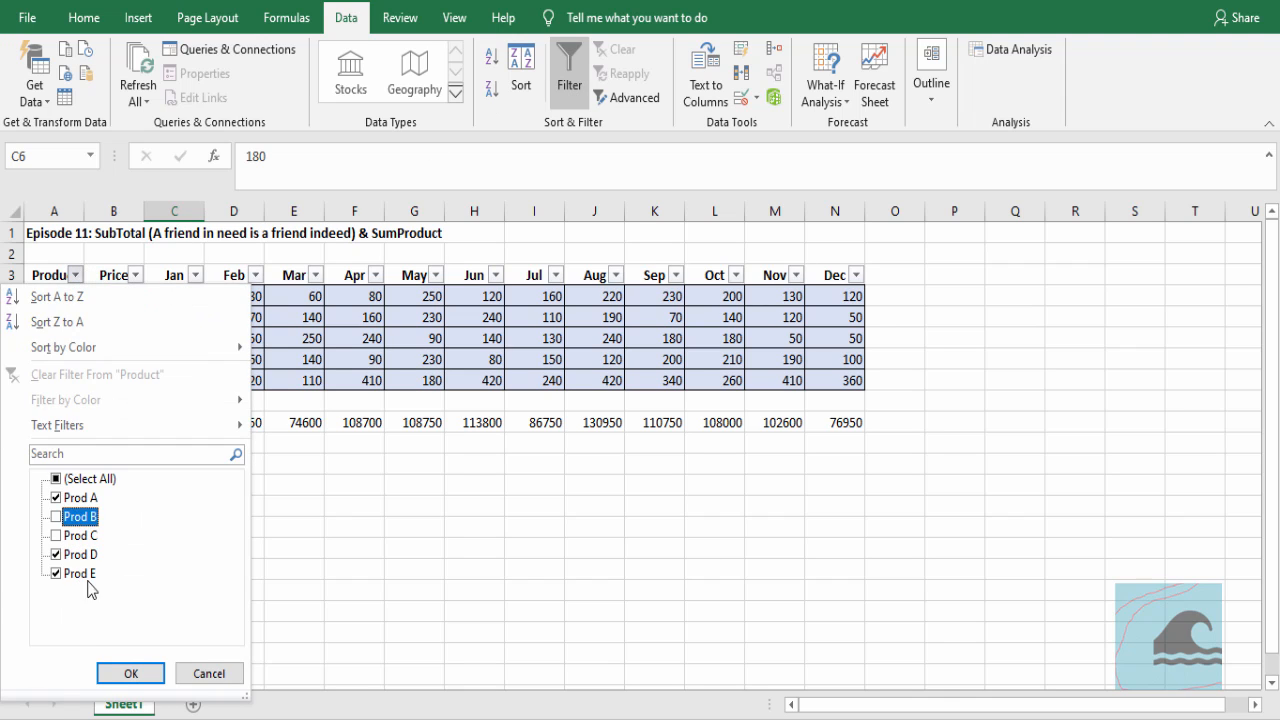
{"action": "left_click", "coordinate": [131, 673]}
{"action": "left_click", "coordinate": [183, 380]}
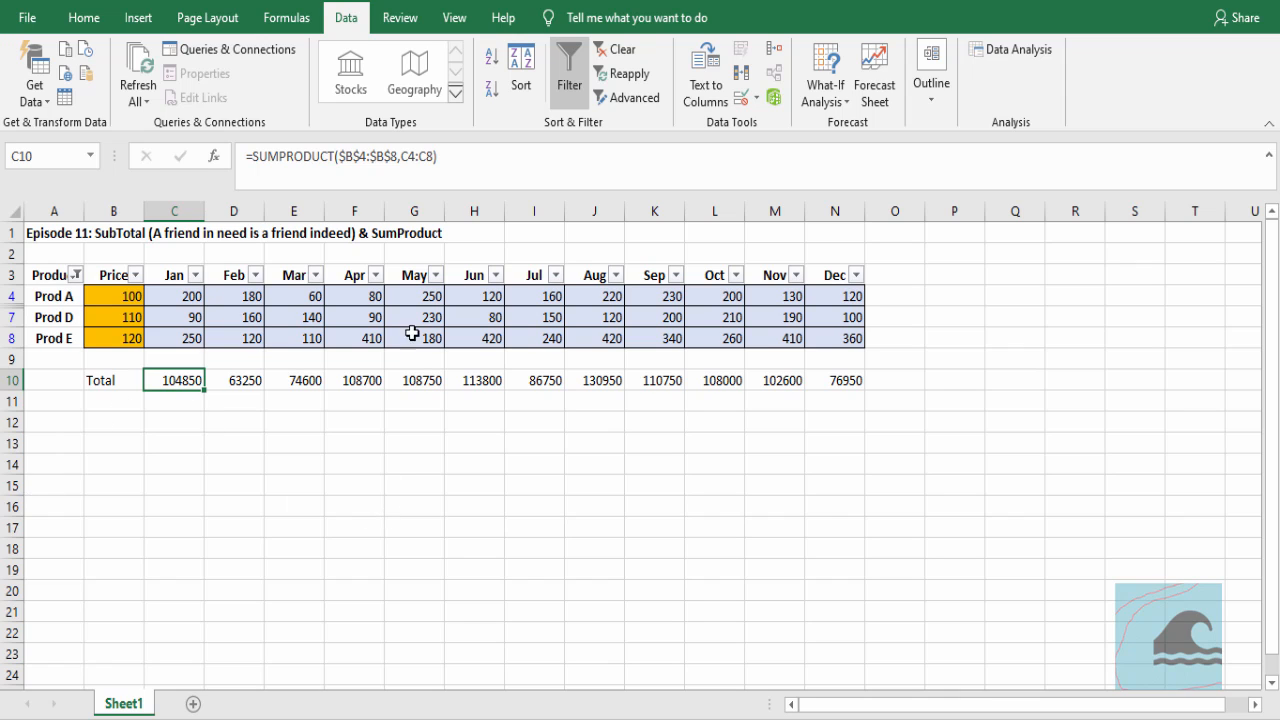
Clear the Product filter and turn off filtering on the table
{"action": "left_click", "coordinate": [620, 49]}
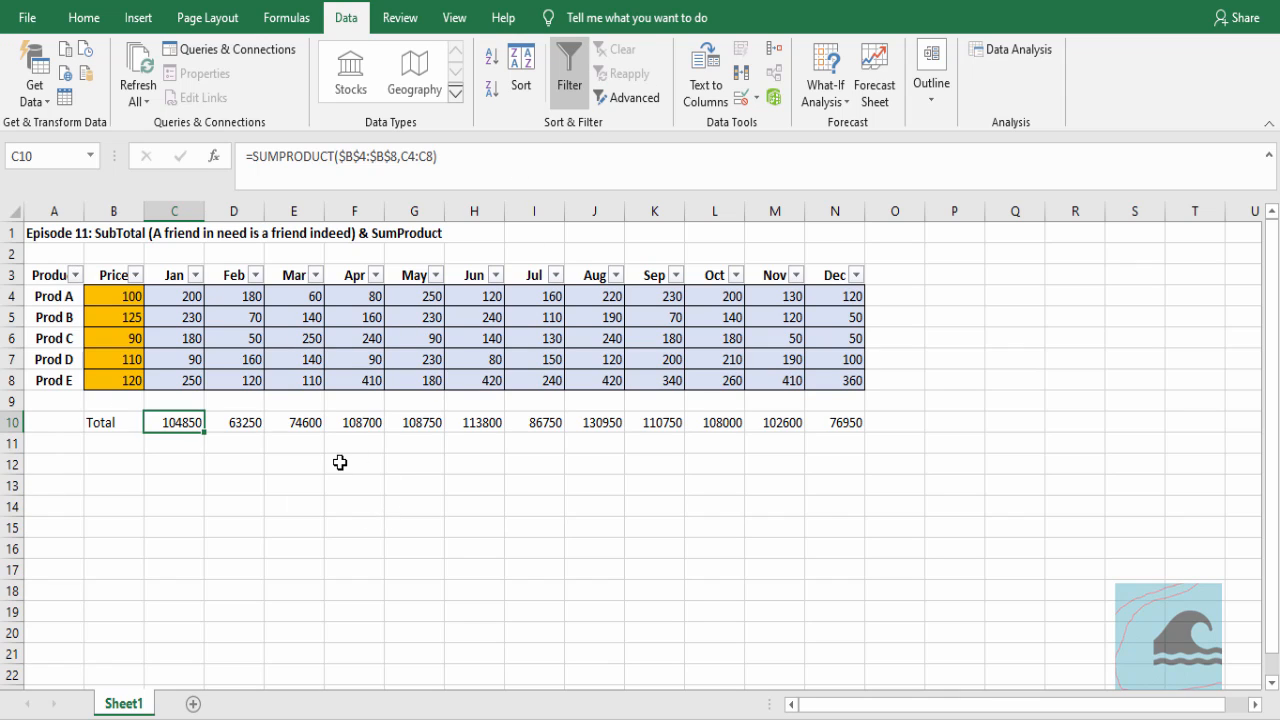
{"action": "left_click", "coordinate": [340, 462]}
{"action": "left_click", "coordinate": [569, 75]}
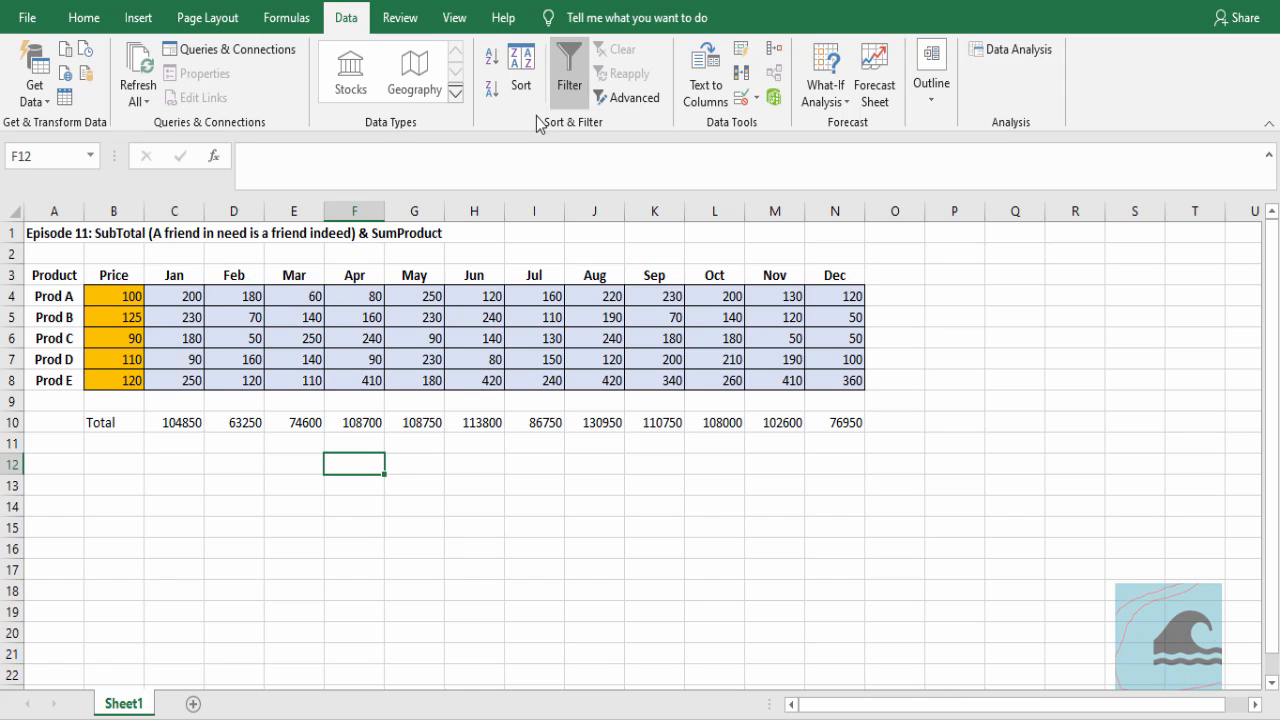
{"action": "left_click", "coordinate": [162, 424]}
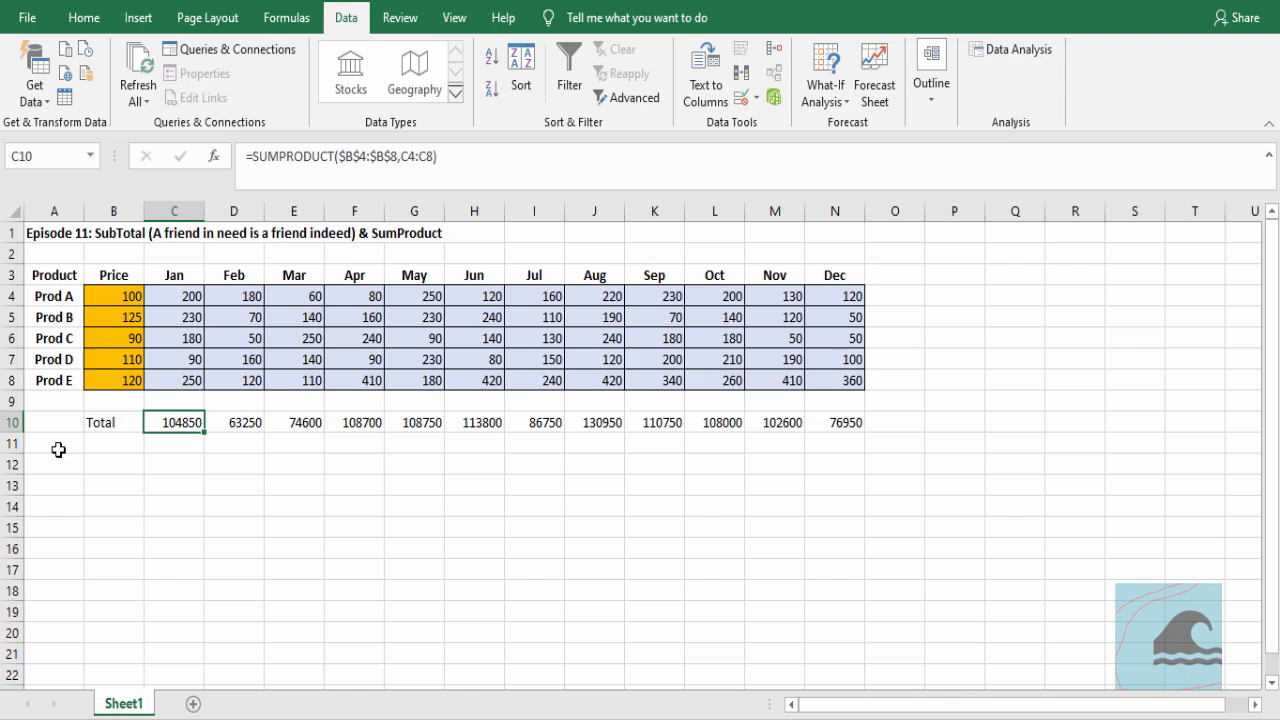
Enter the label Total in cell B11 under the existing total label
{"action": "left_click", "coordinate": [95, 444]}
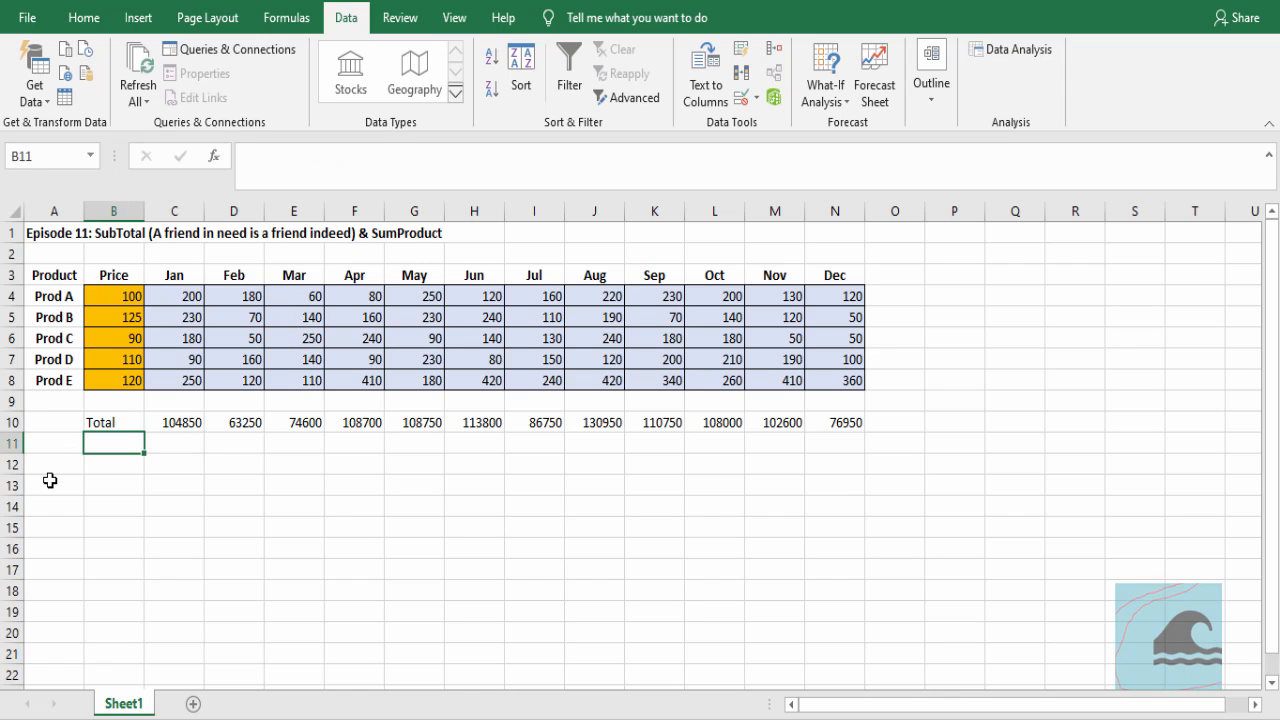
{"action": "type", "text": "Total"}
{"action": "key", "text": "Tab"}
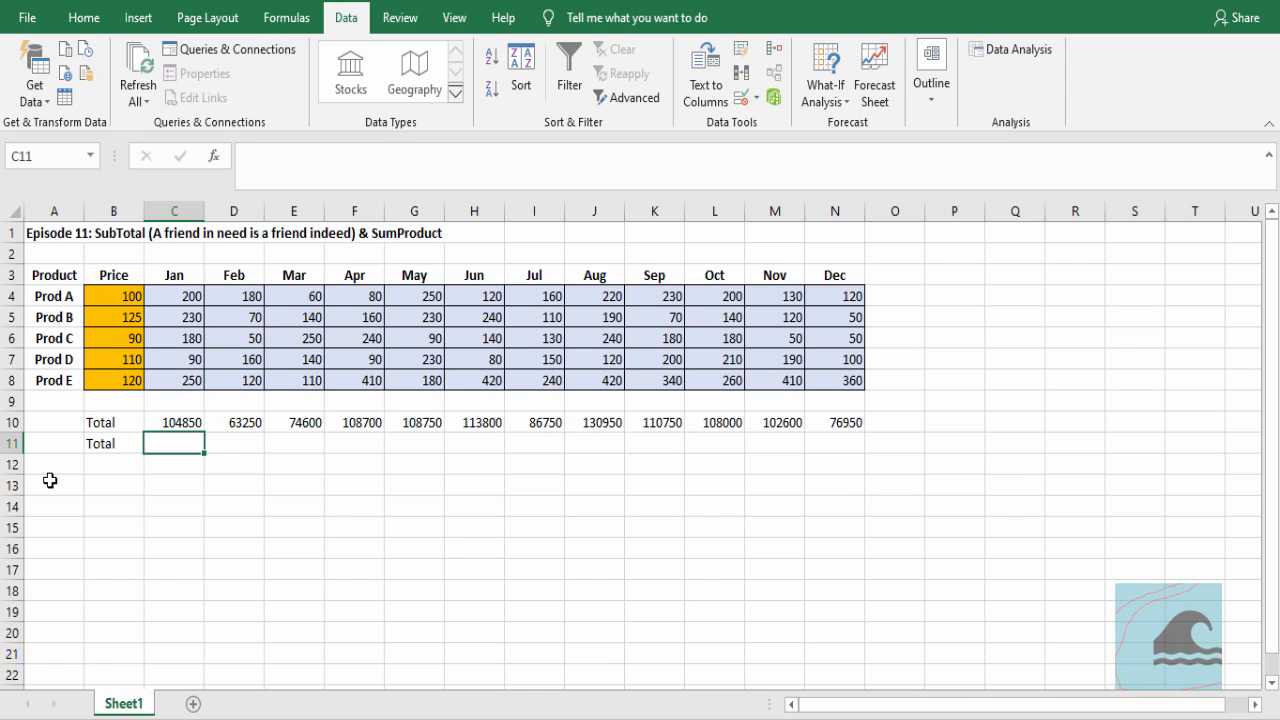
Enter the formula =SUBTOTAL(109,C4:C8) in C11 for the January quantities
{"action": "type", "text": "=subt"}
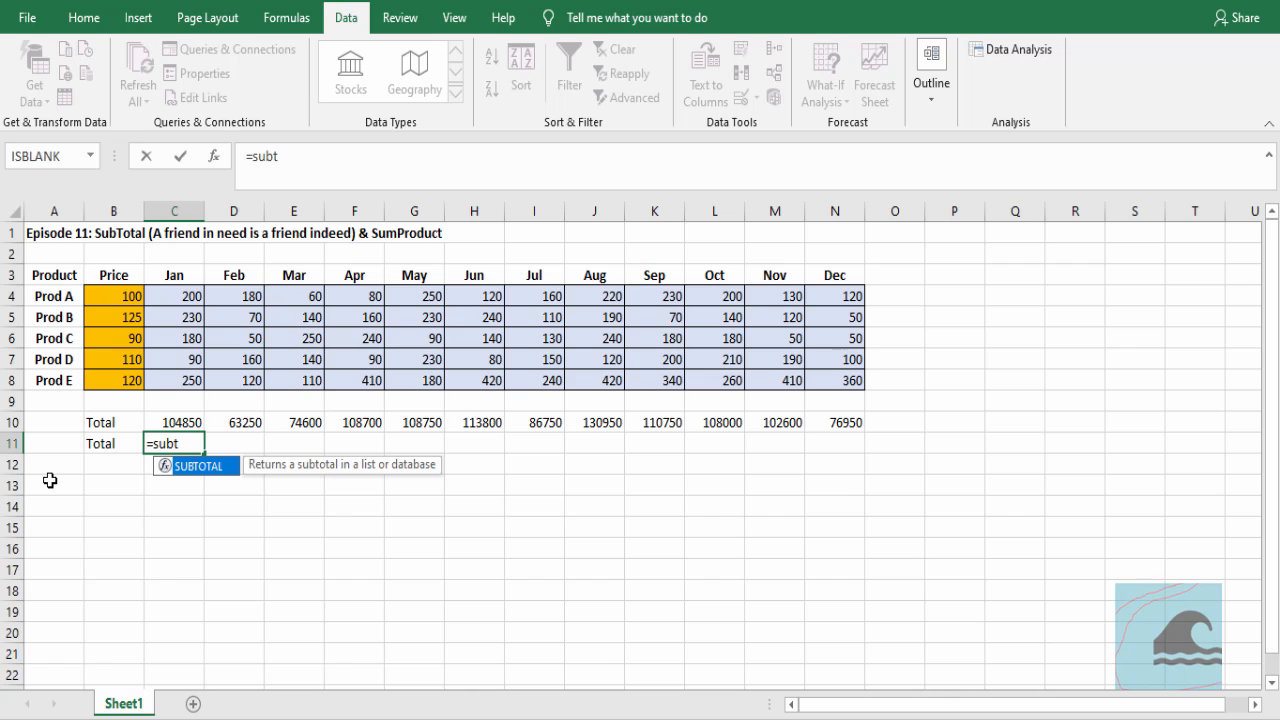
{"action": "type", "text": "otal"}
{"action": "key", "text": "Tab"}
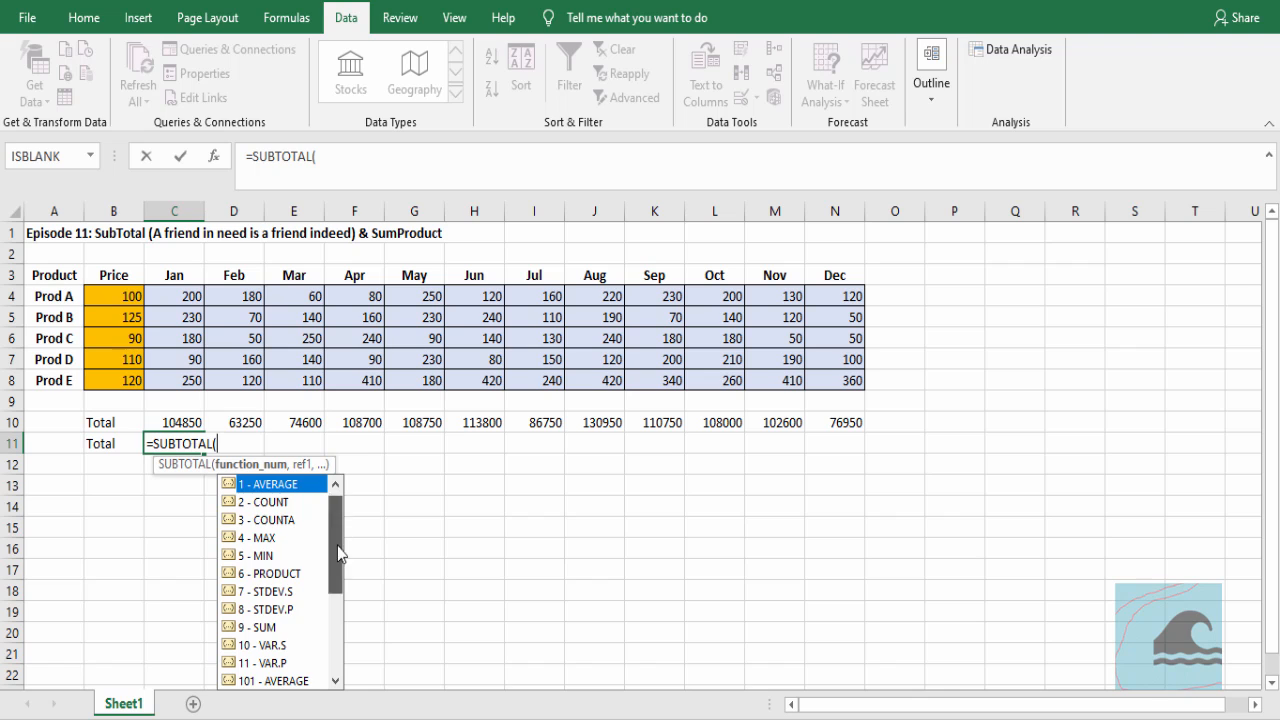
{"action": "left_click_drag", "start_coordinate": [338, 545], "coordinate": [332, 632]}
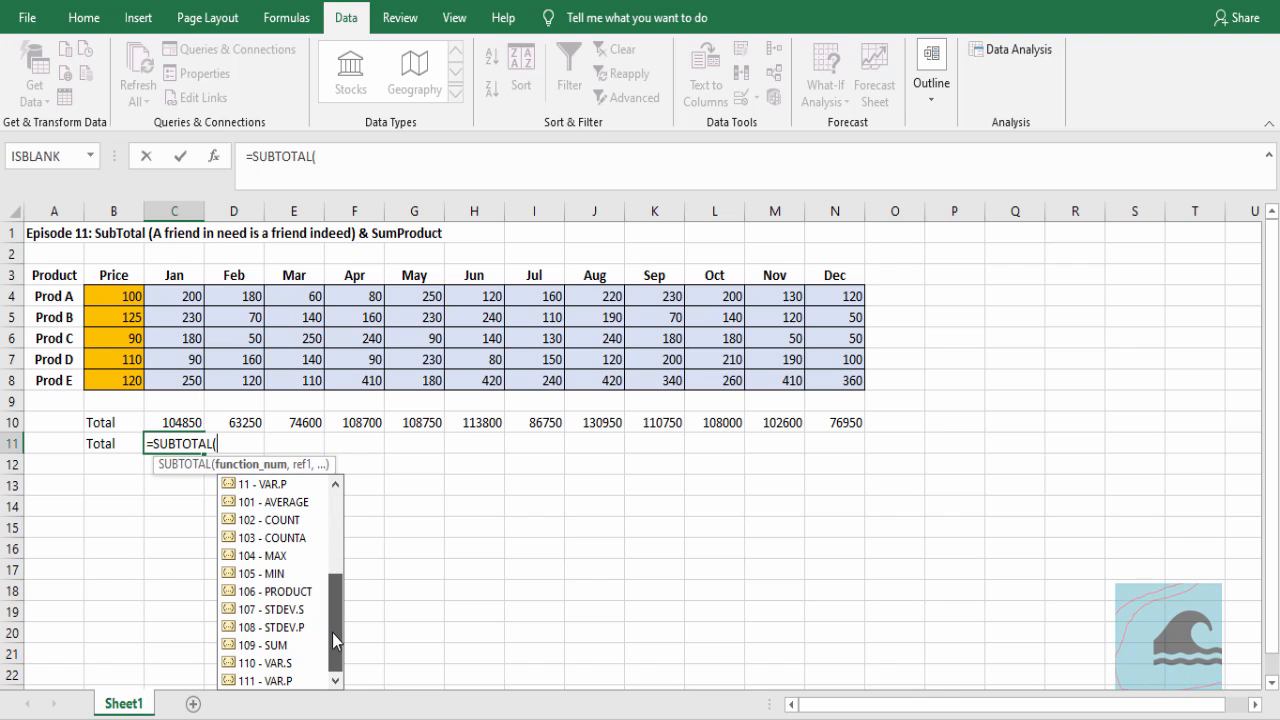
{"action": "double_click", "coordinate": [276, 645]}
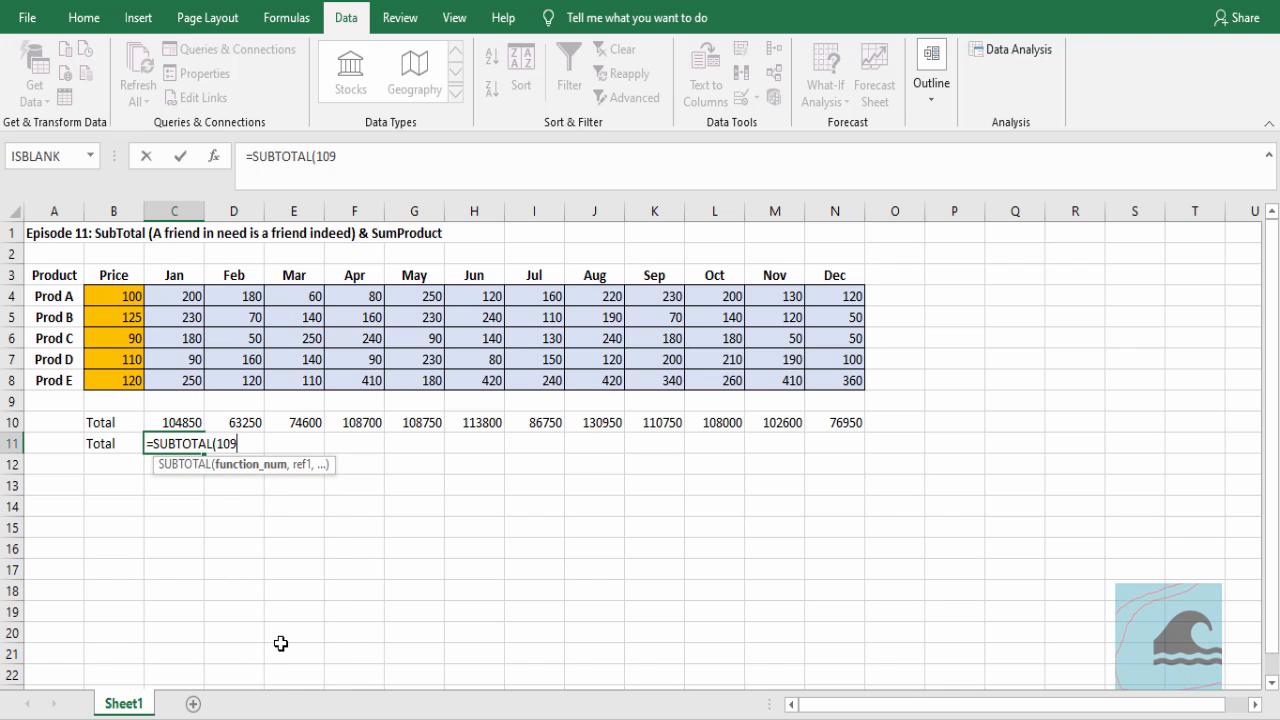
{"action": "type", "text": ","}
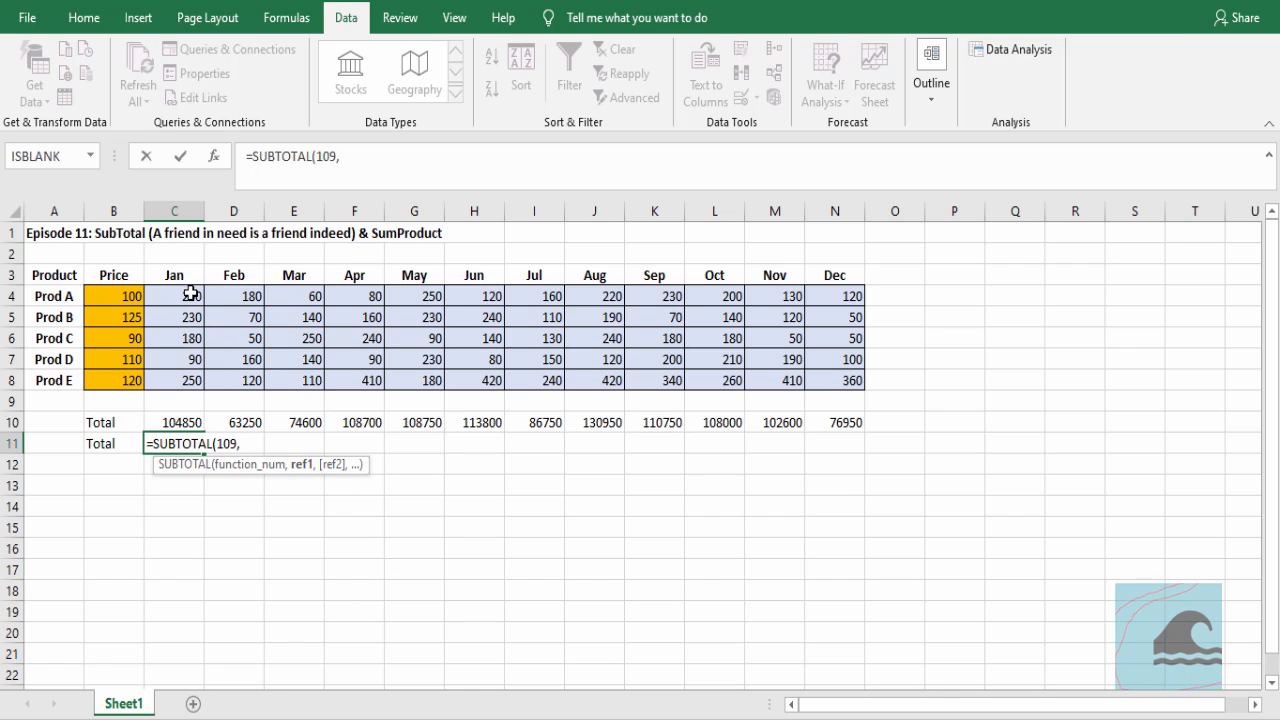
{"action": "left_click_drag", "start_coordinate": [189, 291], "coordinate": [182, 378]}
{"action": "key", "text": "Return"}
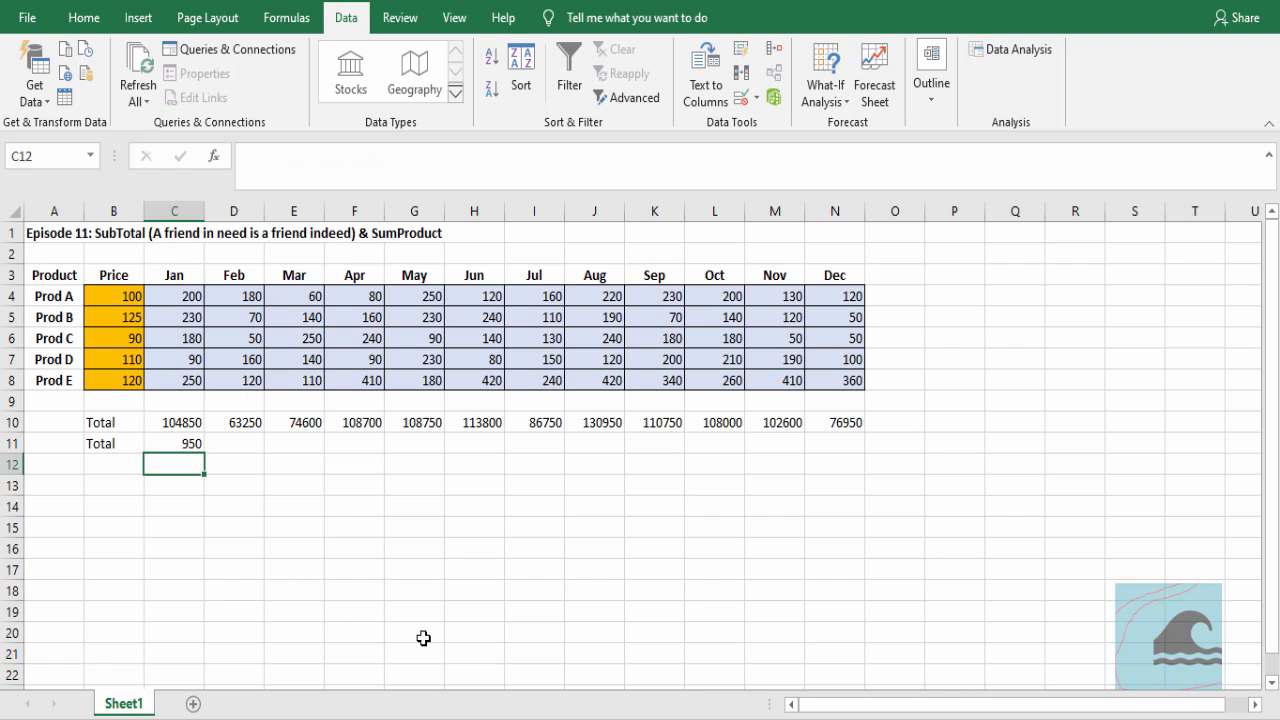
{"action": "key", "text": "Up"}
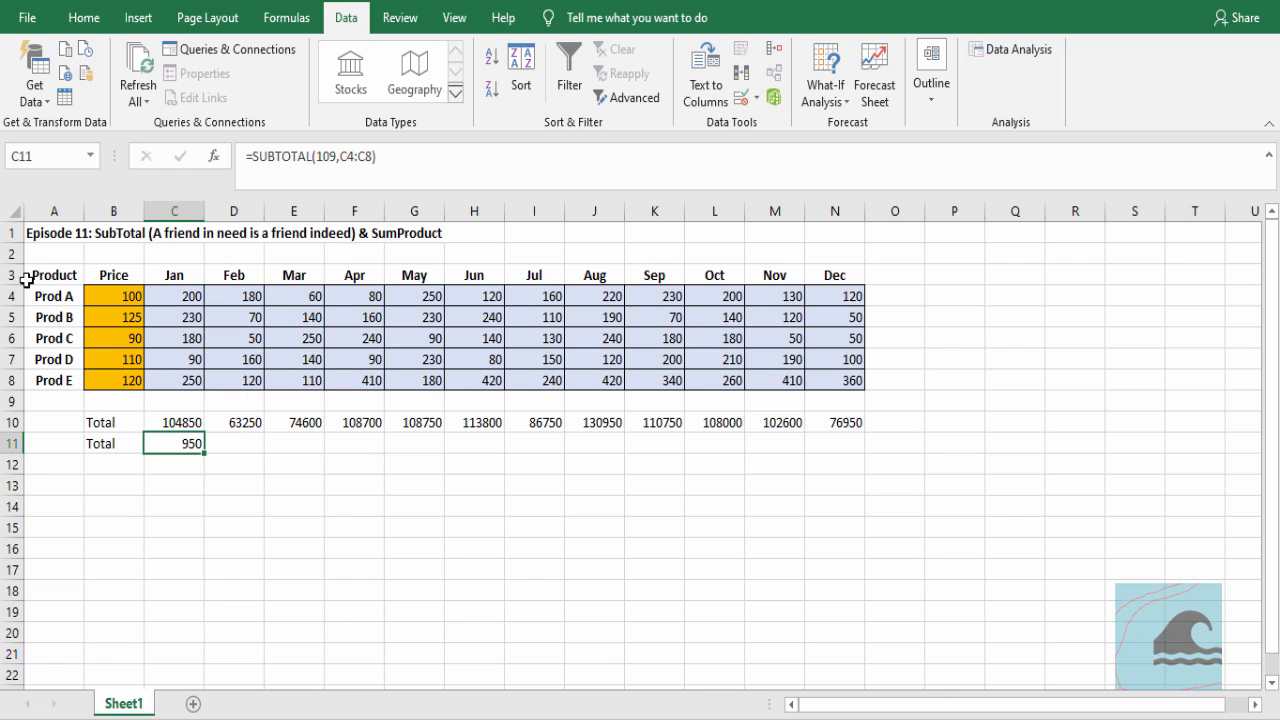
Hide the Prod B and Prod C rows and check the January subtotal in C11
{"action": "left_click_drag", "start_coordinate": [10, 316], "coordinate": [10, 335]}
{"action": "right_click", "coordinate": [274, 332]}
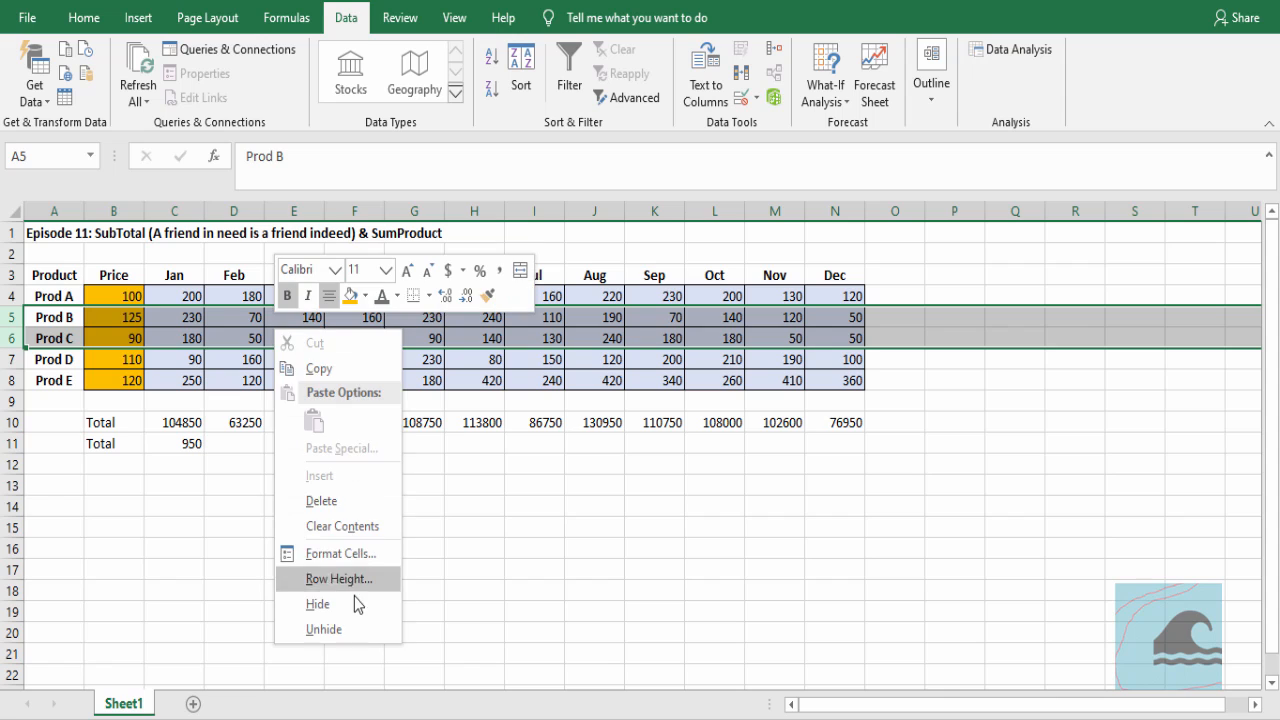
{"action": "left_click", "coordinate": [350, 600]}
{"action": "left_click", "coordinate": [164, 398]}
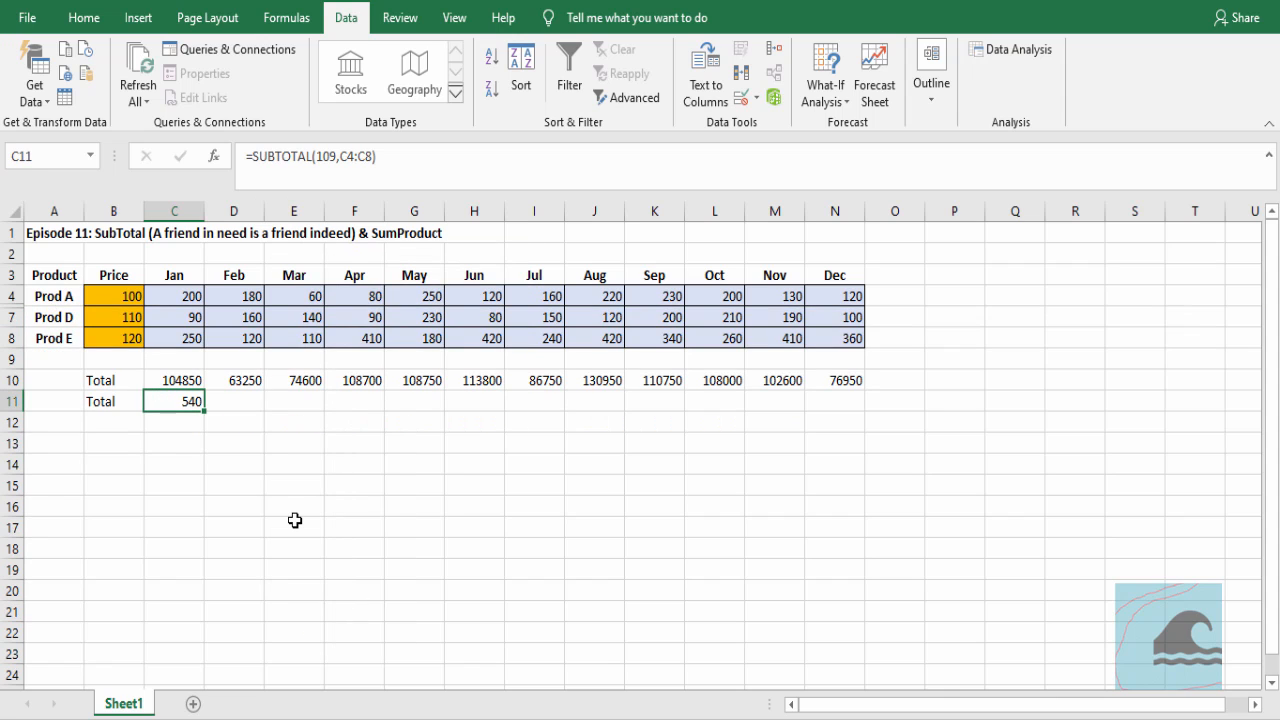
Undo the hiding of the Prod B and Prod C rows, redo and undo it again for comparison, and select C11
{"action": "key", "text": "ctrl+z"}
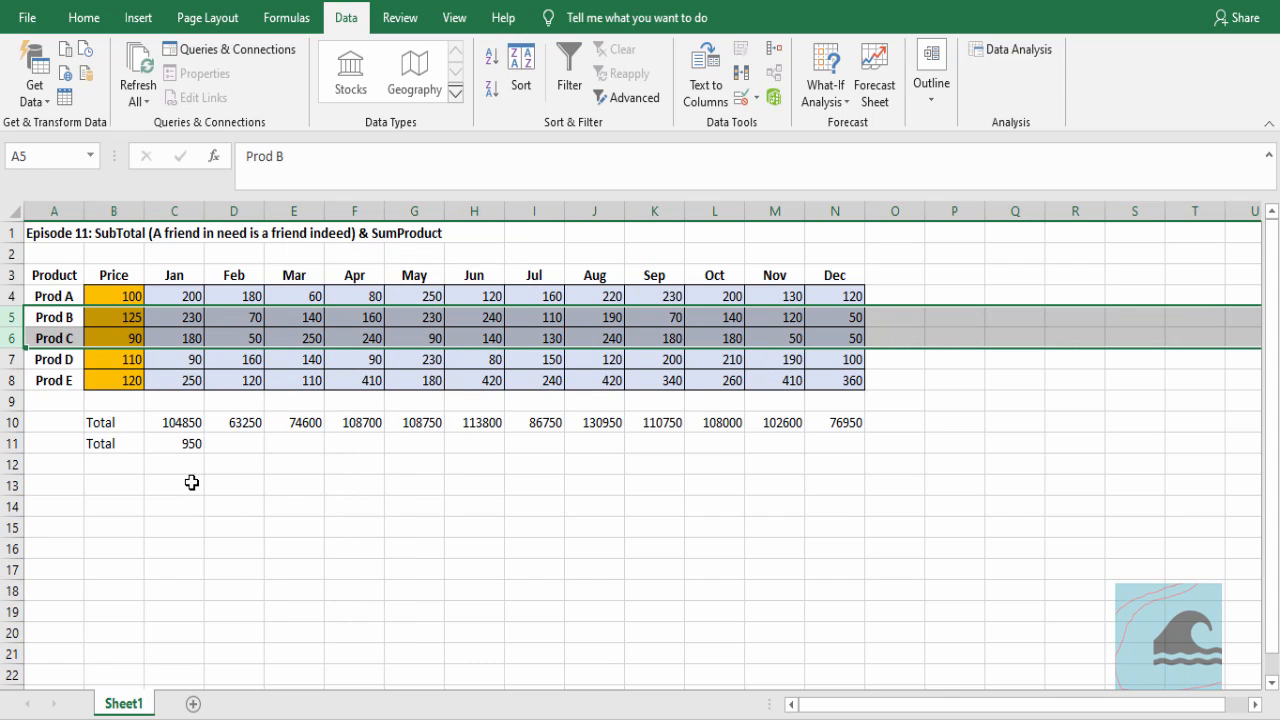
{"action": "key", "text": "ctrl+y"}
{"action": "key", "text": "ctrl+z"}
{"action": "key", "text": "ctrl+y"}
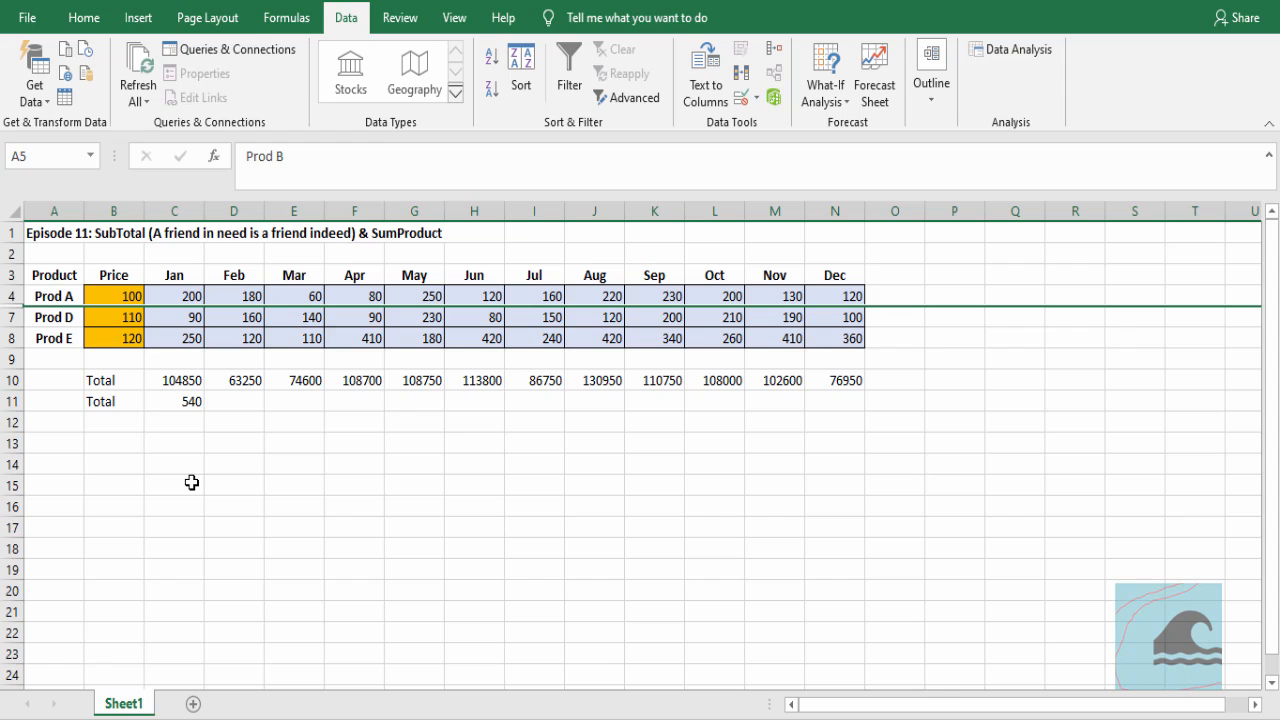
{"action": "key", "text": "ctrl+z"}
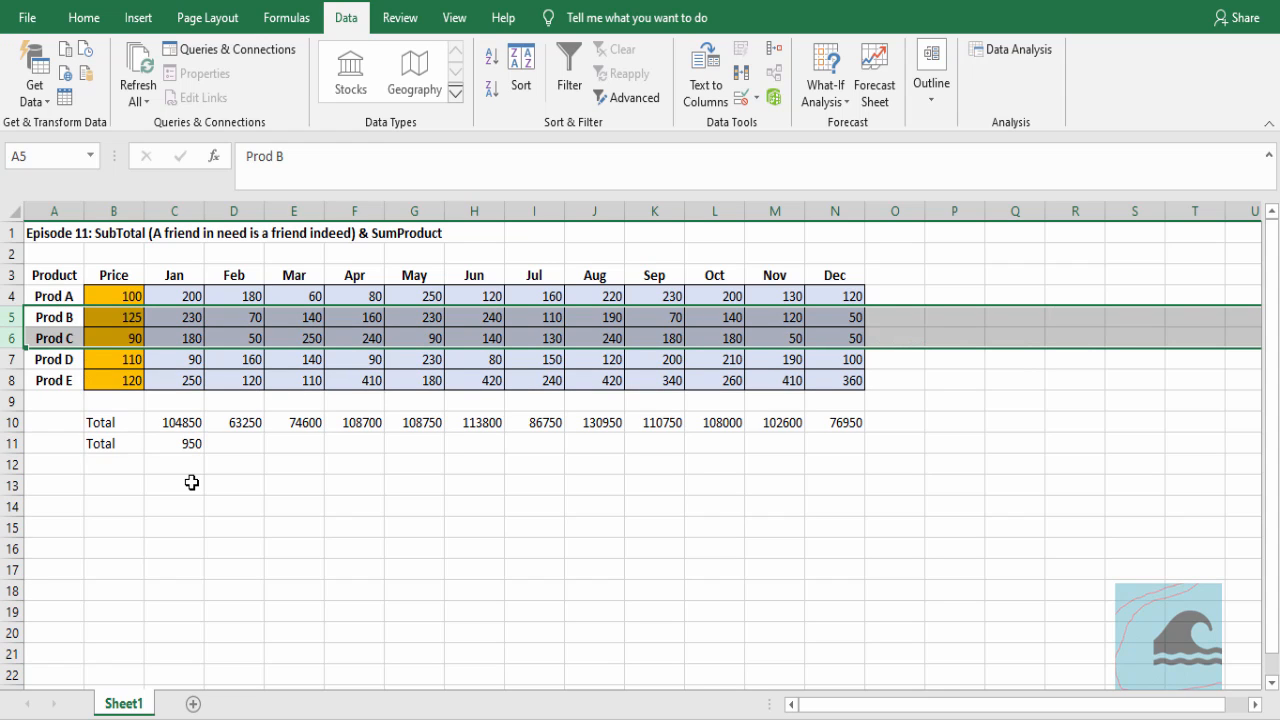
{"action": "left_click", "coordinate": [172, 441]}
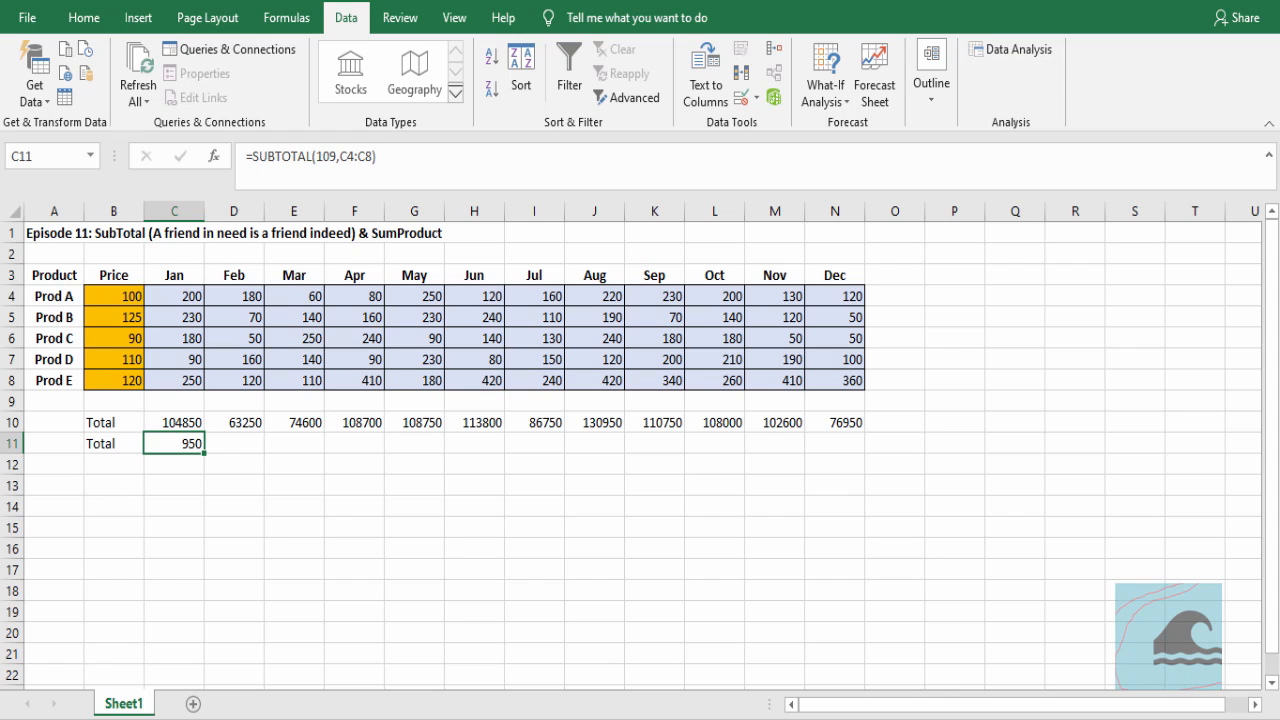
Turn on filtering, exclude Prod B and Prod C from the Product column, and compare the January totals in C10 and C11
{"action": "left_click", "coordinate": [66, 279]}
{"action": "left_click", "coordinate": [569, 75]}
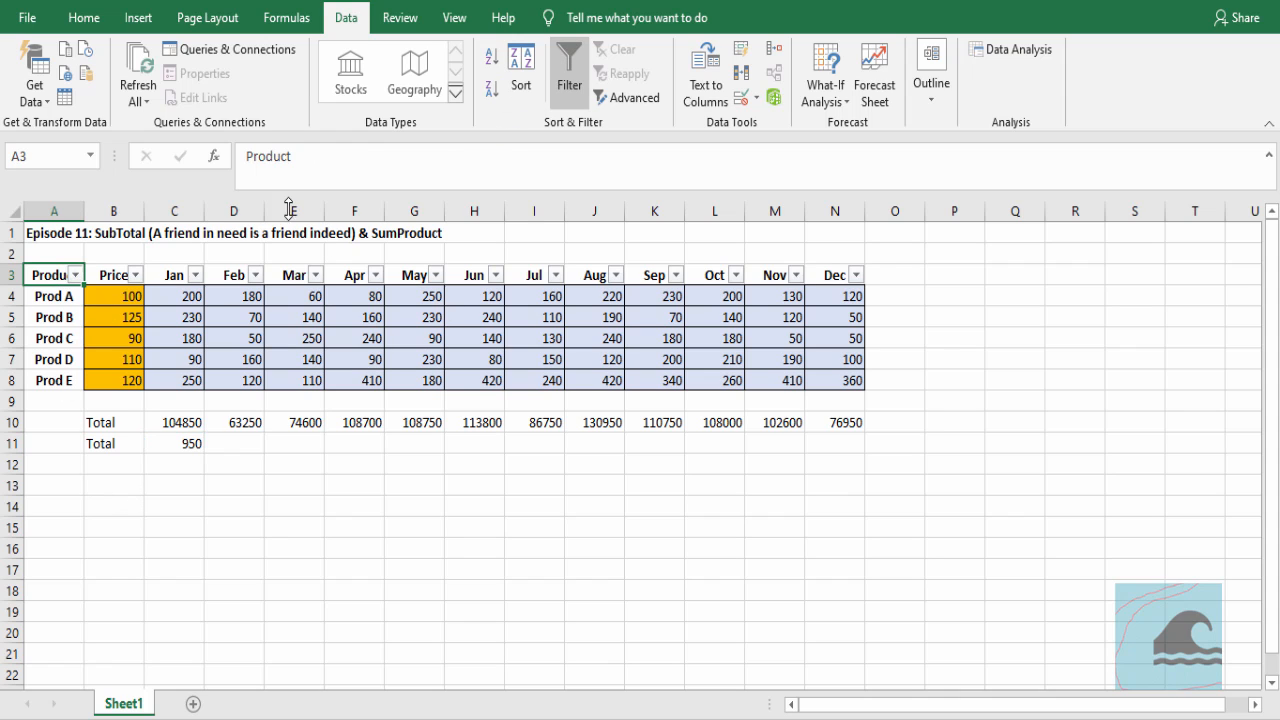
{"action": "left_click", "coordinate": [76, 275]}
{"action": "left_click", "coordinate": [78, 516]}
{"action": "left_click", "coordinate": [78, 535]}
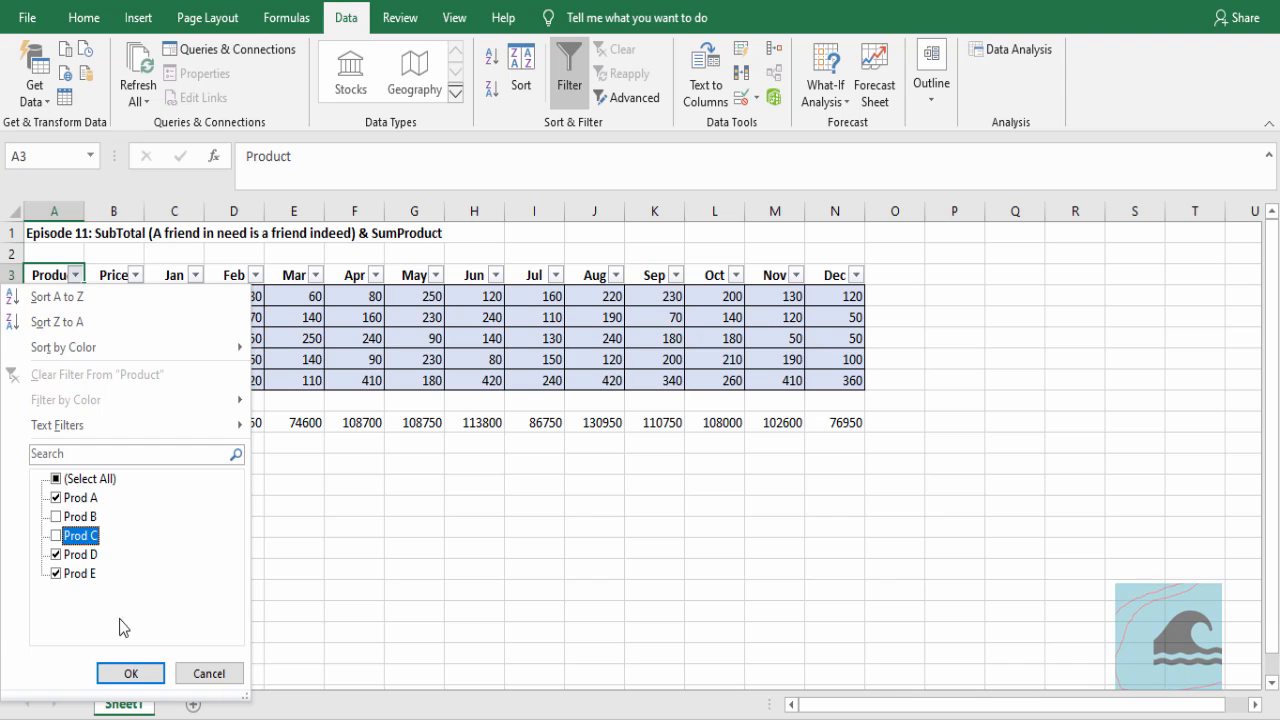
{"action": "left_click", "coordinate": [130, 673]}
{"action": "left_click", "coordinate": [190, 376]}
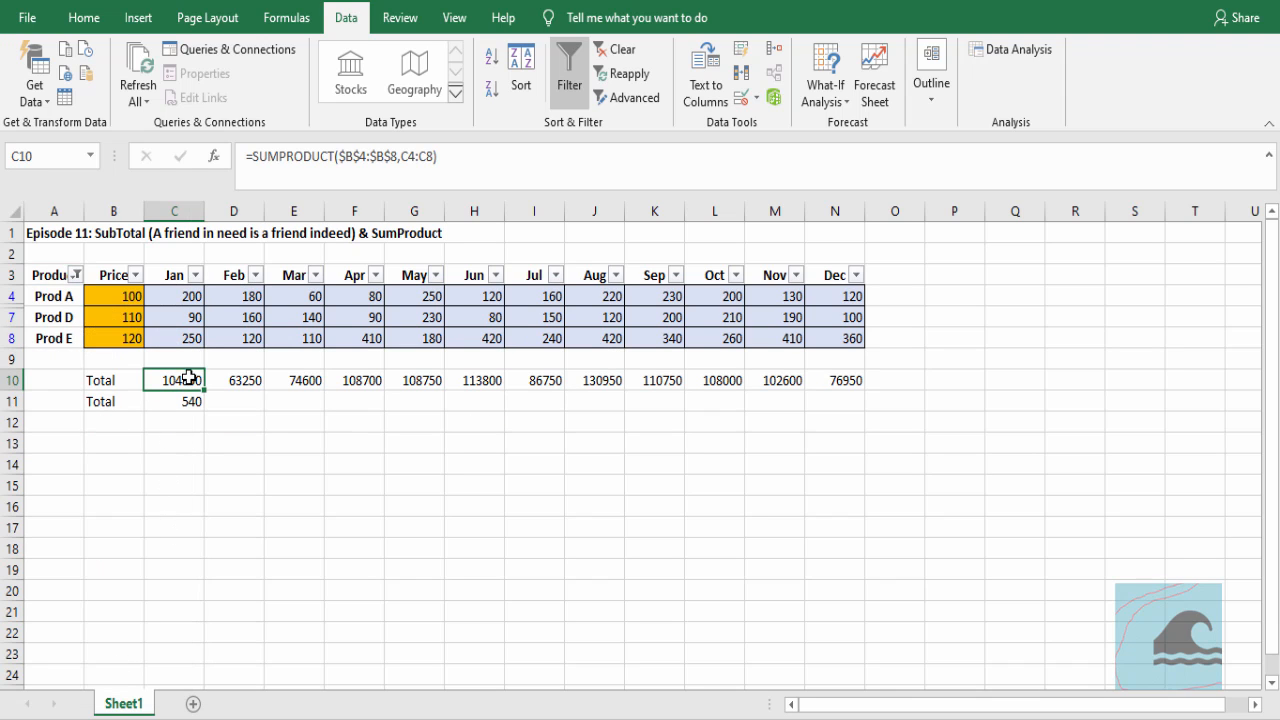
{"action": "left_click", "coordinate": [186, 404]}
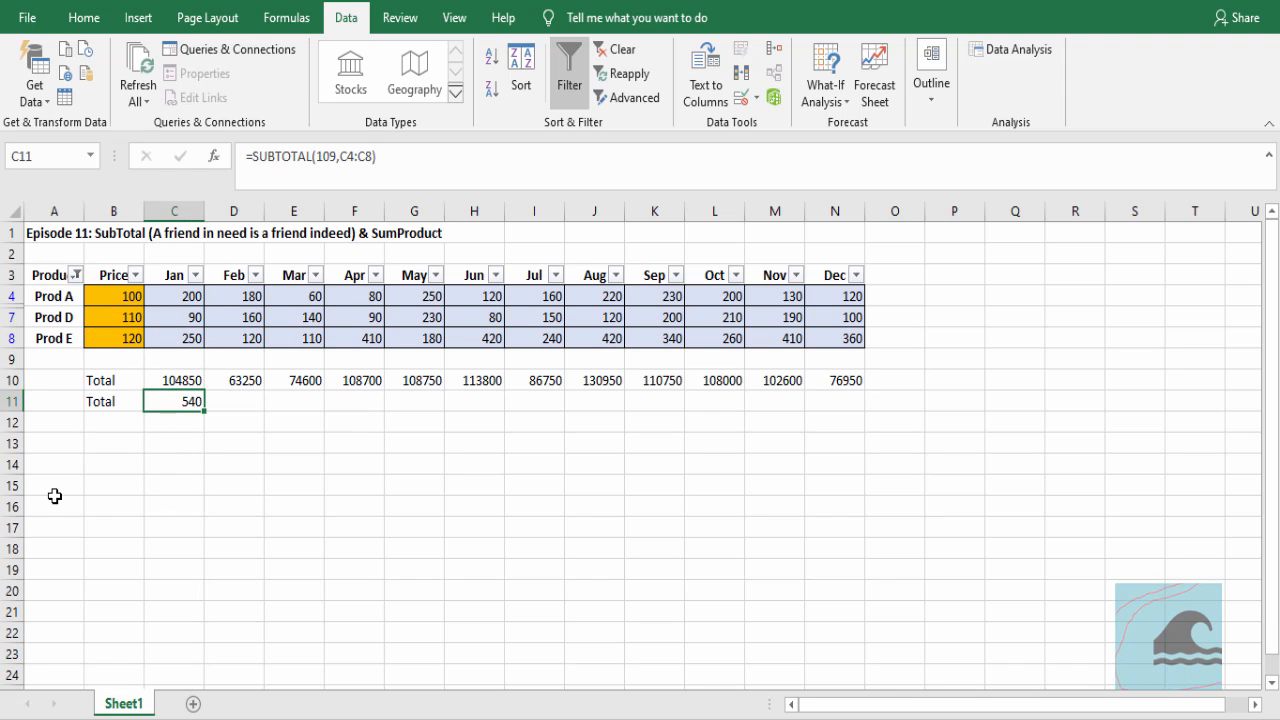
Clear the Product filter and open the SUBTOTAL formula in C11 to inspect its range reference
{"action": "left_click", "coordinate": [614, 49]}
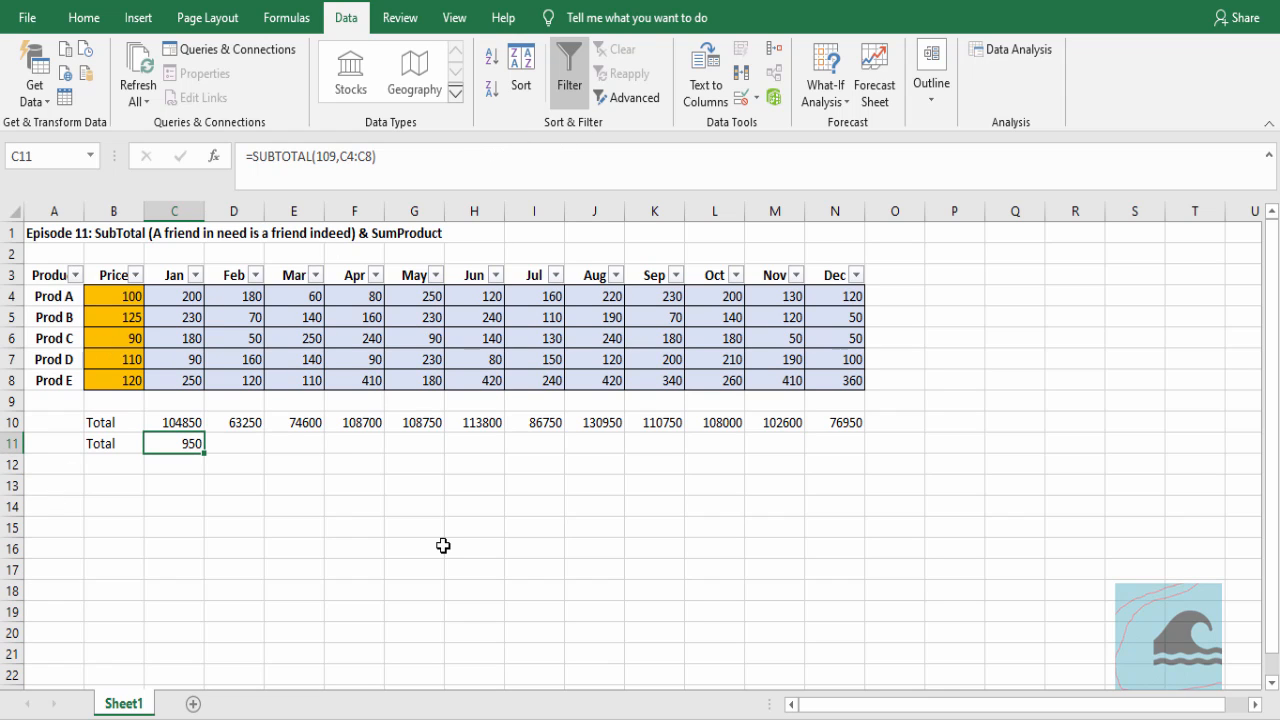
{"action": "key", "text": "F2"}
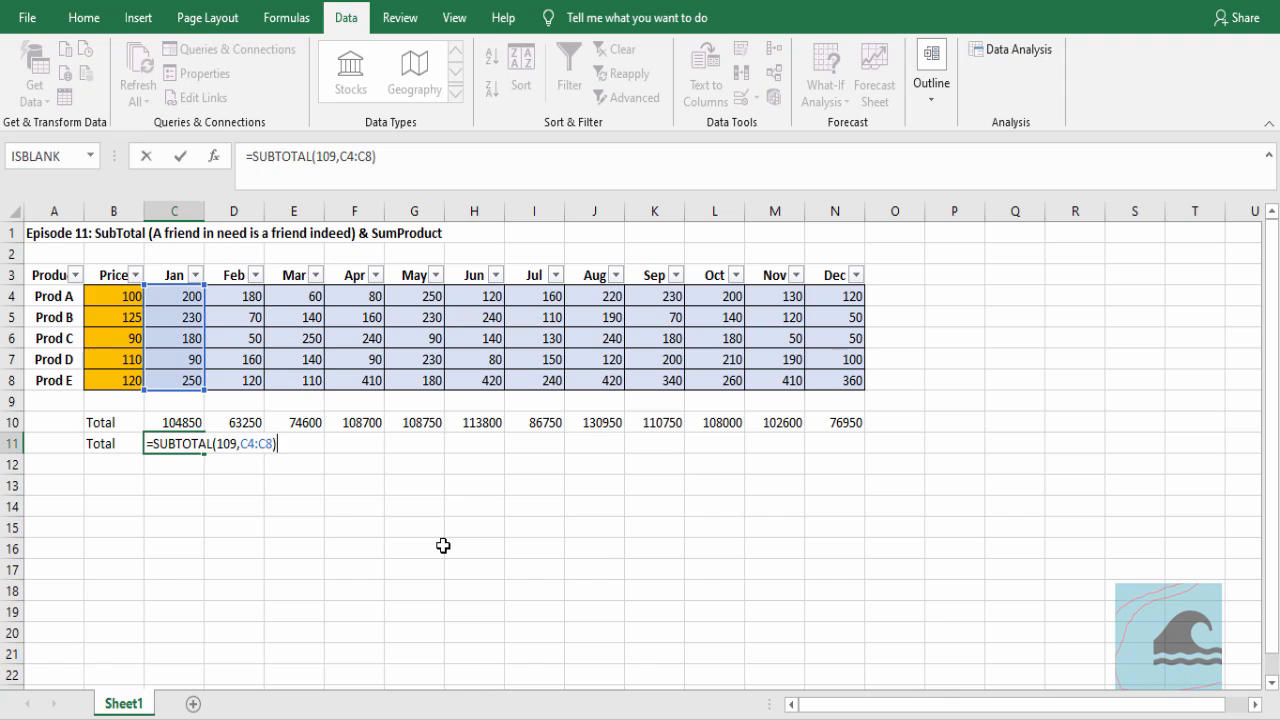
{"action": "double_click", "coordinate": [263, 443]}
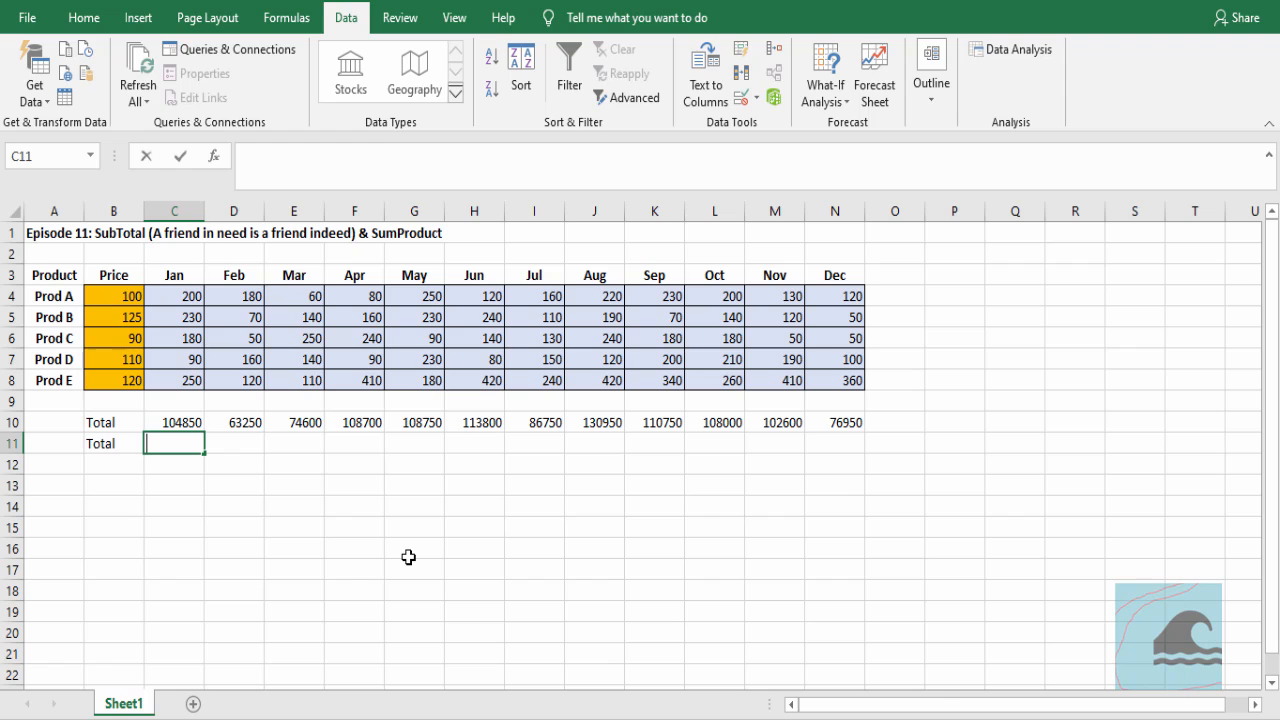
Enter the formula =OFFSET(C3,3,0) in C11, using the Jan header as the reference
{"action": "type", "text": "=o"}
{"action": "key", "text": "BackSpace"}
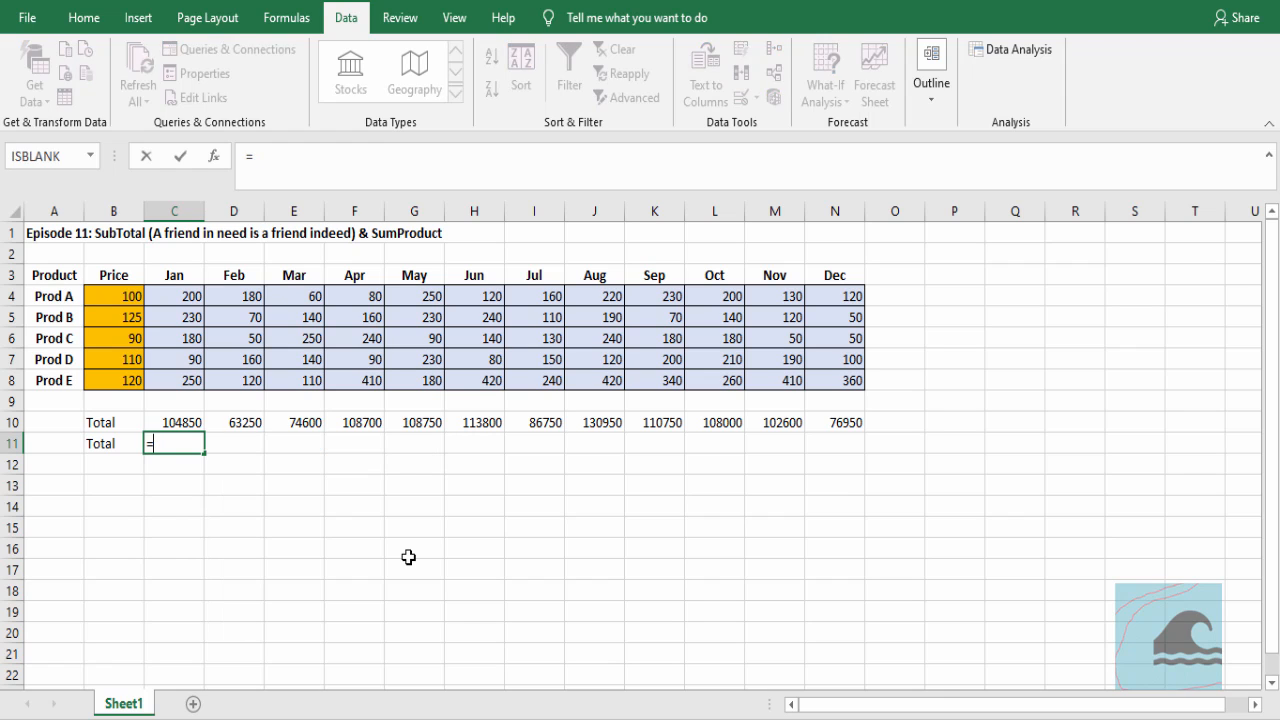
{"action": "type", "text": "off"}
{"action": "key", "text": "Tab"}
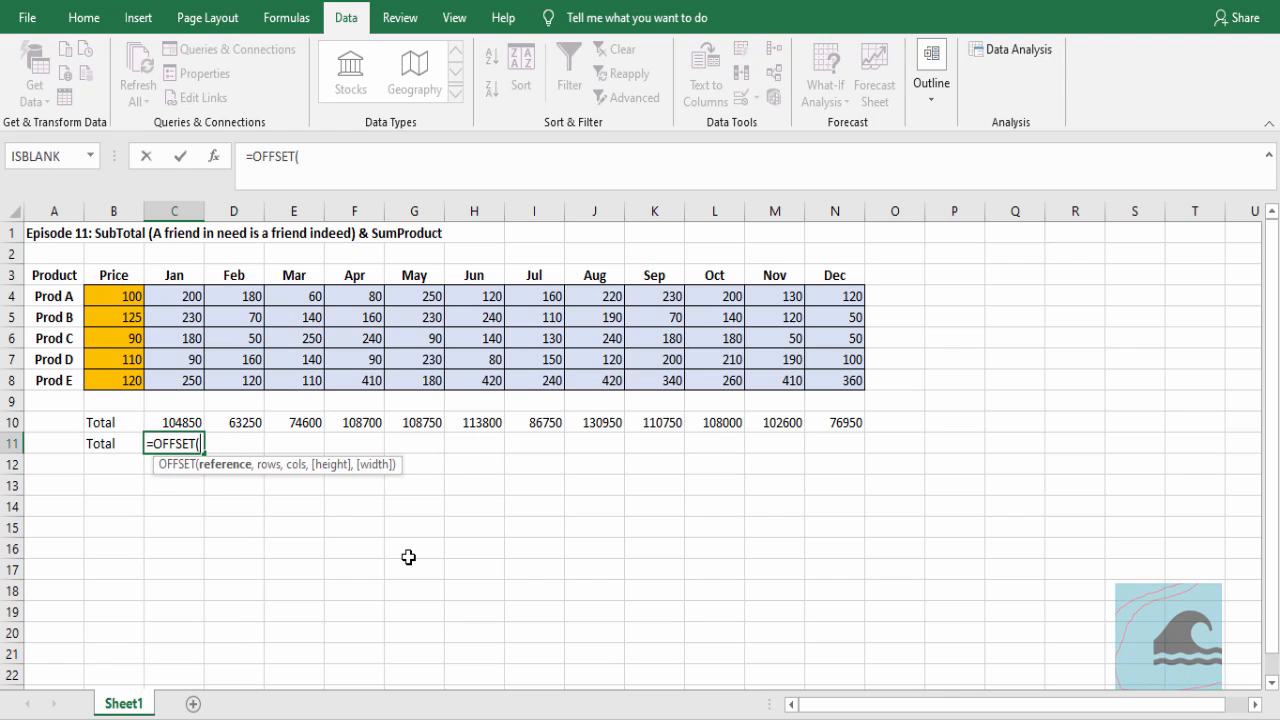
{"action": "type", "text": "("}
{"action": "left_click", "coordinate": [172, 274]}
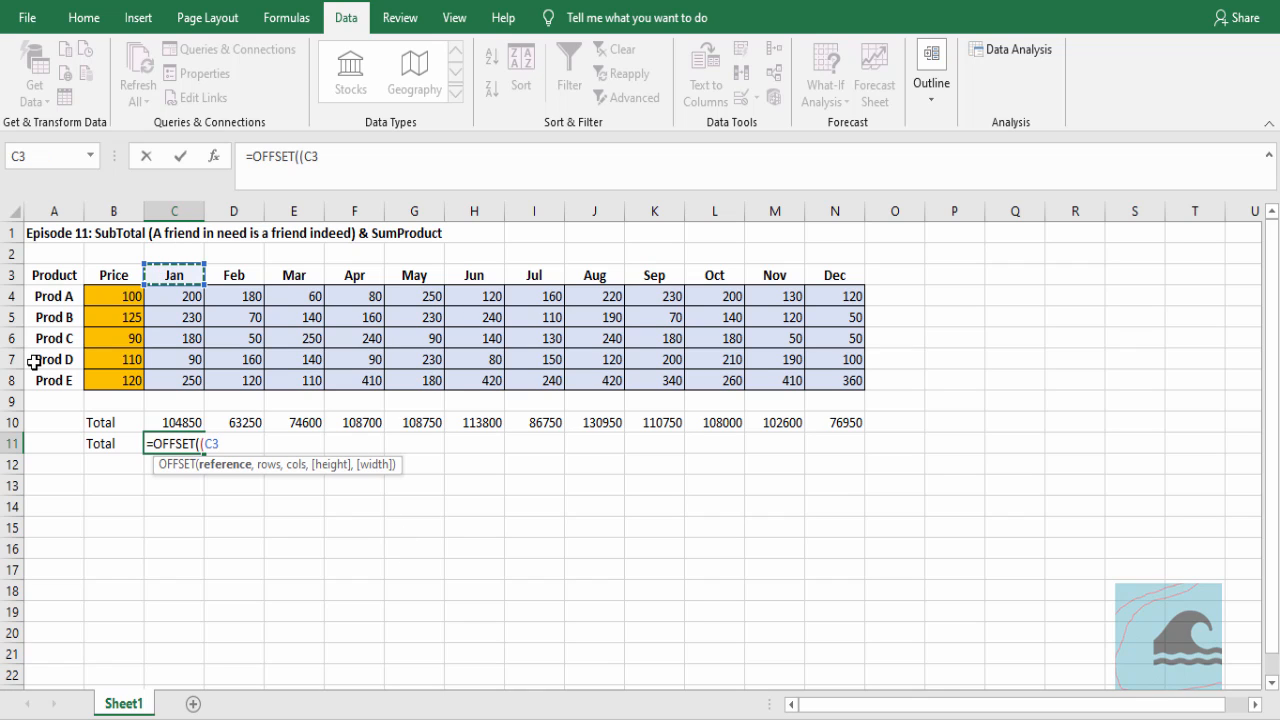
{"action": "type", "text": ","}
{"action": "type", "text": "1"}
{"action": "key", "text": "BackSpace"}
{"action": "type", "text": "2"}
{"action": "key", "text": "BackSpace"}
{"action": "type", "text": "3"}
{"action": "type", "text": "0,"}
{"action": "key", "text": "Escape"}
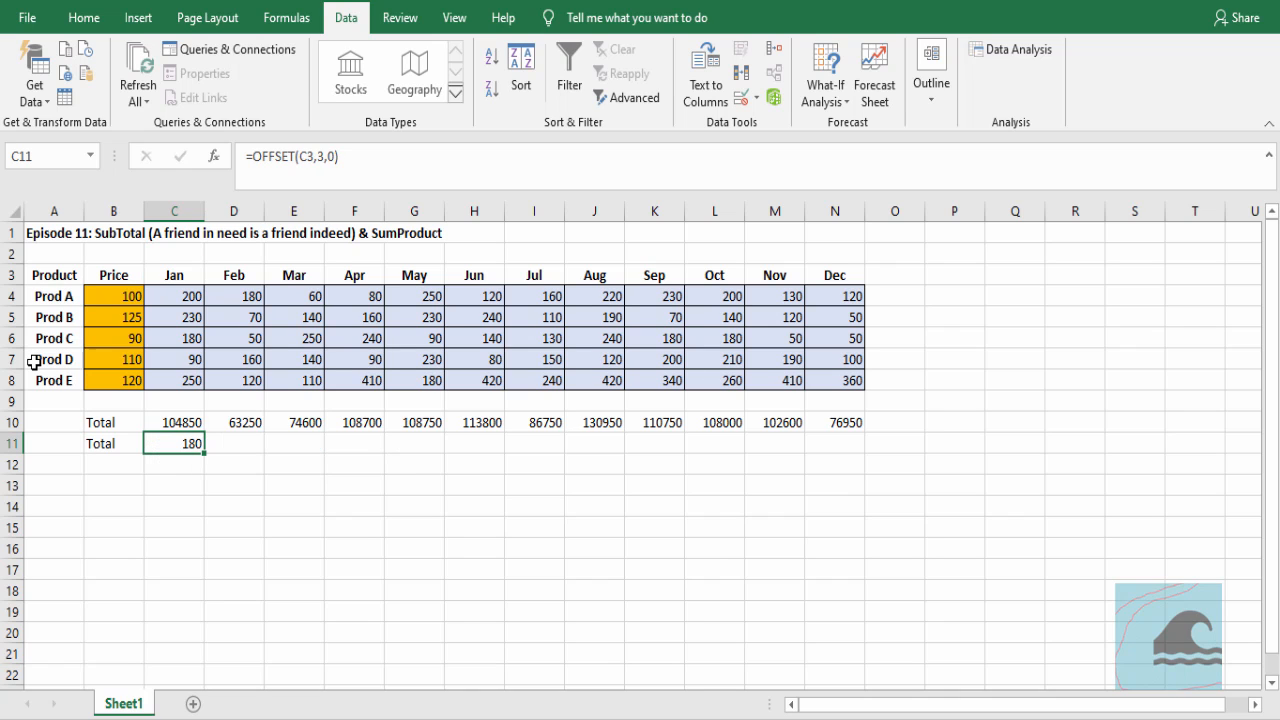
Compare the OFFSET formula's row argument and result in C11 with the January values counted down from the Jan header
{"action": "key", "text": "Up"}
{"action": "key", "text": "Up"}
{"action": "key", "text": "Up"}
{"action": "key", "text": "Up"}
{"action": "key", "text": "Up"}
{"action": "key", "text": "Up"}
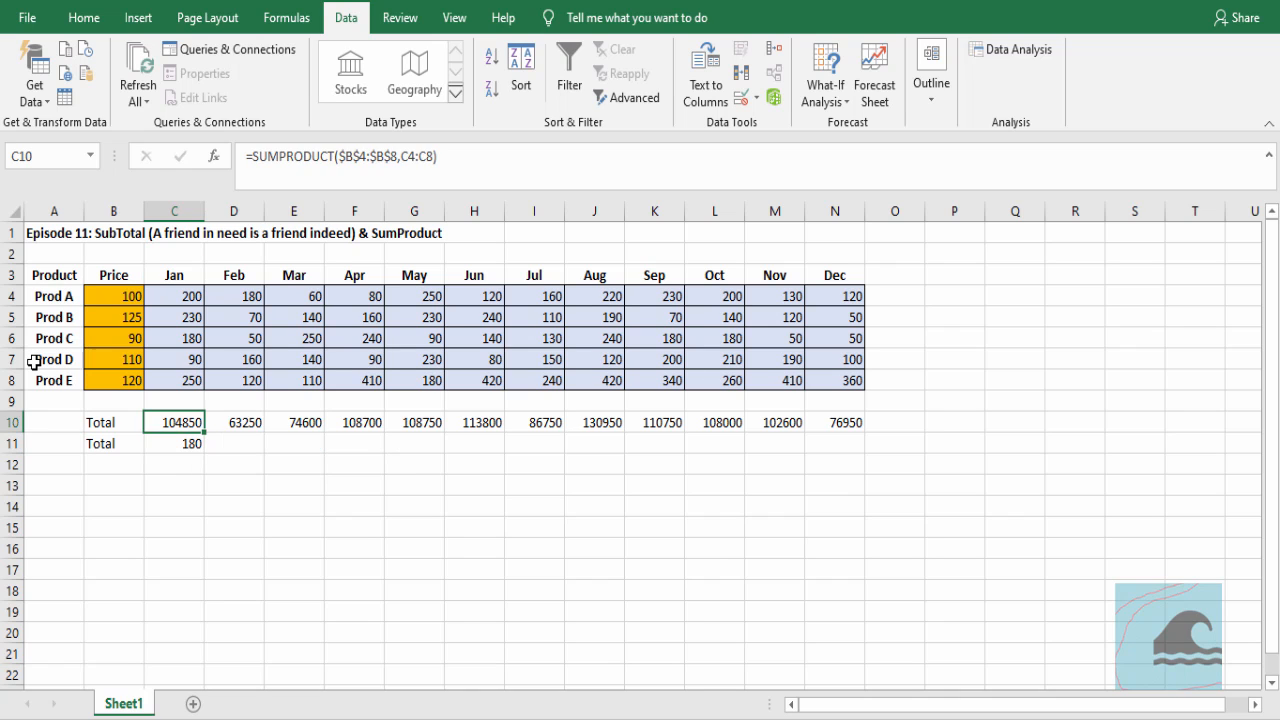
{"action": "key", "text": "Down"}
{"action": "key", "text": "Down"}
{"action": "key", "text": "Down"}
{"action": "key", "text": "Down"}
{"action": "key", "text": "Down"}
{"action": "key", "text": "Down"}
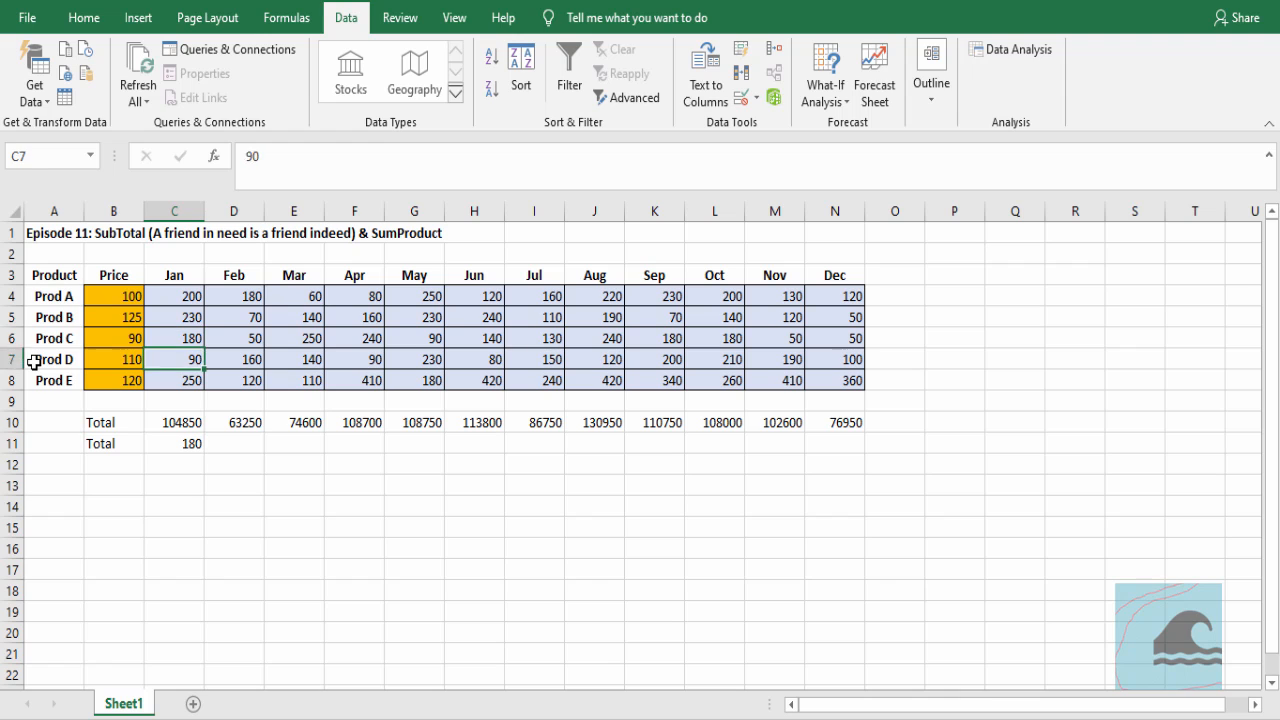
{"action": "key", "text": "F2"}
{"action": "key", "text": "Left"}
{"action": "key", "text": "Left"}
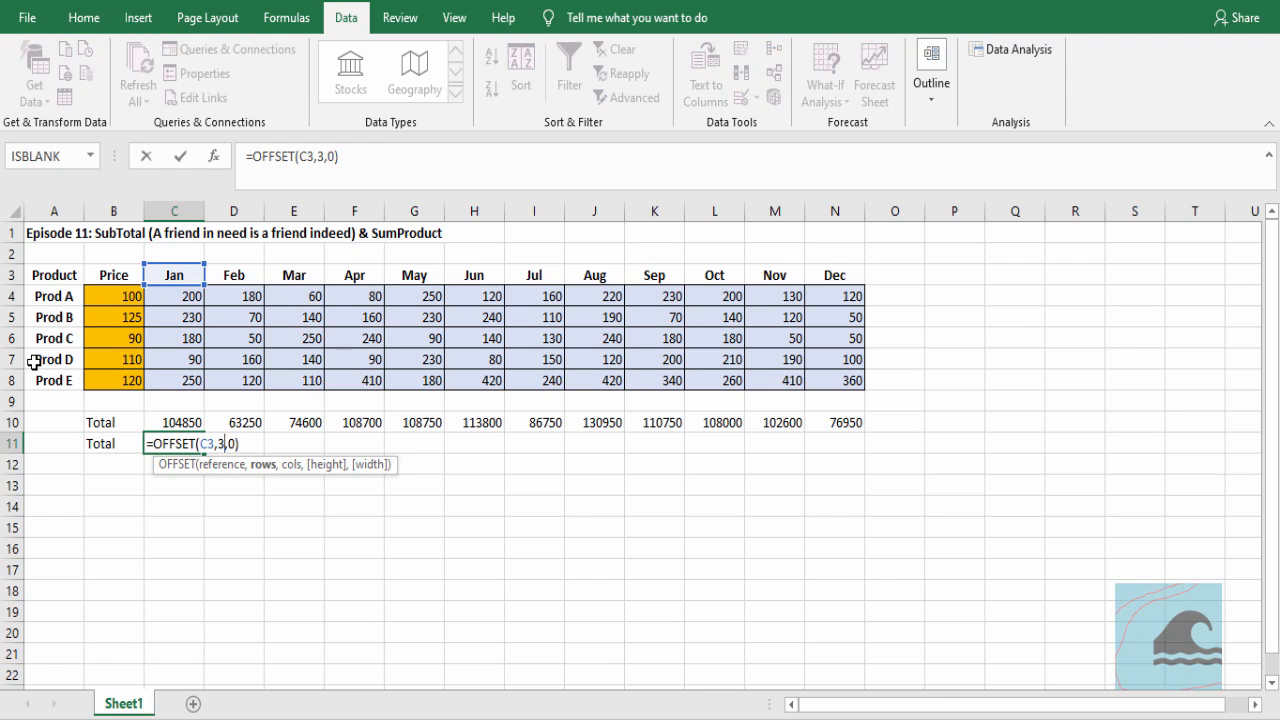
{"action": "key", "text": "Escape"}
{"action": "key", "text": "Up"}
{"action": "key", "text": "Up"}
{"action": "key", "text": "Up"}
{"action": "key", "text": "Up"}
{"action": "key", "text": "Up"}
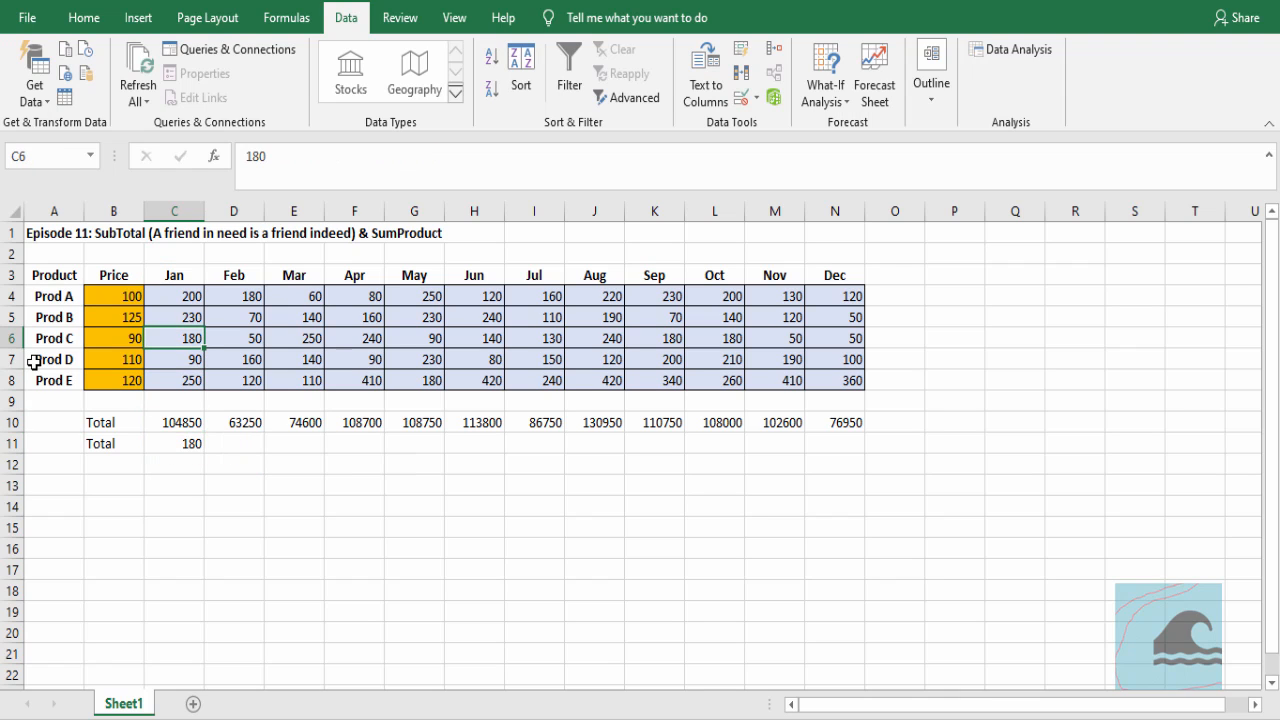
{"action": "key", "text": "Down"}
{"action": "key", "text": "Down"}
{"action": "key", "text": "Down"}
{"action": "key", "text": "Down"}
{"action": "key", "text": "Down"}
{"action": "key", "text": "Down"}
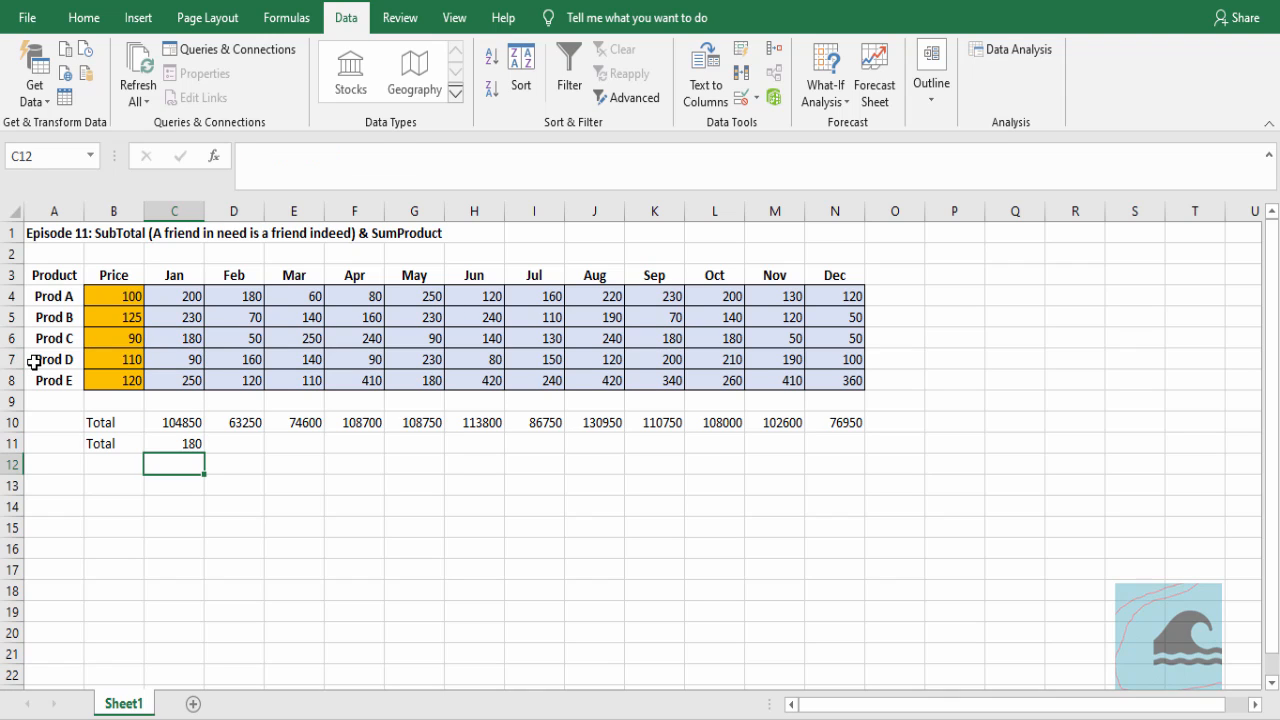
Clear C11 and start a SUBTOTAL formula there with function number 109 (SUM)
{"action": "key", "text": "Up"}
{"action": "key", "text": "Delete"}
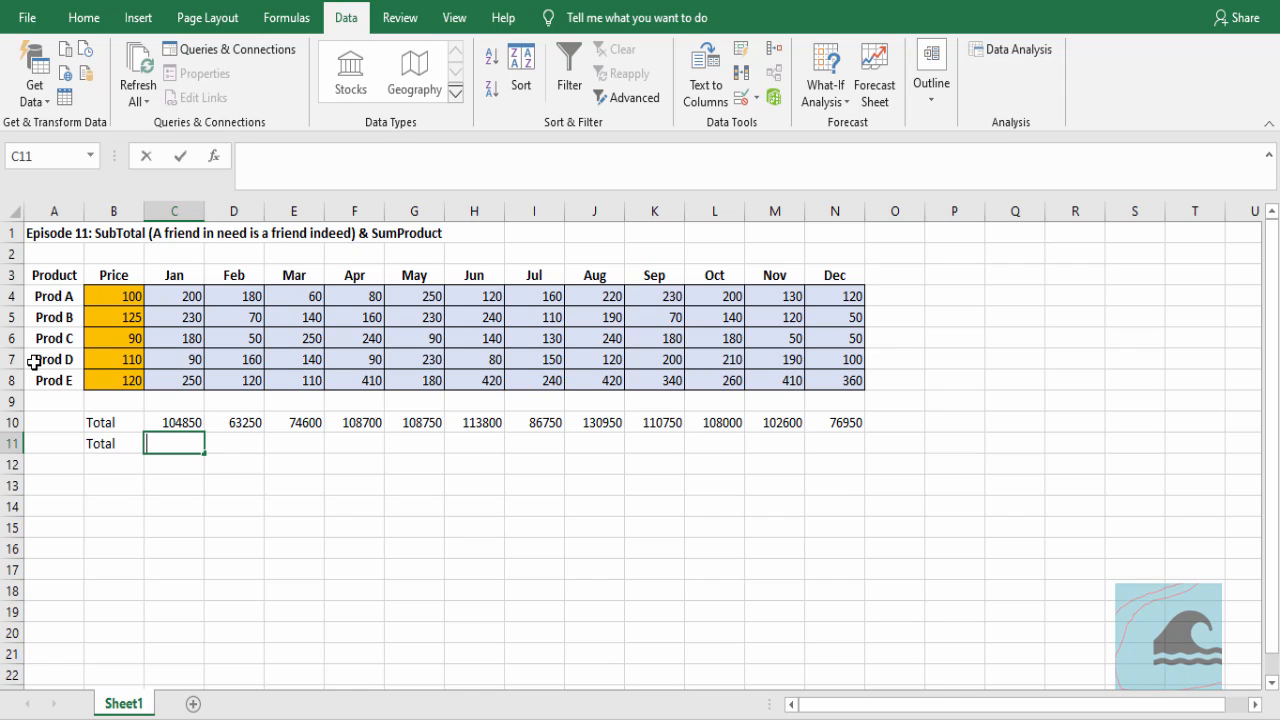
{"action": "type", "text": "=sub"}
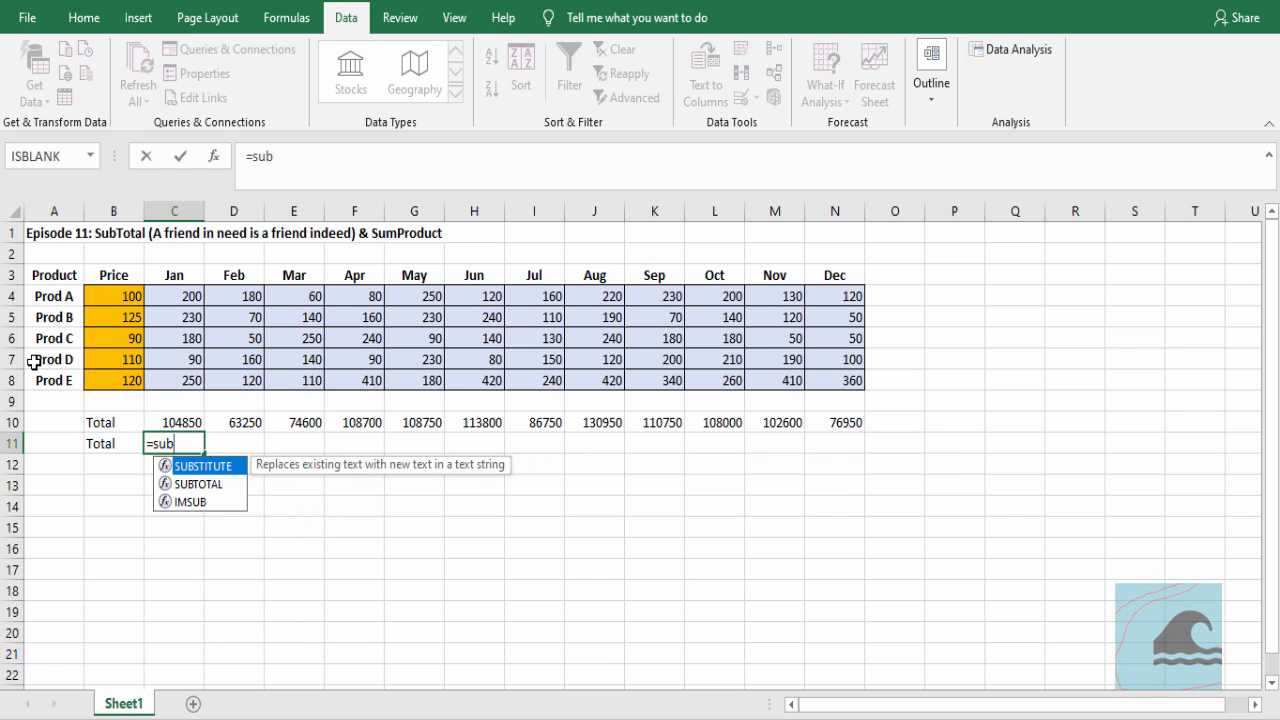
{"action": "key", "text": "Down"}
{"action": "key", "text": "Tab"}
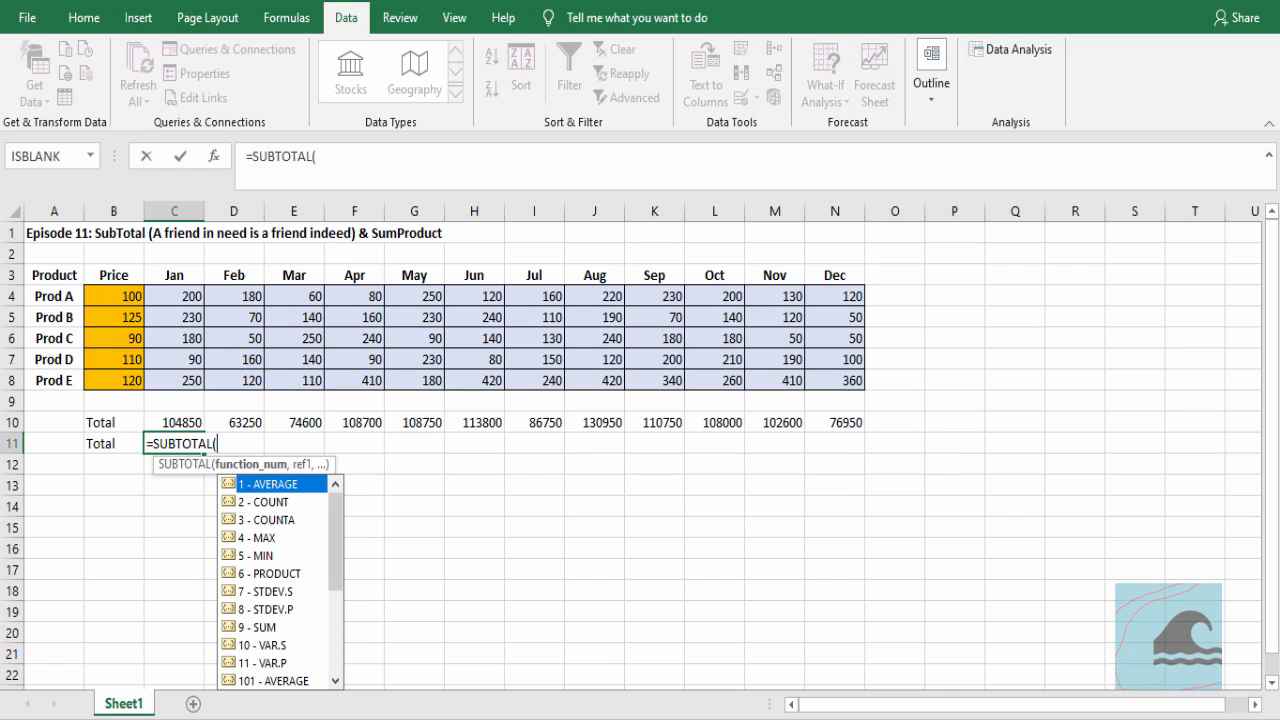
{"action": "left_click_drag", "start_coordinate": [330, 510], "coordinate": [352, 612]}
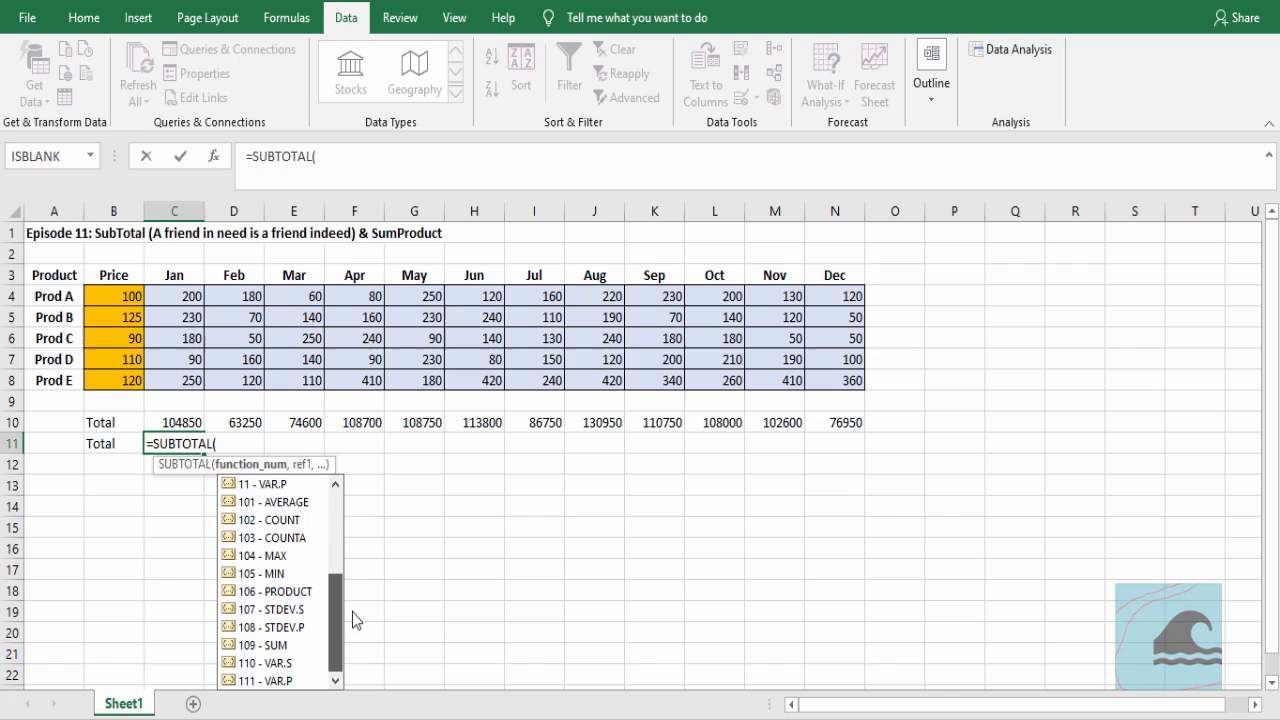
{"action": "double_click", "coordinate": [295, 646]}
{"action": "type", "text": ","}
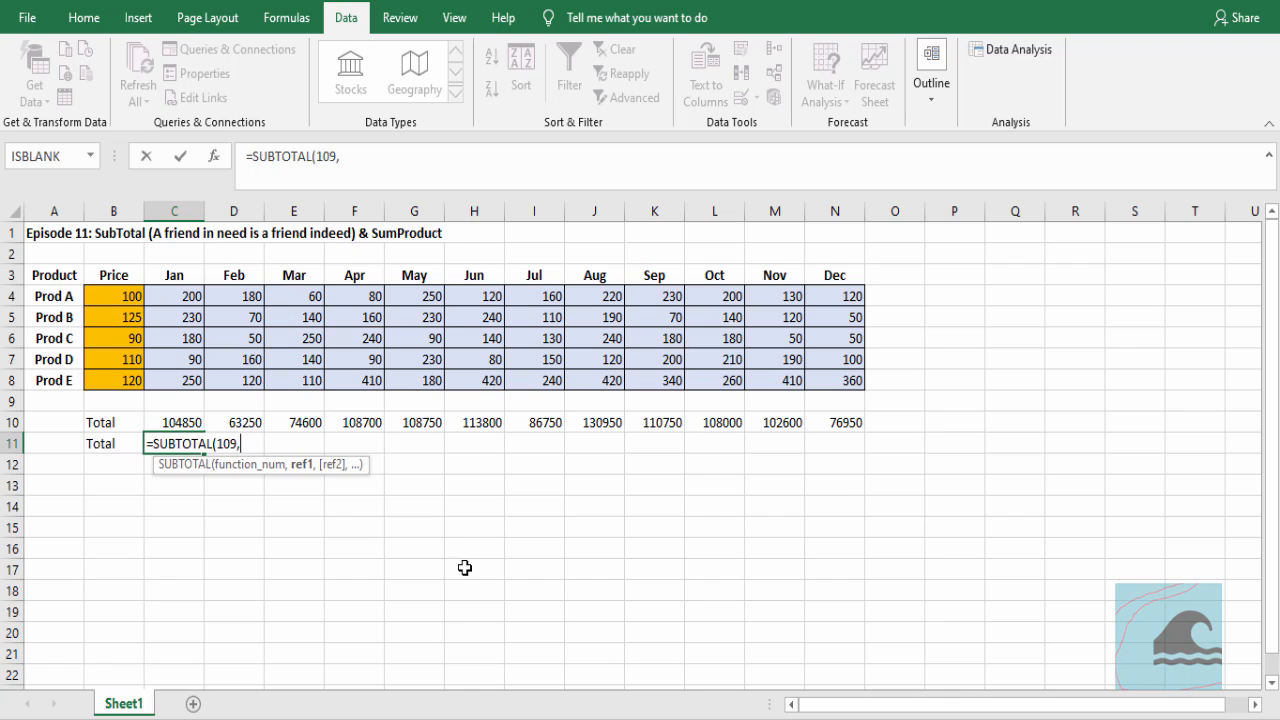
{"action": "type", "text": "off"}
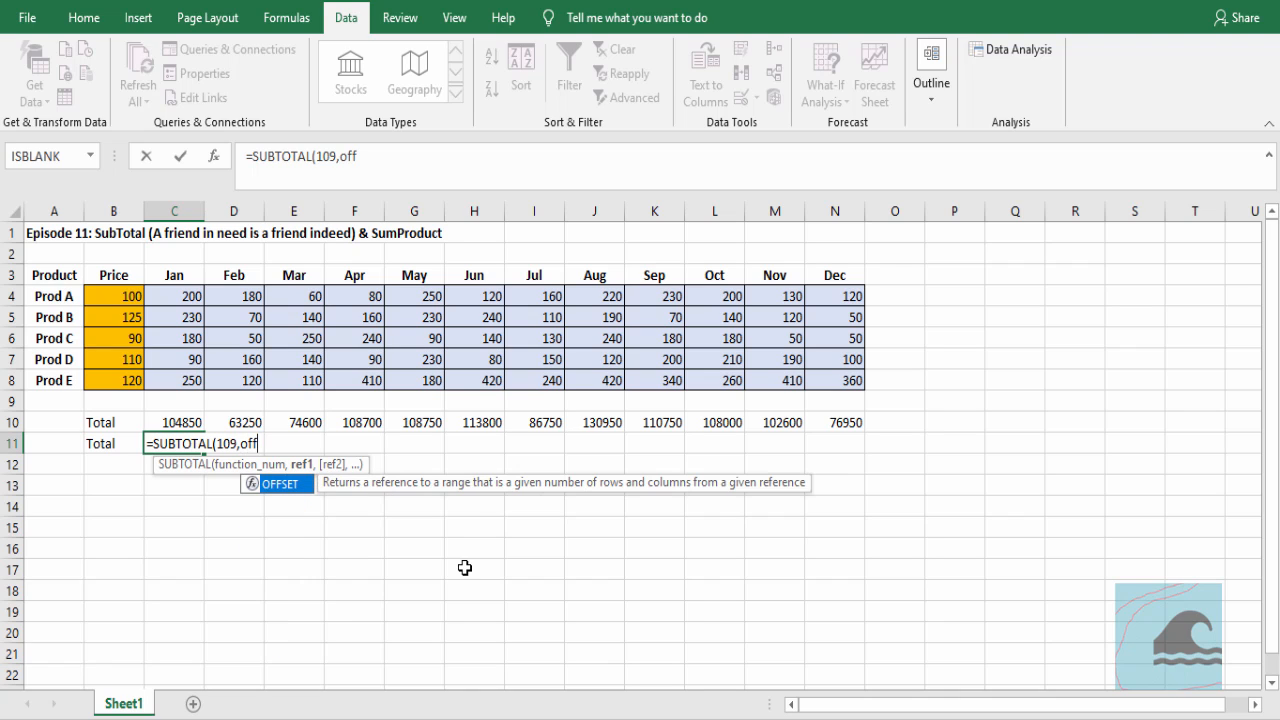
Nest an OFFSET function as SUBTOTAL's first reference, using Prod A's January cell C4 as its reference argument
{"action": "key", "text": "Tab"}
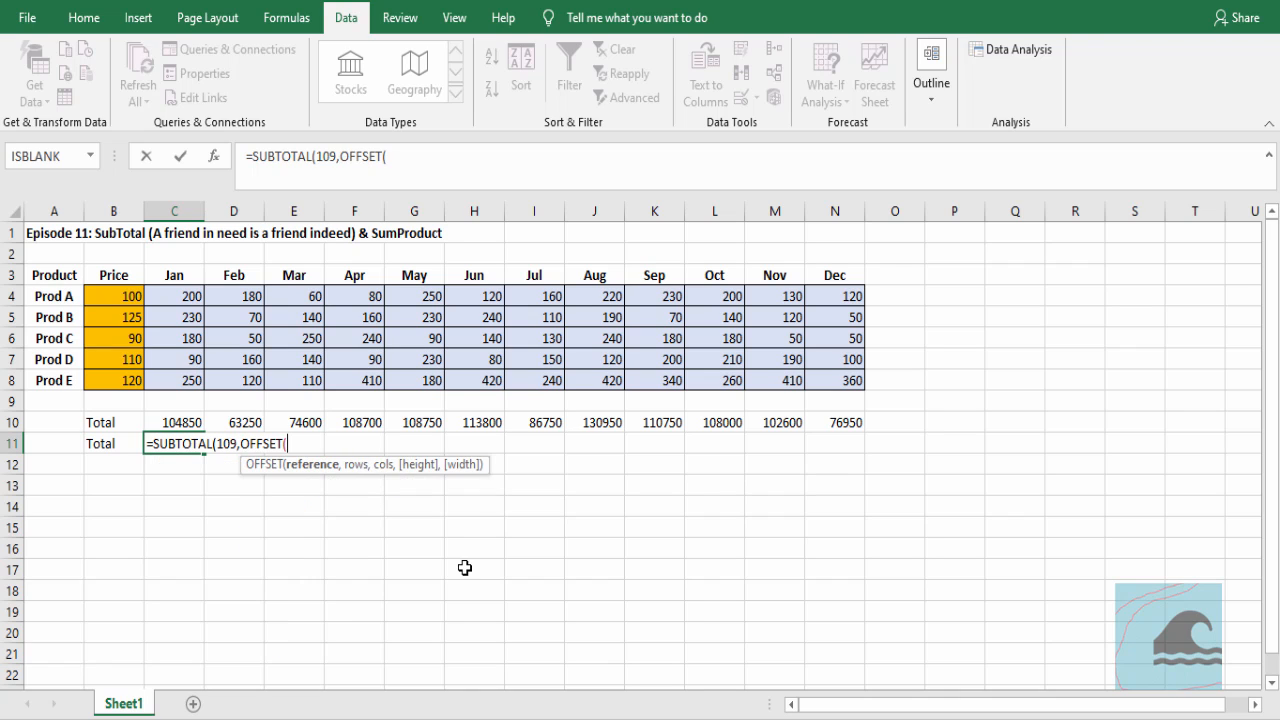
{"action": "left_click", "coordinate": [186, 296]}
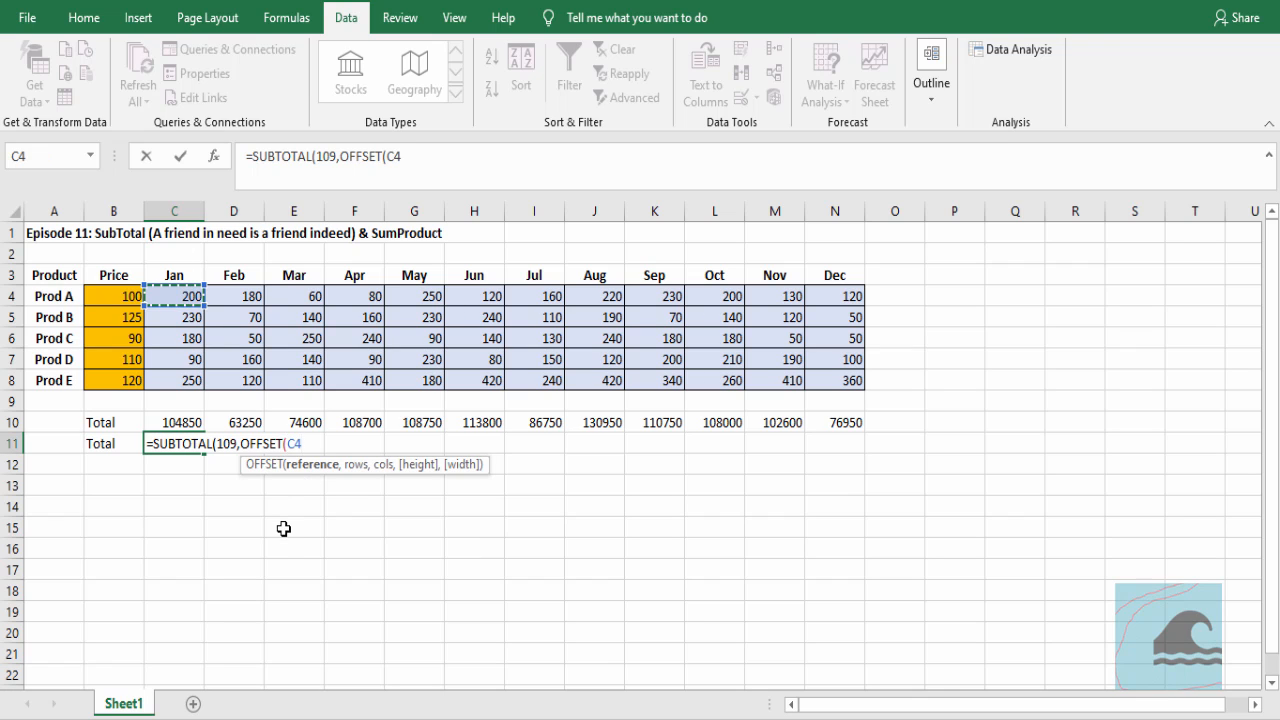
{"action": "type", "text": ","}
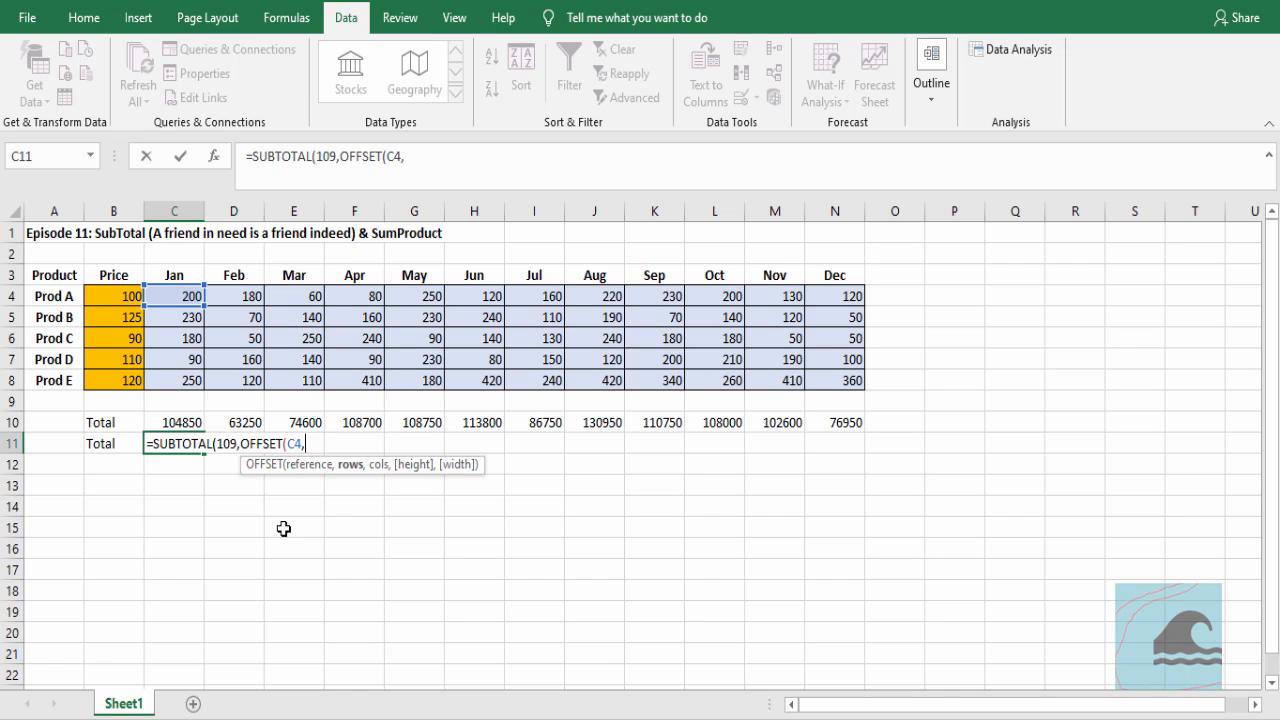
Supply the array constant {0;1;2;3;4} as the OFFSET function's rows argument
{"action": "type", "text": "}"}
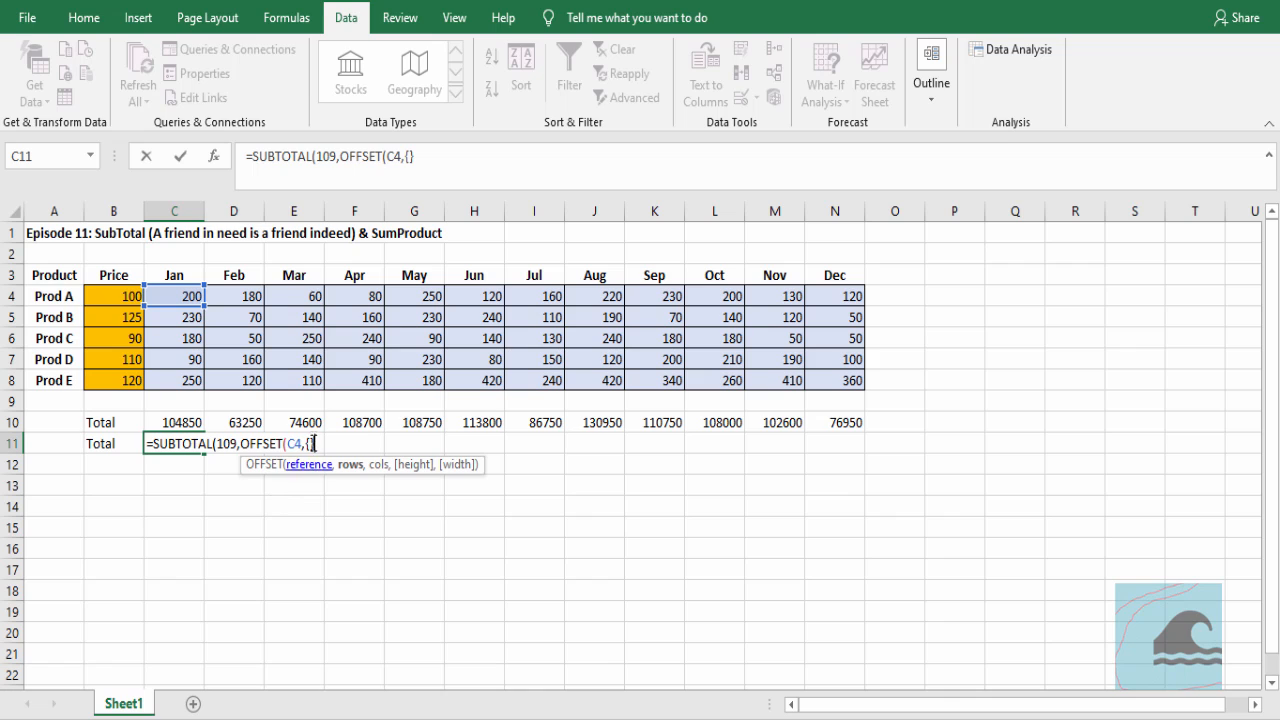
{"action": "key", "text": "Left"}
{"action": "type", "text": "0"}
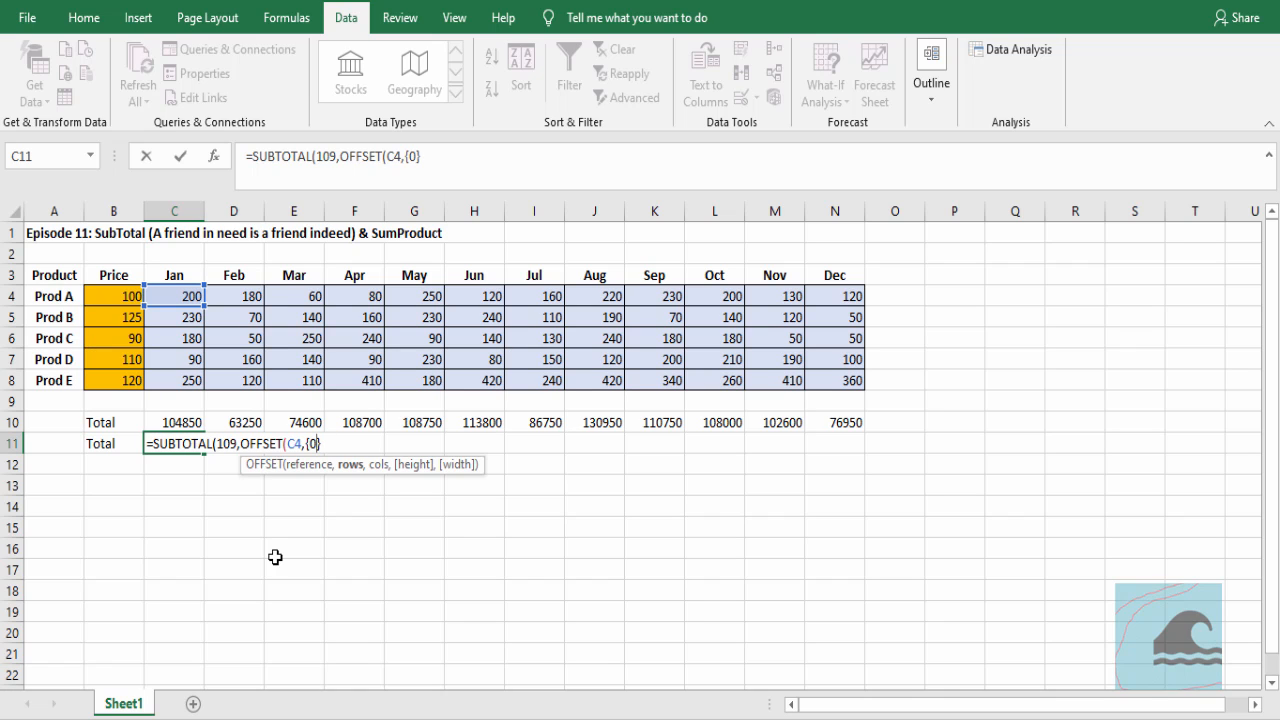
{"action": "type", "text": ";1;2;3;4"}
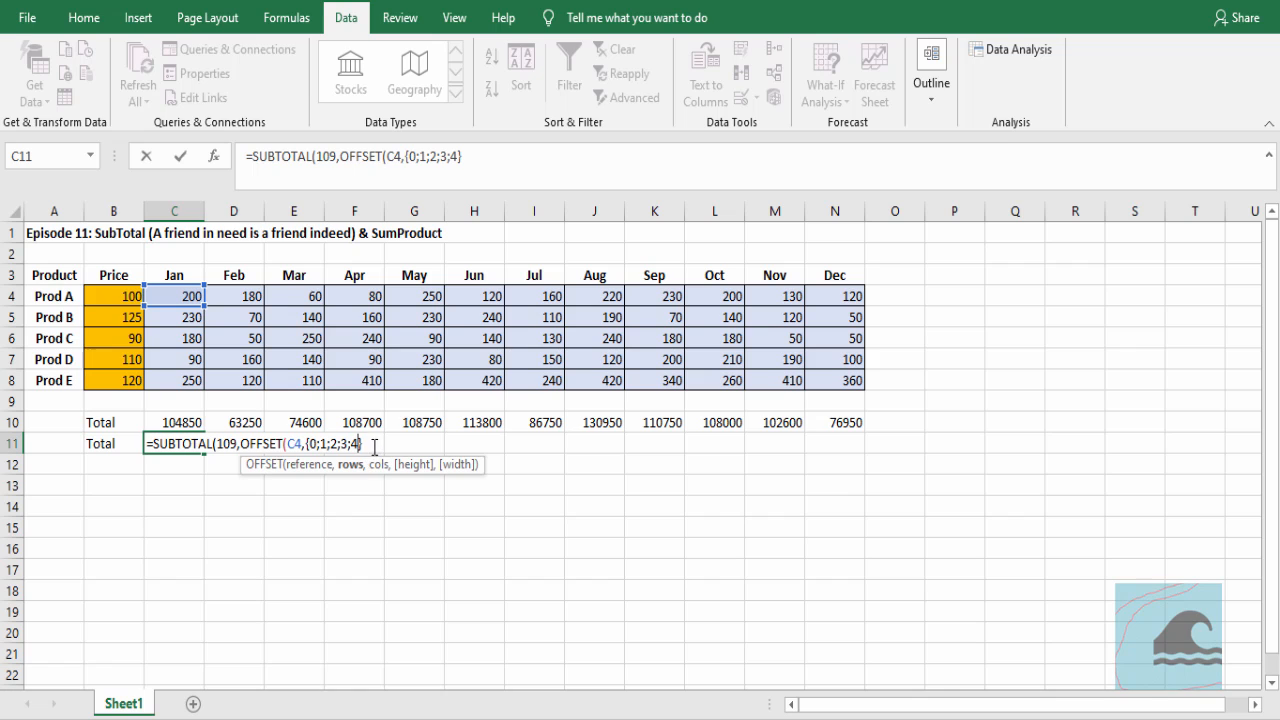
Leave OFFSET's remaining arguments blank, close both functions and enter =SUBTOTAL(109,OFFSET(C4,{0;1;2;3;4},,)) in C11 as an array formula
{"action": "type", "text": ","}
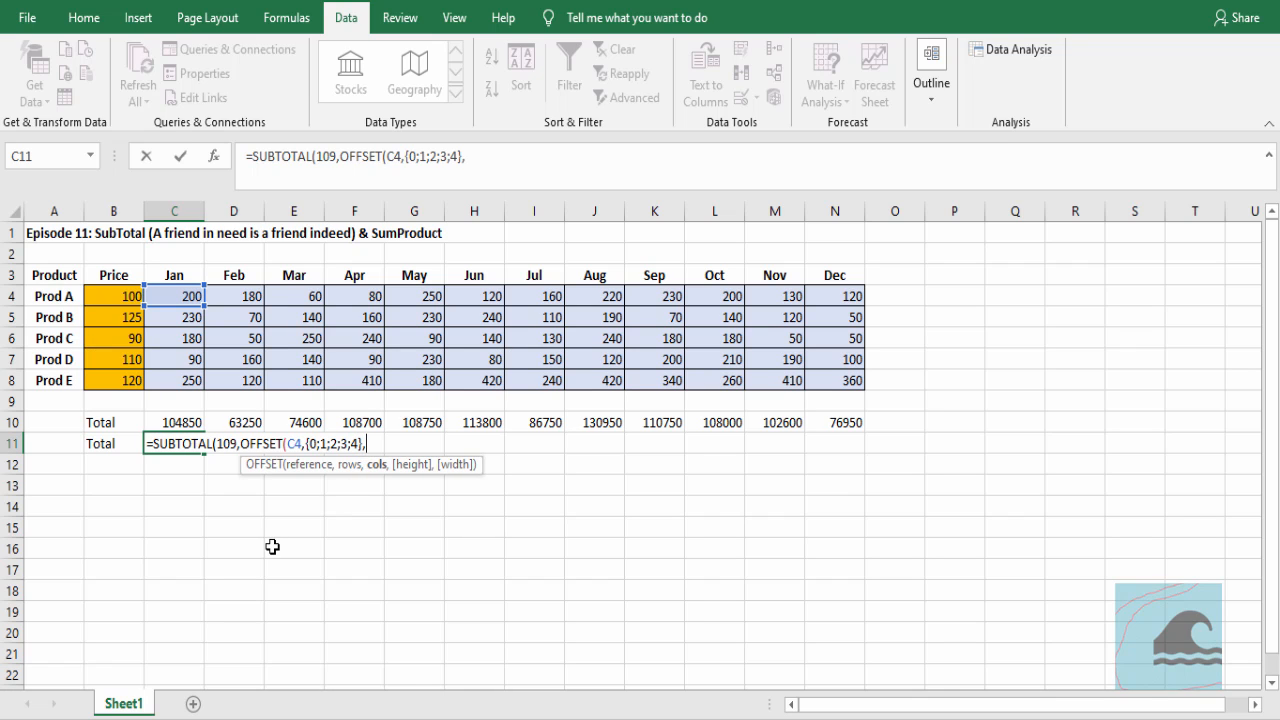
{"action": "type", "text": ","}
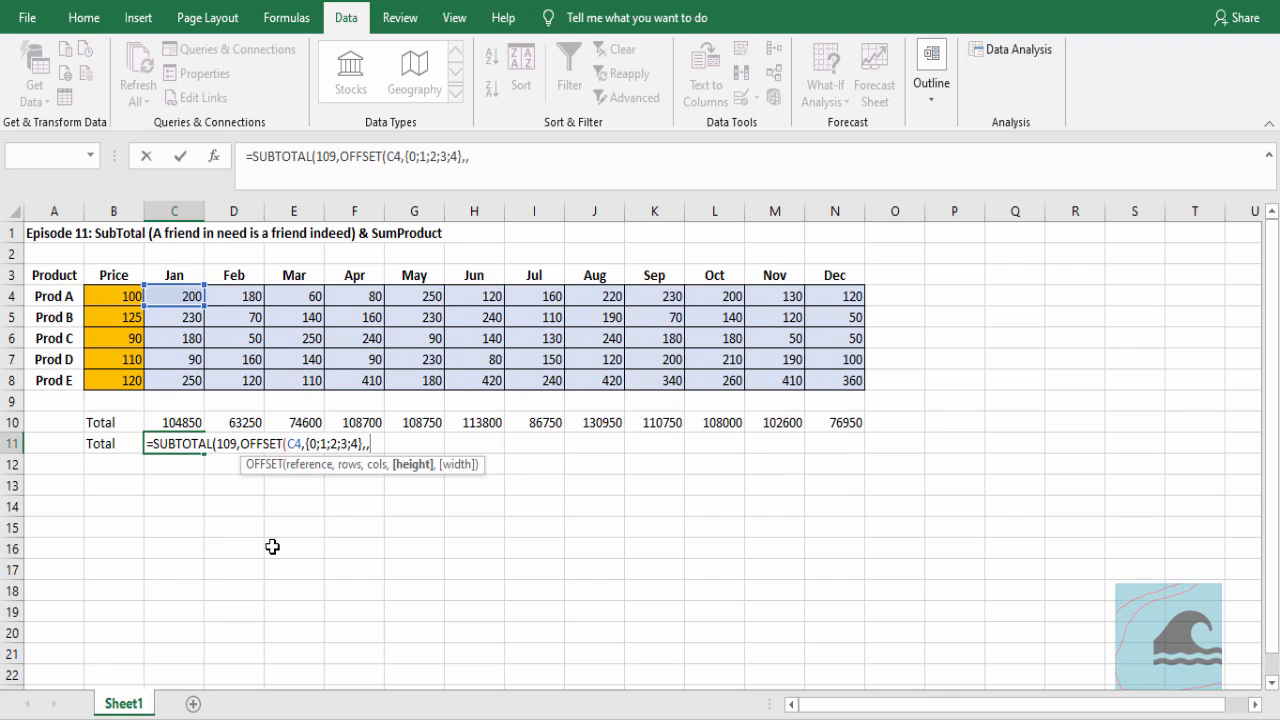
{"action": "type", "text": "))"}
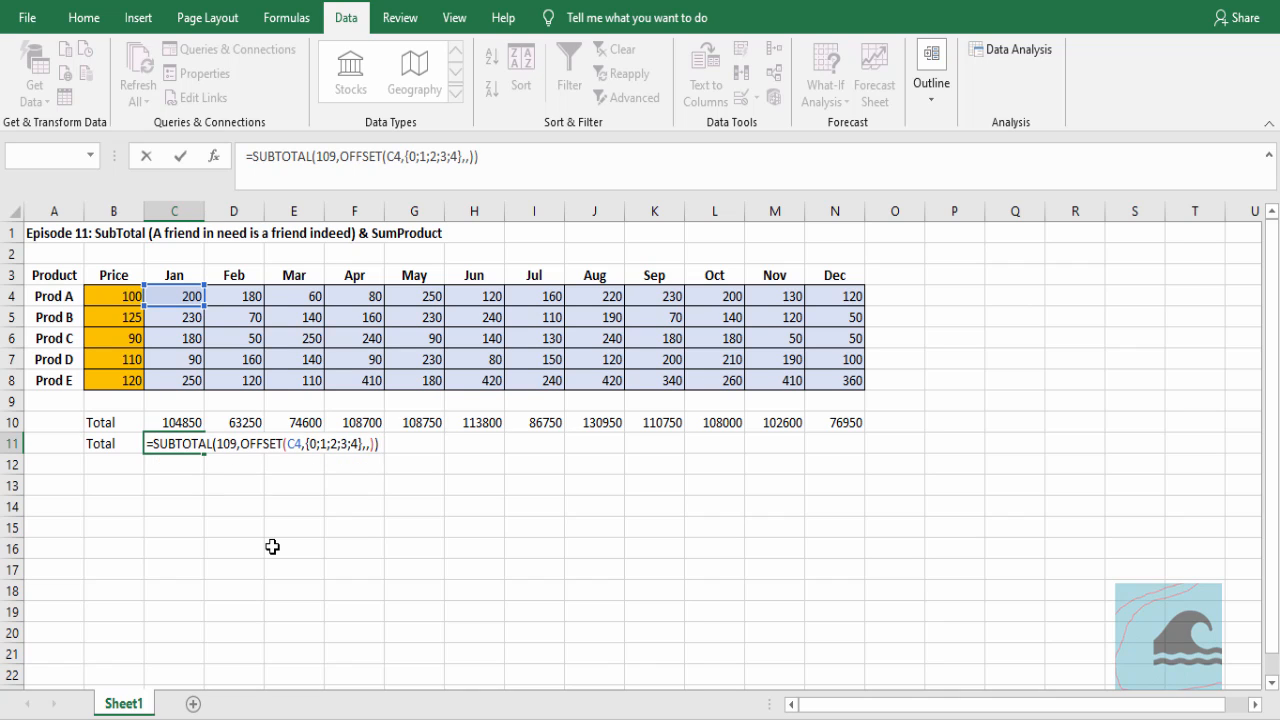
{"action": "key", "text": "ctrl+shift+Return"}
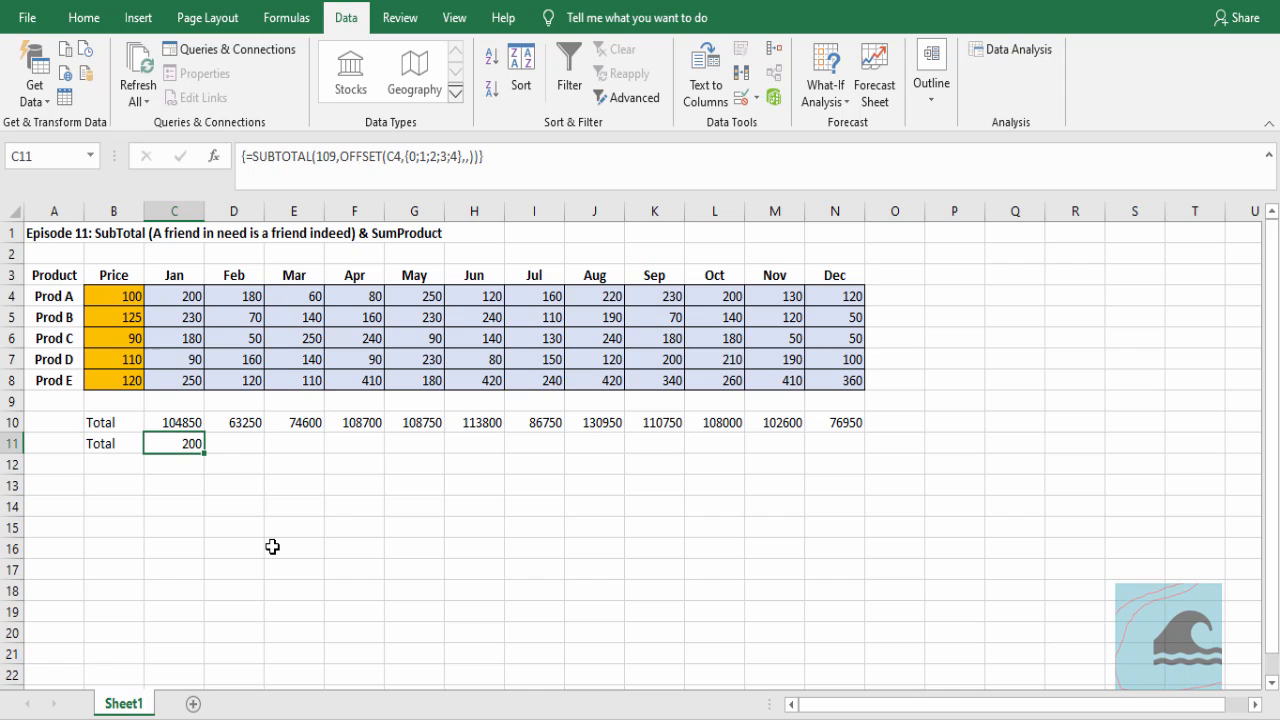
Evaluate only the OFFSET part of the C11 formula to inspect its array, and leave the cell without saving
{"action": "key", "text": "F2"}
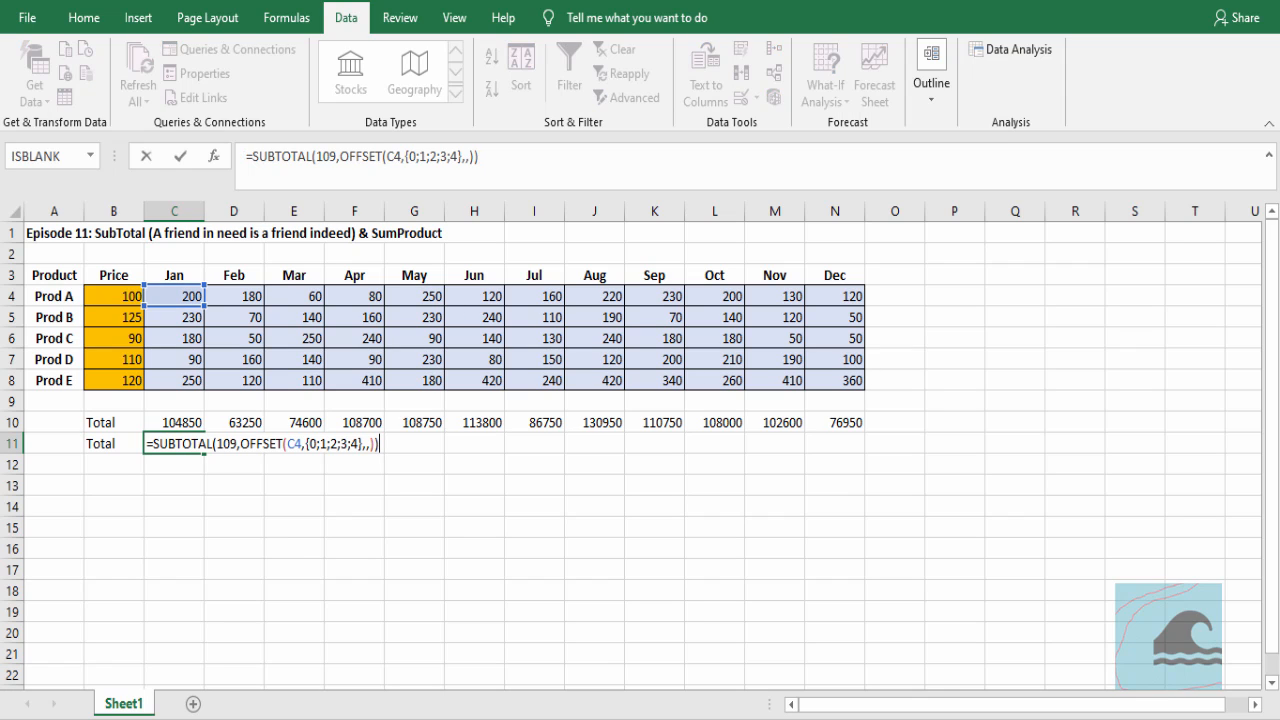
{"action": "left_click_drag", "start_coordinate": [241, 443], "coordinate": [374, 445]}
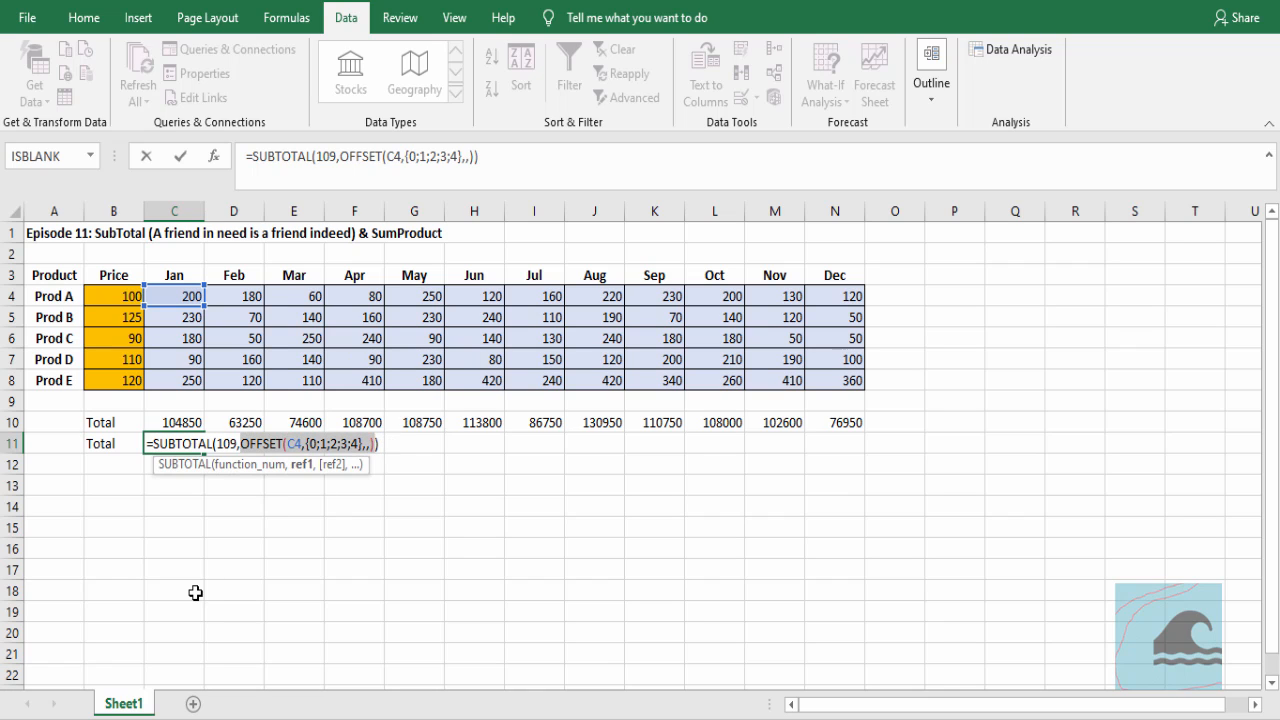
{"action": "key", "text": "F9"}
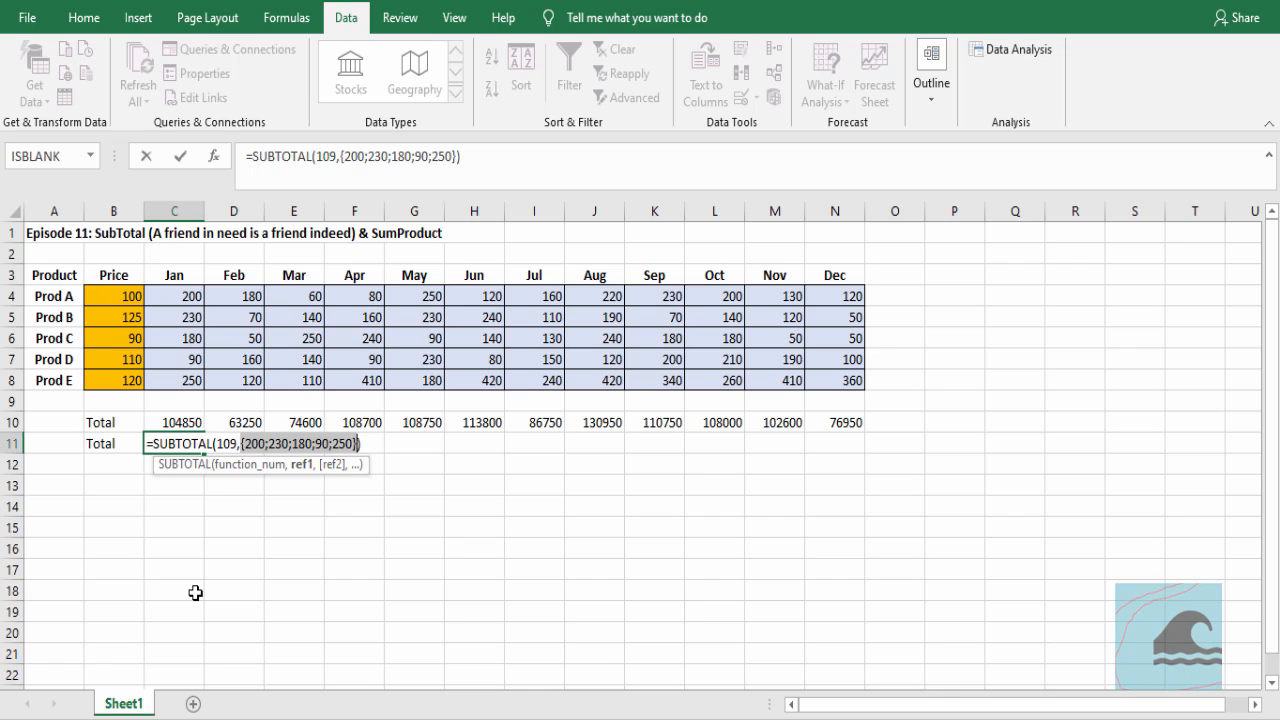
{"action": "key", "text": "Escape"}
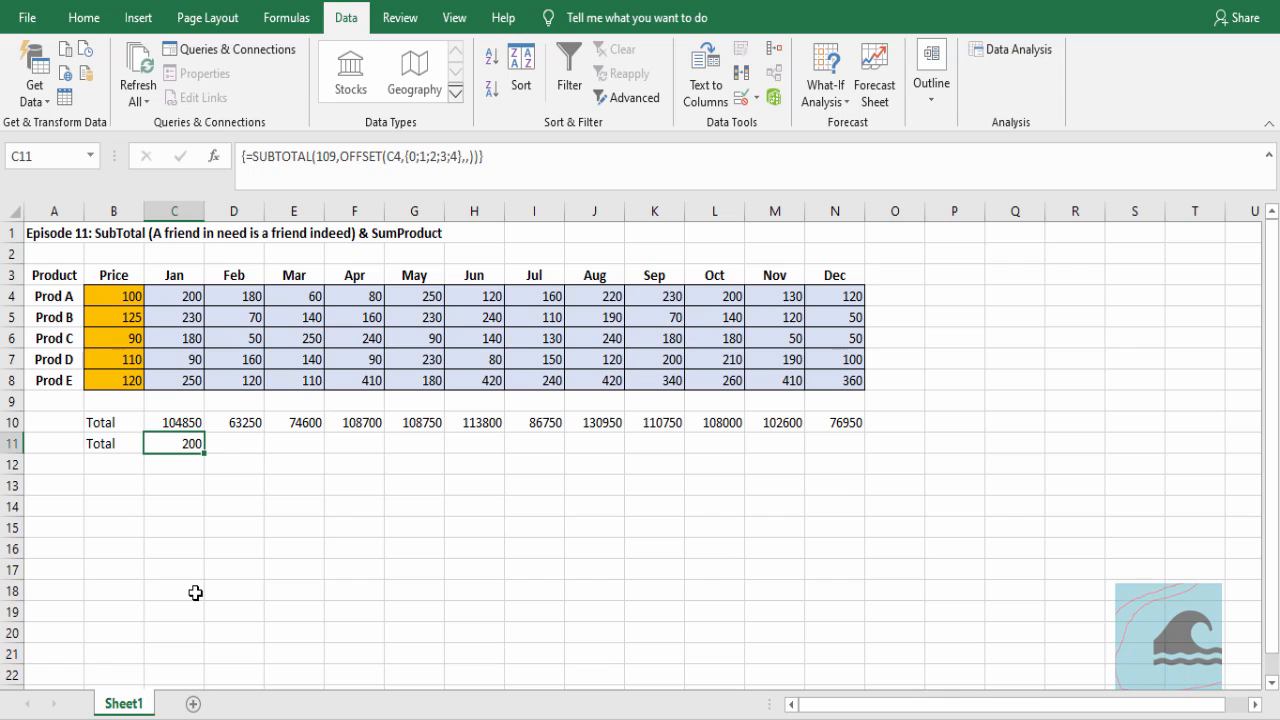
Hide the Prod B row (row 5)
{"action": "left_click", "coordinate": [12, 318]}
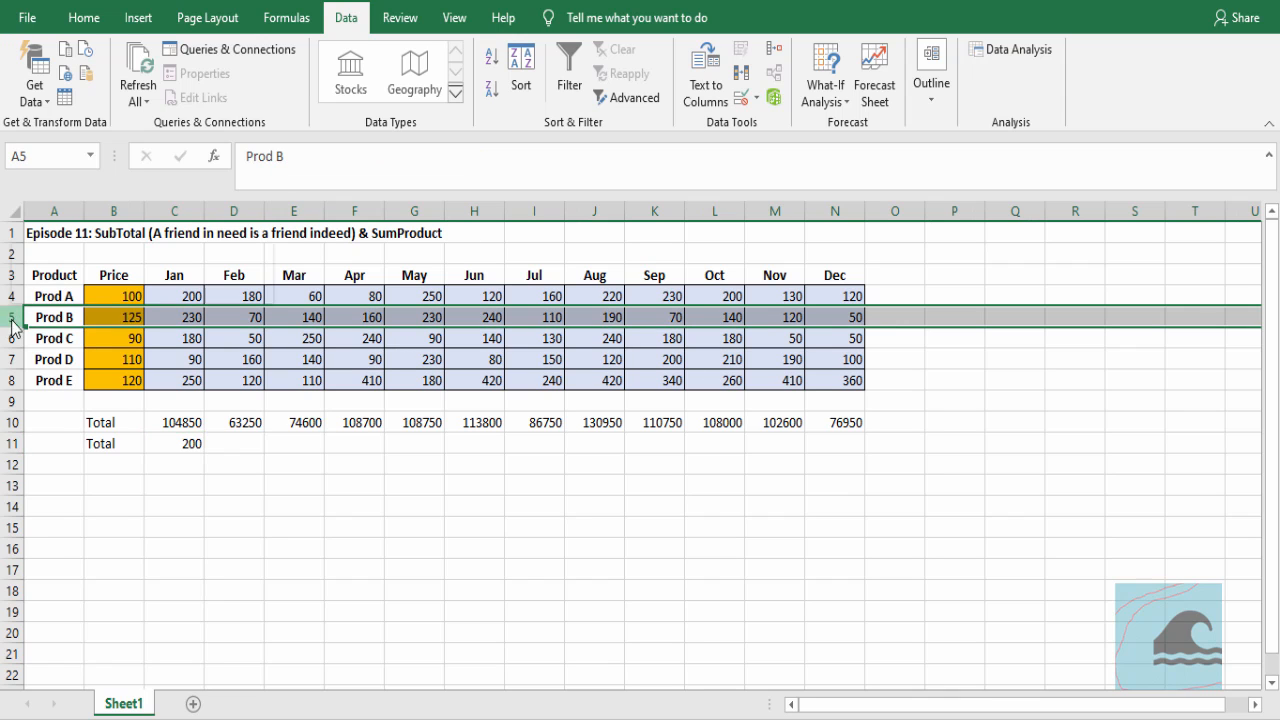
{"action": "right_click", "coordinate": [13, 322]}
{"action": "left_click", "coordinate": [88, 598]}
{"action": "left_click", "coordinate": [242, 512]}
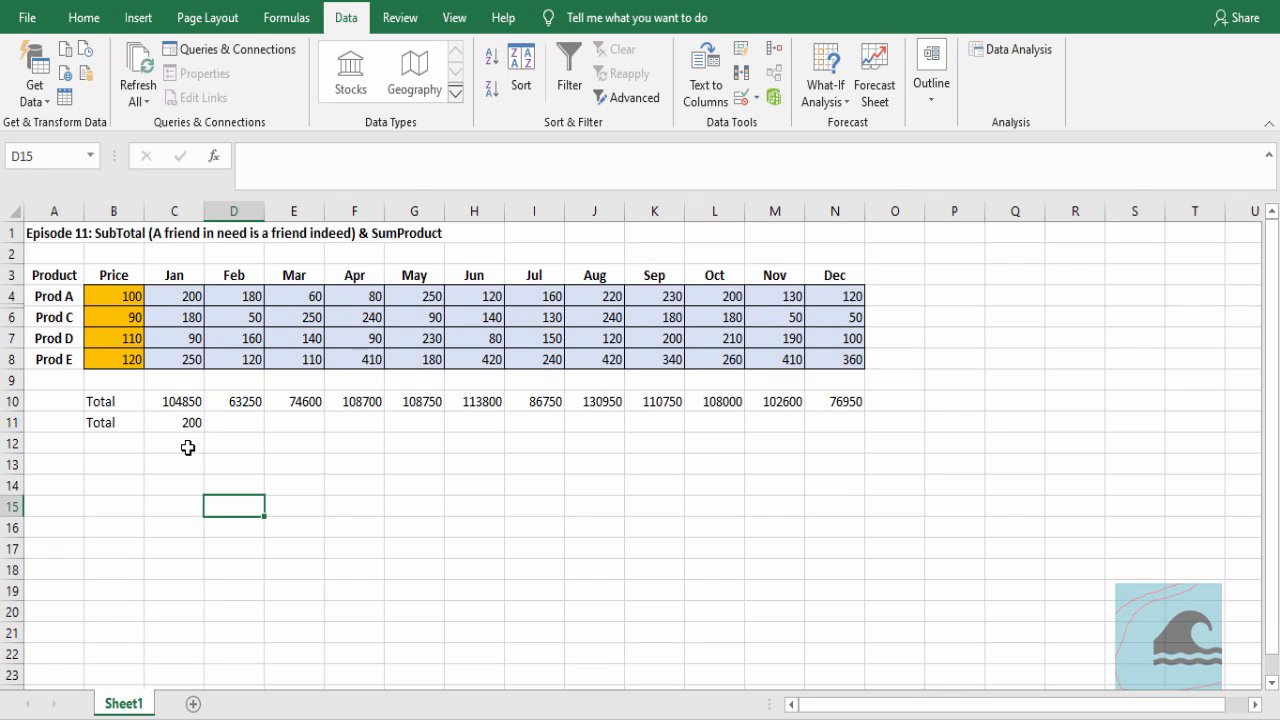
Evaluate the whole SUBTOTAL expression in C11 to inspect its array with Prod B hidden, and cancel the edit
{"action": "left_click", "coordinate": [182, 424]}
{"action": "key", "text": "F2"}
{"action": "key", "text": "Left"}
{"action": "key", "text": "Left"}
{"action": "key", "text": "Left"}
{"action": "key", "text": "Left"}
{"action": "key", "text": "Left"}
{"action": "key", "text": "Left"}
{"action": "key", "text": "Left"}
{"action": "key", "text": "Left"}
{"action": "key", "text": "Left"}
{"action": "key", "text": "Left"}
{"action": "key", "text": "Left"}
{"action": "key", "text": "Left"}
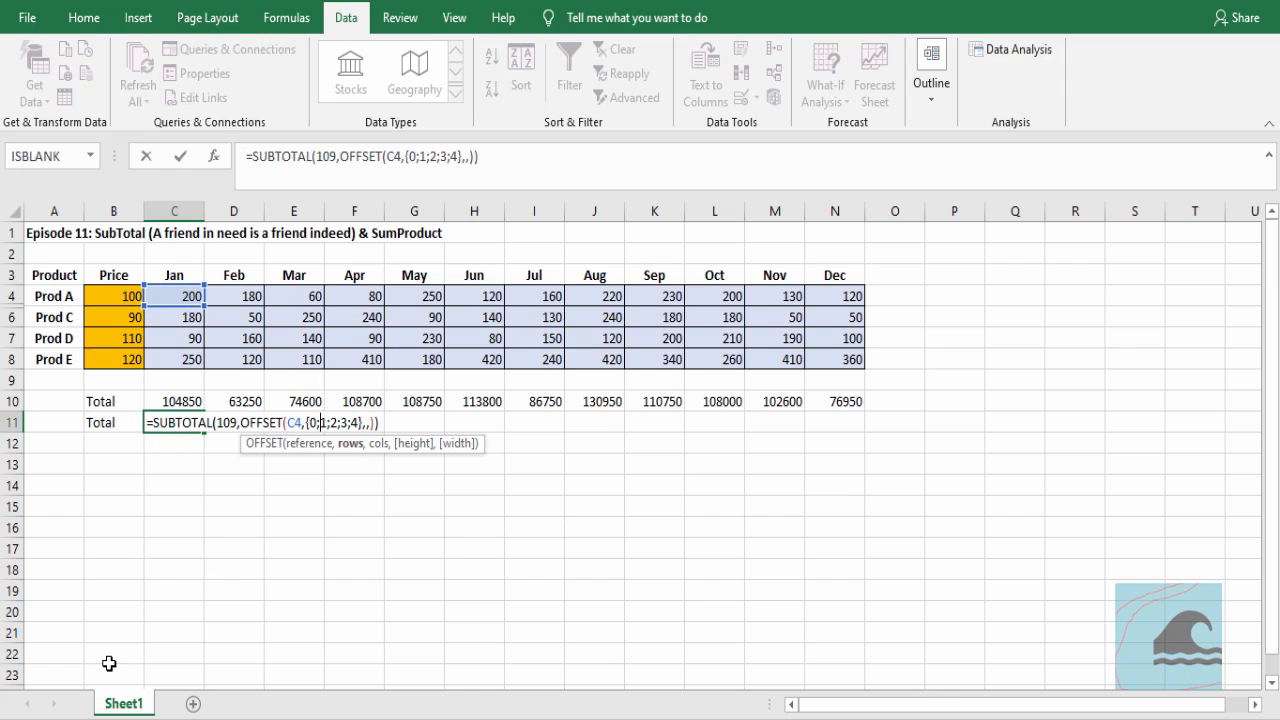
{"action": "key", "text": "Left"}
{"action": "key", "text": "Left"}
{"action": "key", "text": "Left"}
{"action": "key", "text": "Left"}
{"action": "key", "text": "Left"}
{"action": "key", "text": "Left"}
{"action": "key", "text": "Left"}
{"action": "key", "text": "Left"}
{"action": "key", "text": "Left"}
{"action": "key", "text": "Left"}
{"action": "key", "text": "Left"}
{"action": "key", "text": "Left"}
{"action": "key", "text": "Left"}
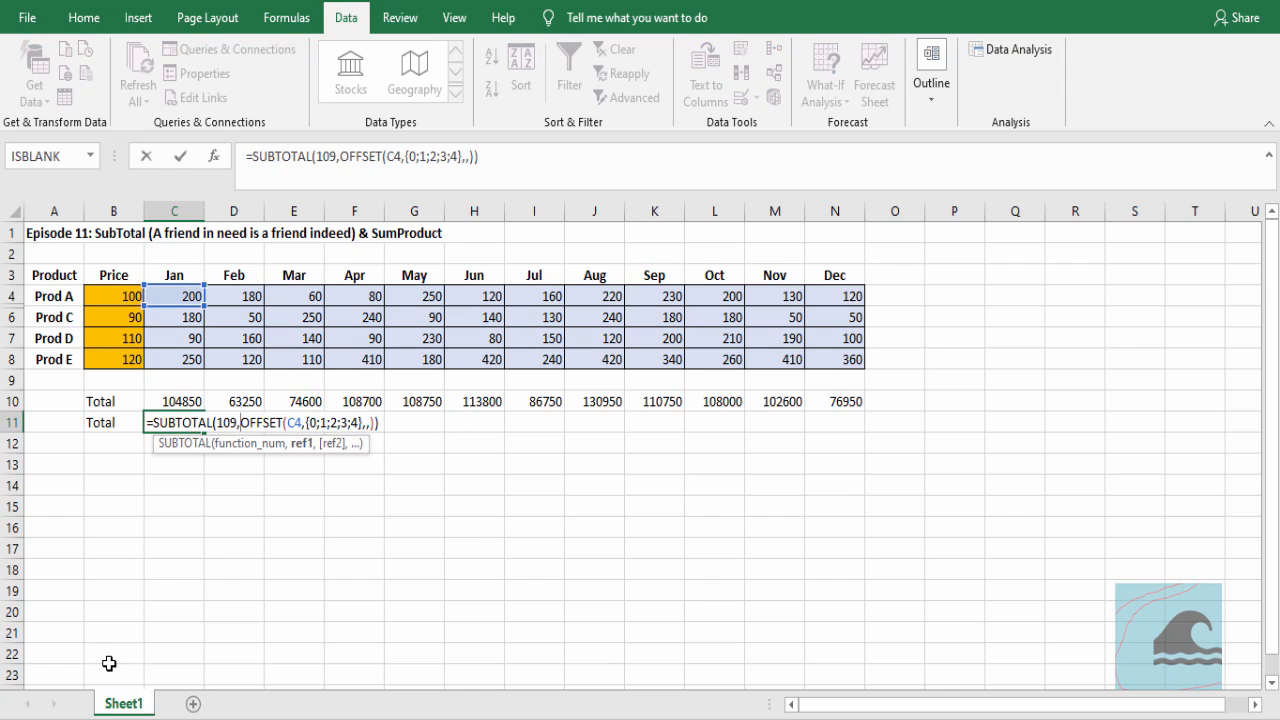
{"action": "key", "text": "End"}
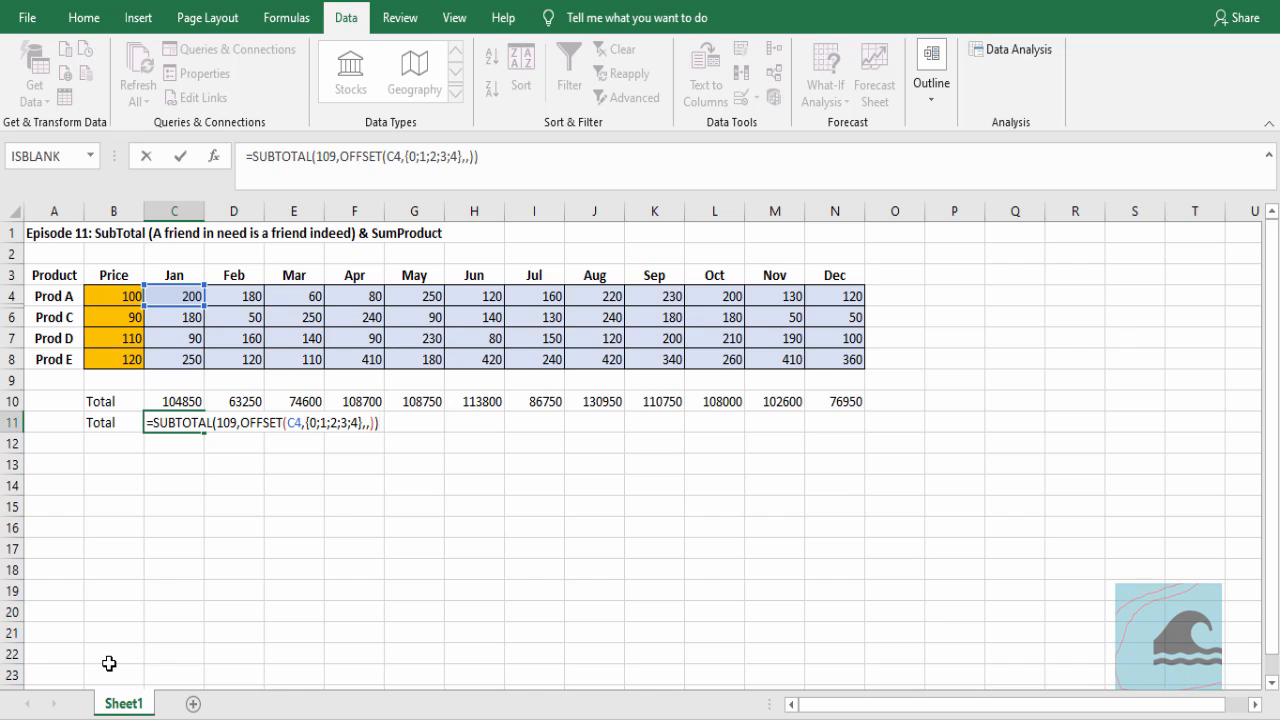
{"action": "key", "text": "shift+End"}
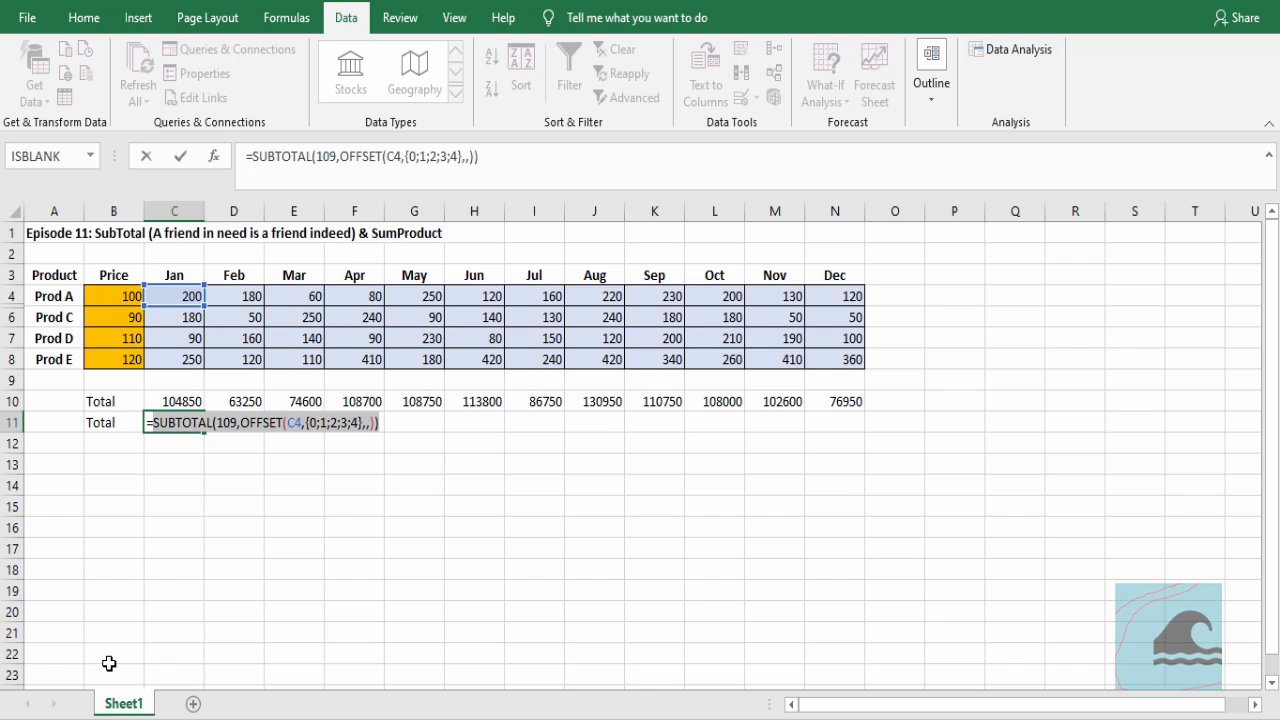
{"action": "key", "text": "F9"}
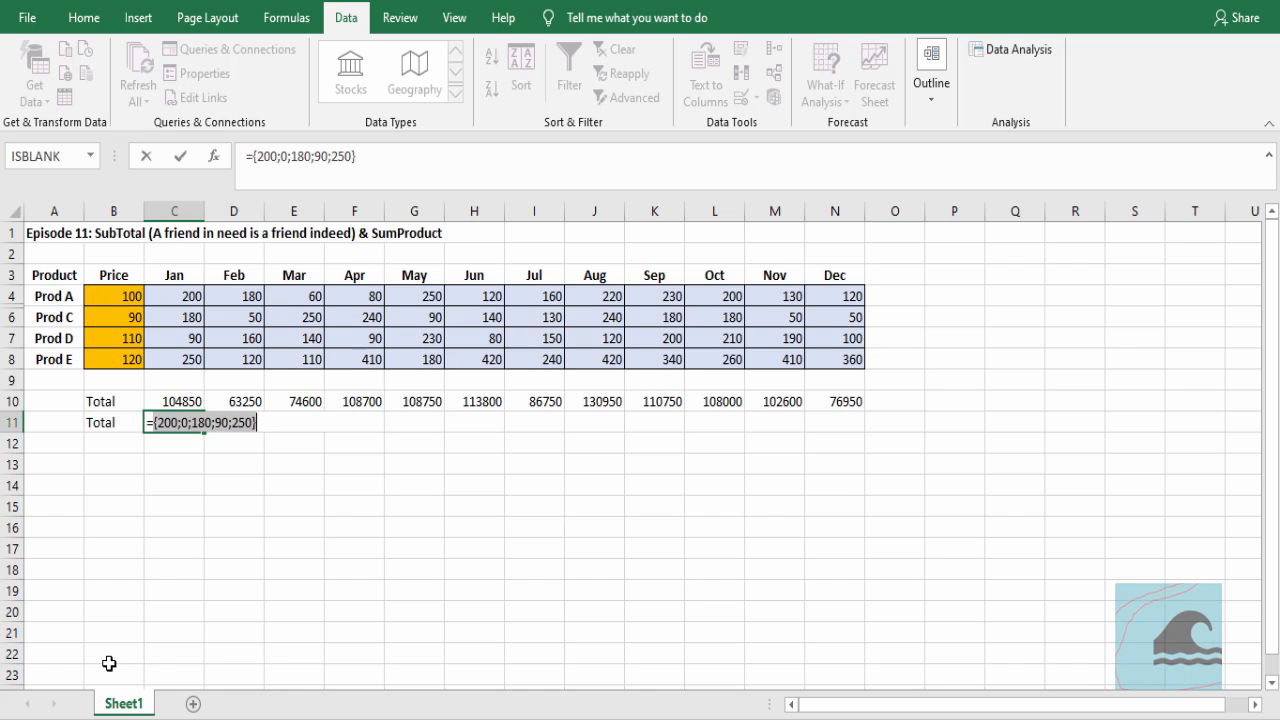
{"action": "key", "text": "Escape"}
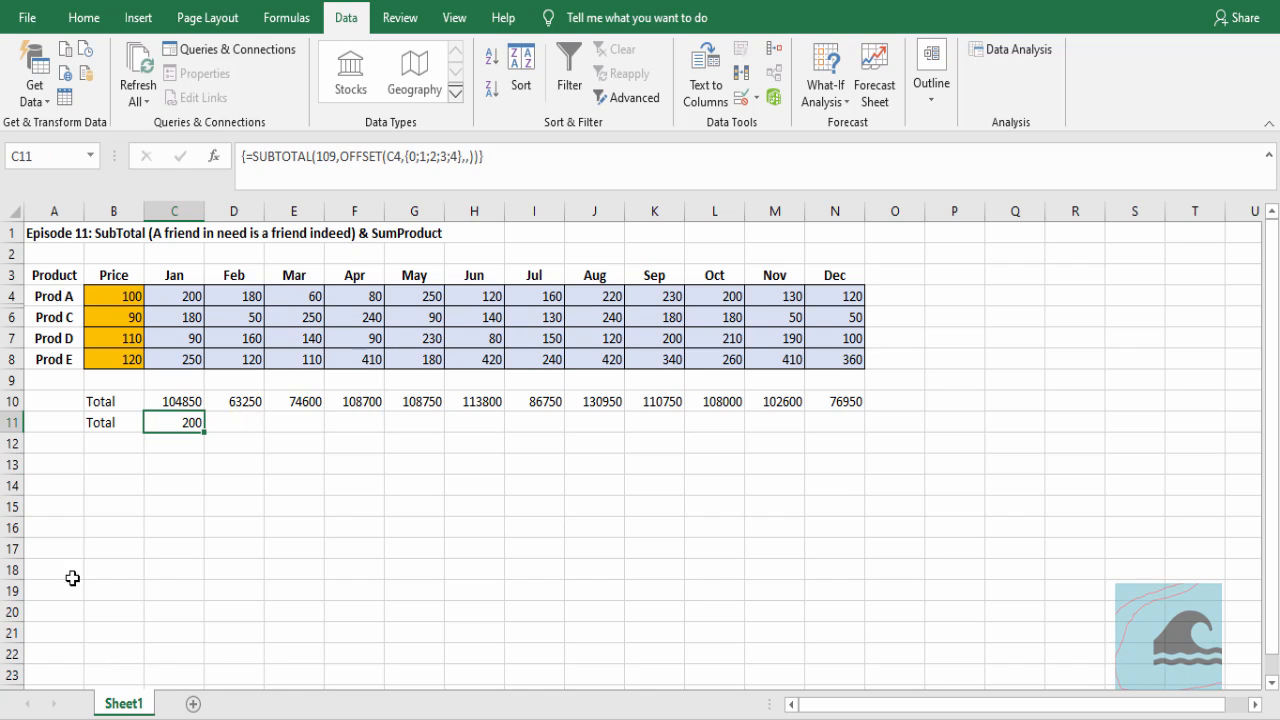
Hide the Prod C row (row 6)
{"action": "left_click", "coordinate": [7, 317]}
{"action": "right_click", "coordinate": [7, 317]}
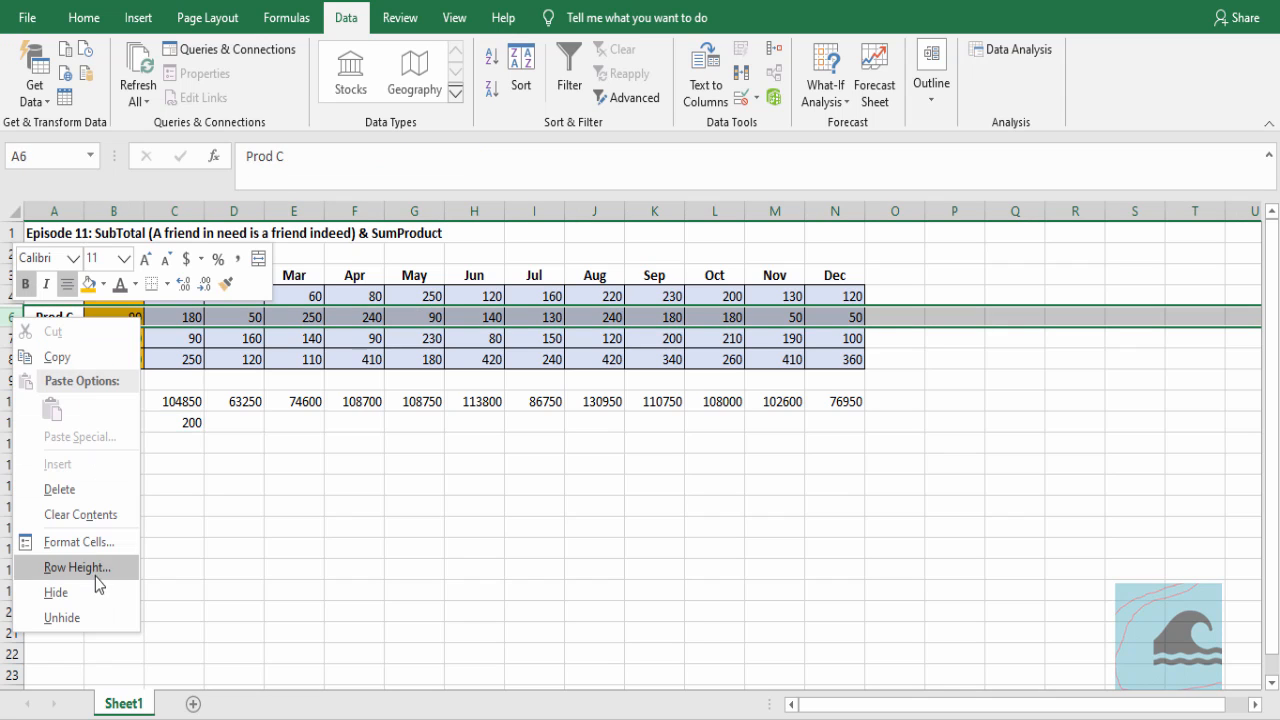
{"action": "left_click", "coordinate": [94, 586]}
{"action": "left_click", "coordinate": [353, 506]}
Evaluate the full C11 expression with Prod B and Prod C hidden, restore the formula, and re-enter it as an array formula after examining {0;1;2;3;4}
{"action": "double_click", "coordinate": [192, 401]}
{"action": "left_click_drag", "start_coordinate": [382, 401], "coordinate": [155, 403]}
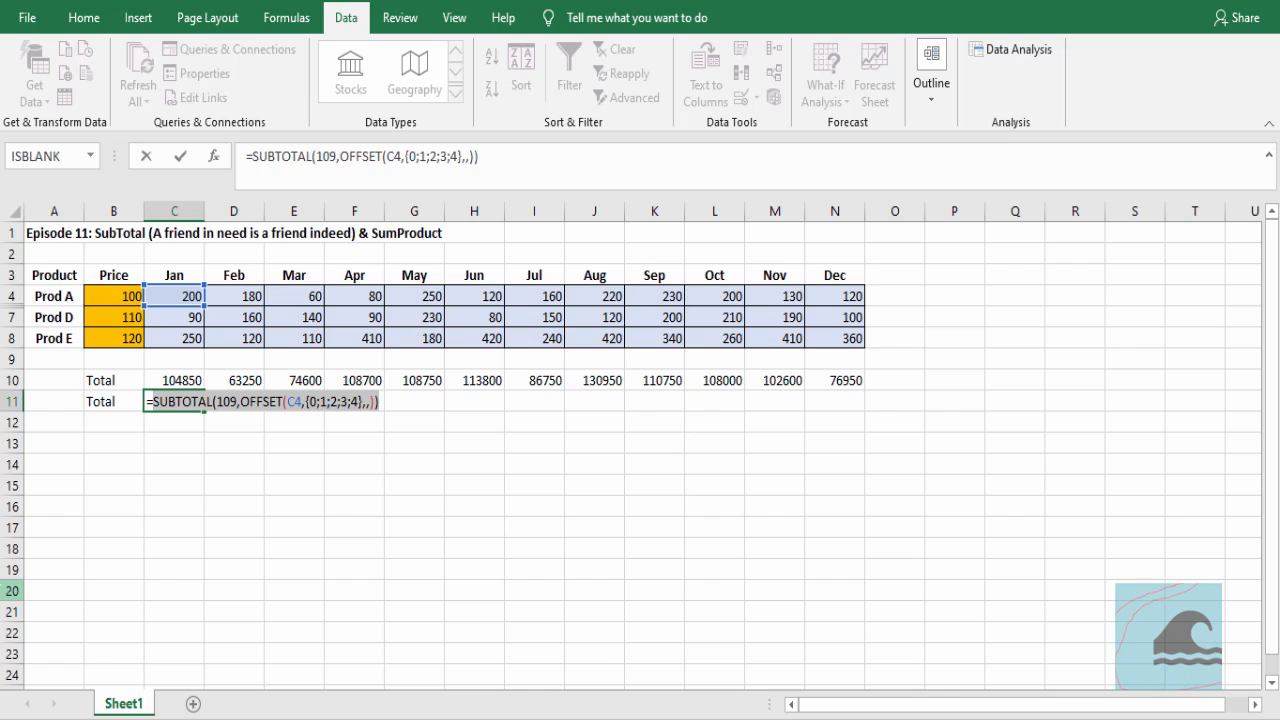
{"action": "key", "text": "F9"}
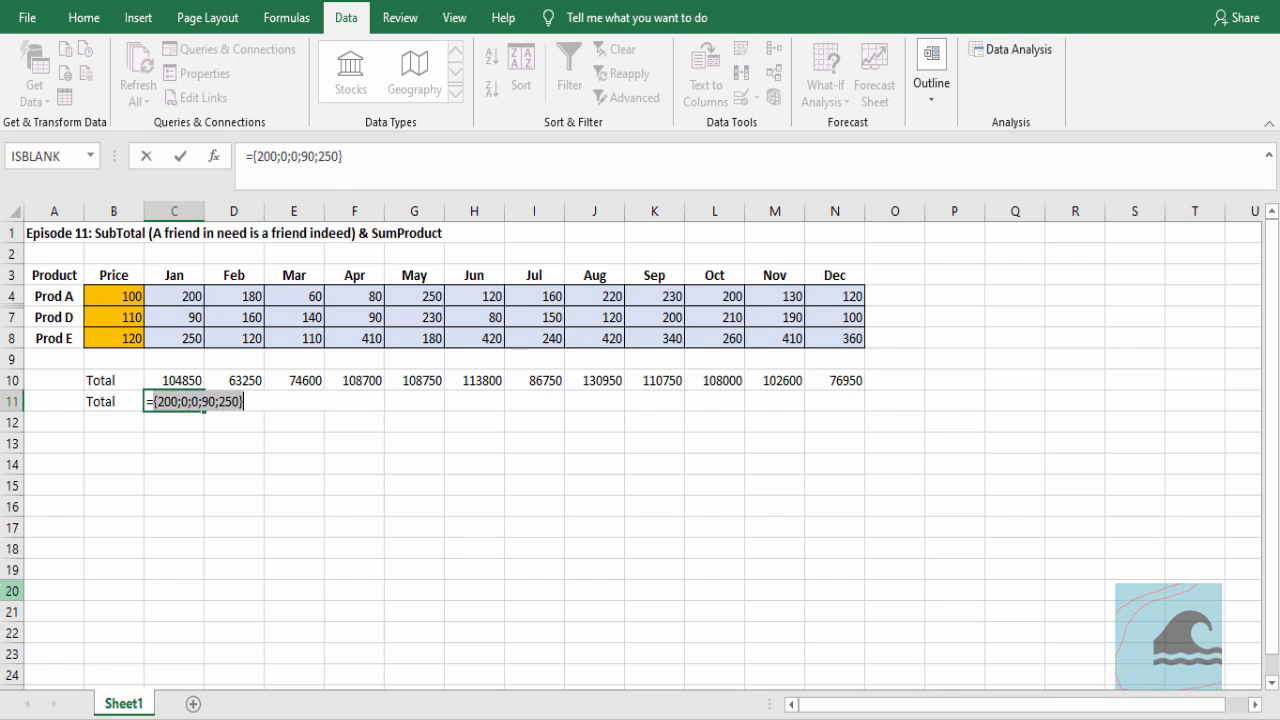
{"action": "key", "text": "ctrl+z"}
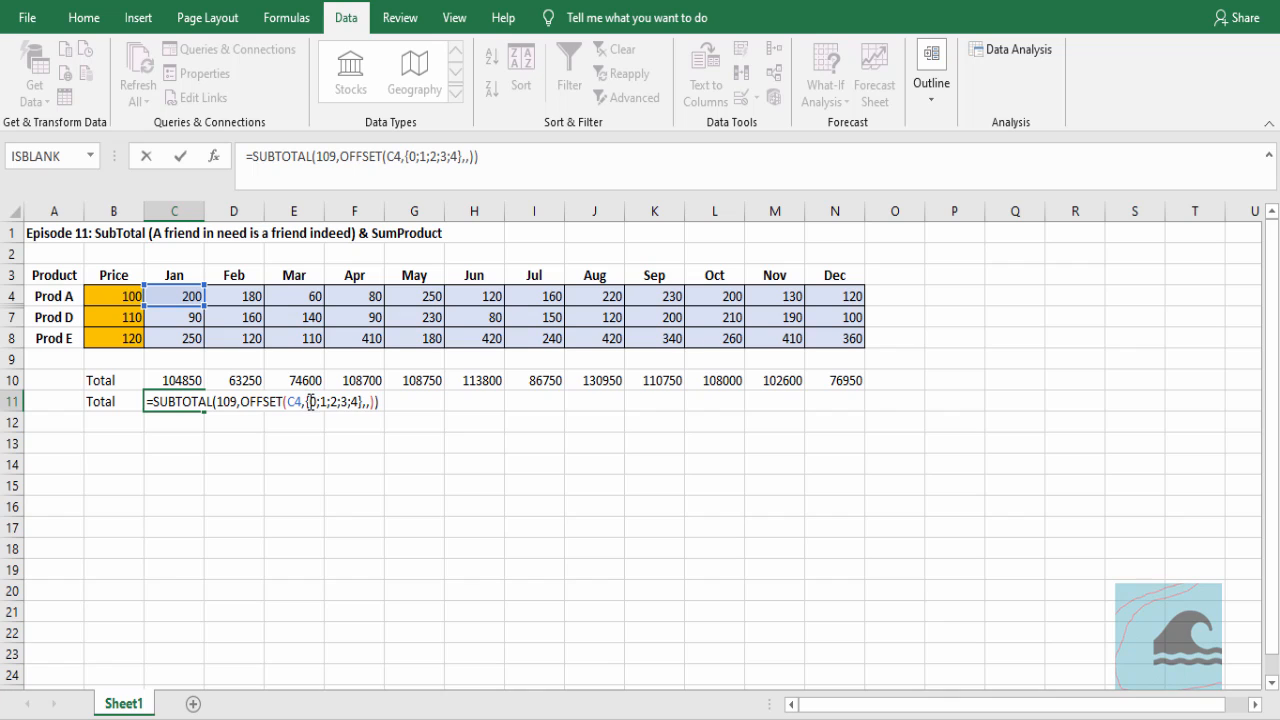
{"action": "left_click_drag", "start_coordinate": [309, 401], "coordinate": [360, 401]}
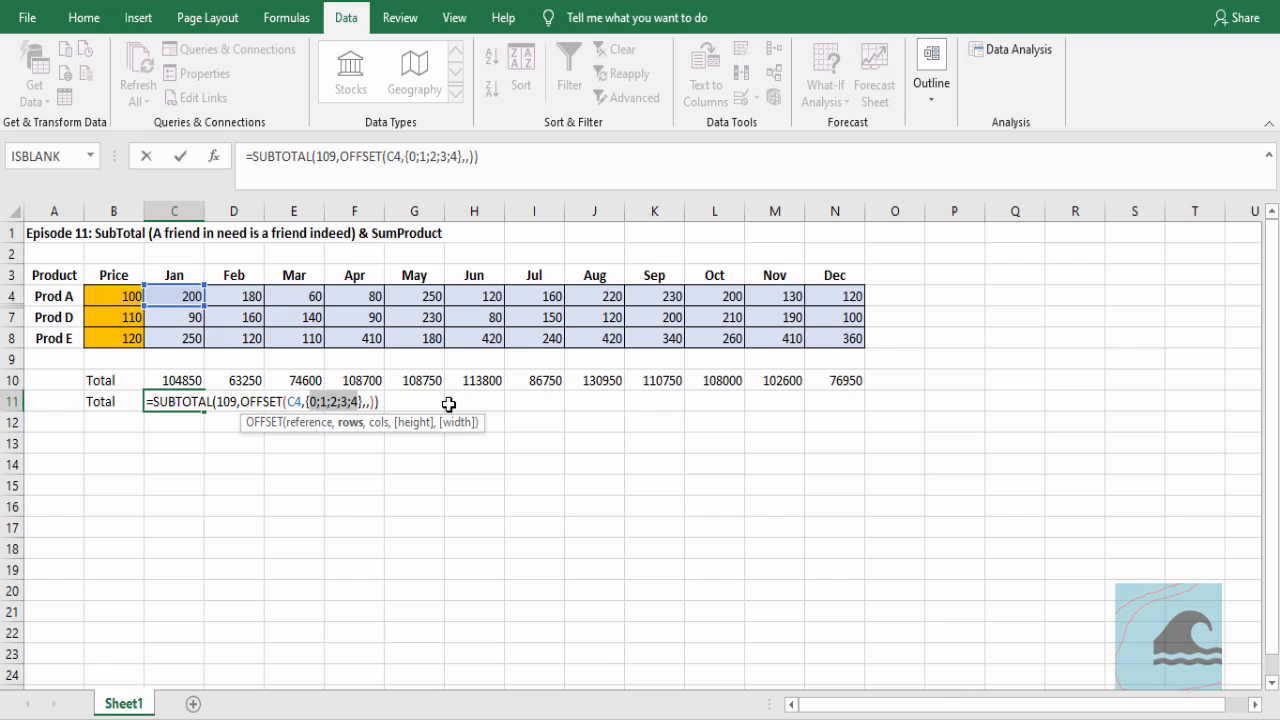
{"action": "key", "text": "ctrl+shift+Return"}
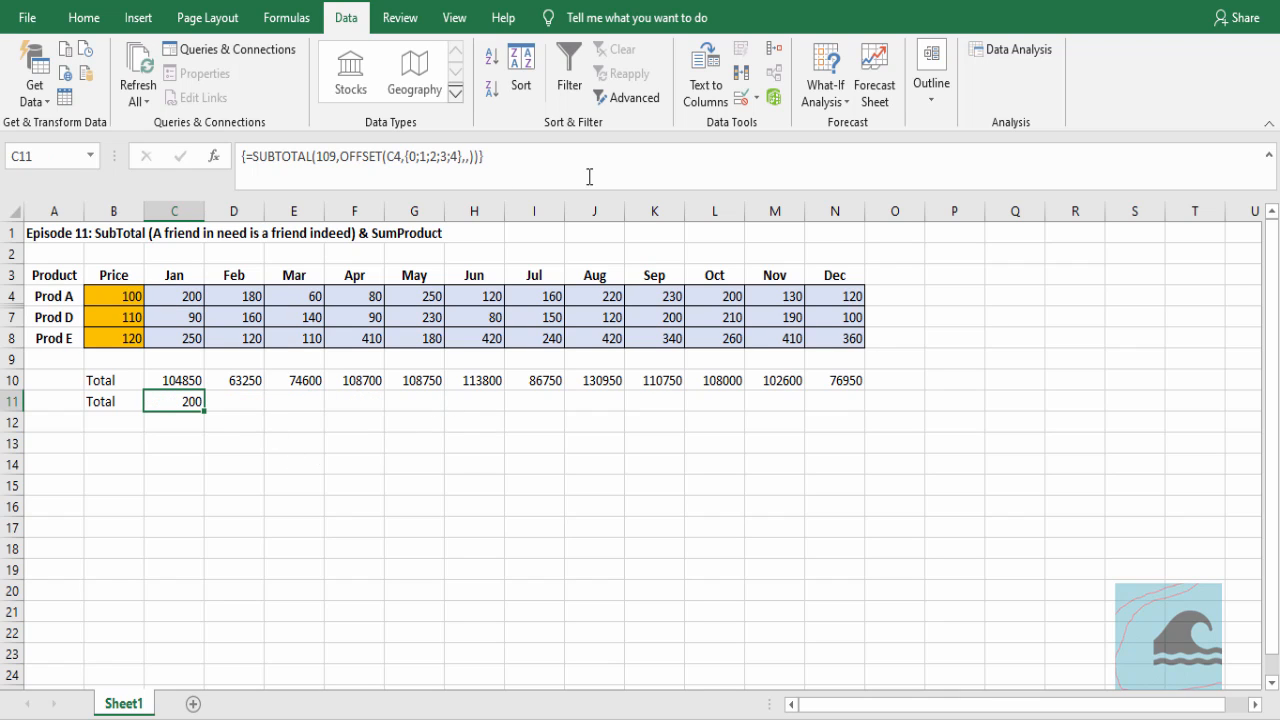
Wrap the C11 SUBTOTAL expression in SUMPRODUCT, multiply it by the prices in B4:B8, and enter it as an array formula
{"action": "left_click", "coordinate": [549, 160]}
{"action": "left_click_drag", "start_coordinate": [549, 160], "coordinate": [132, 160]}
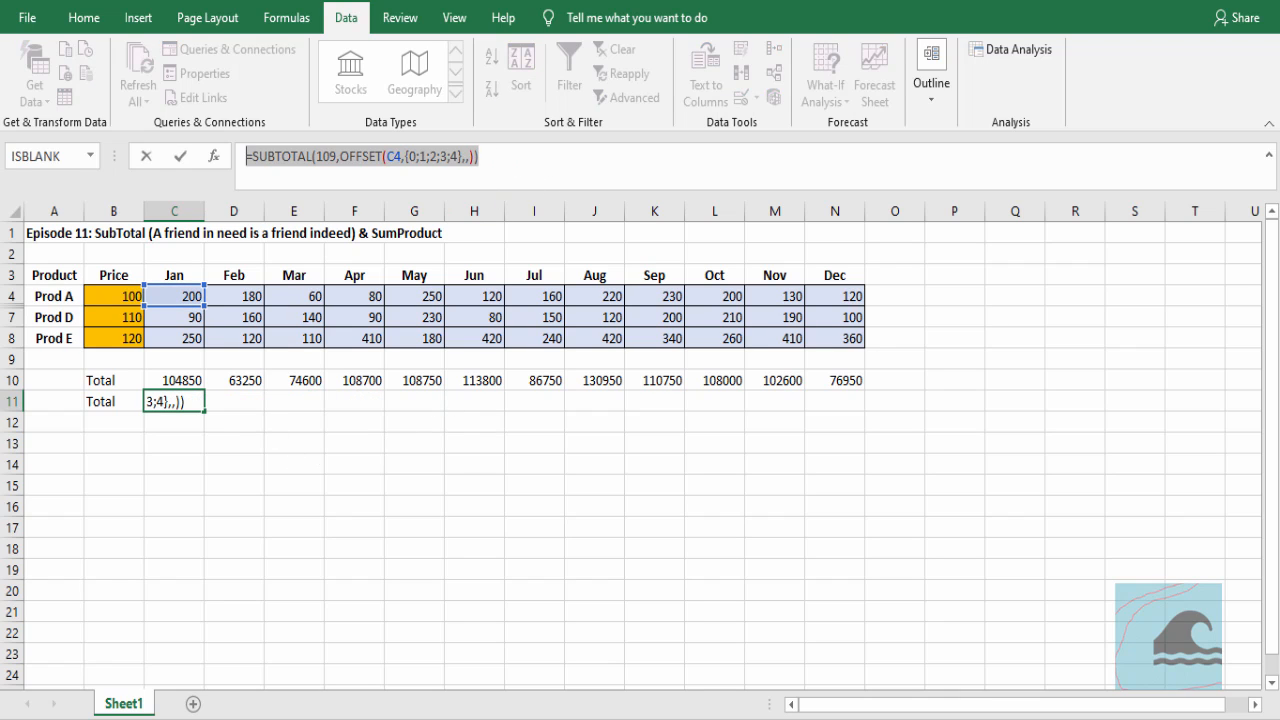
{"action": "key", "text": "shift+Right"}
{"action": "key", "text": "Left"}
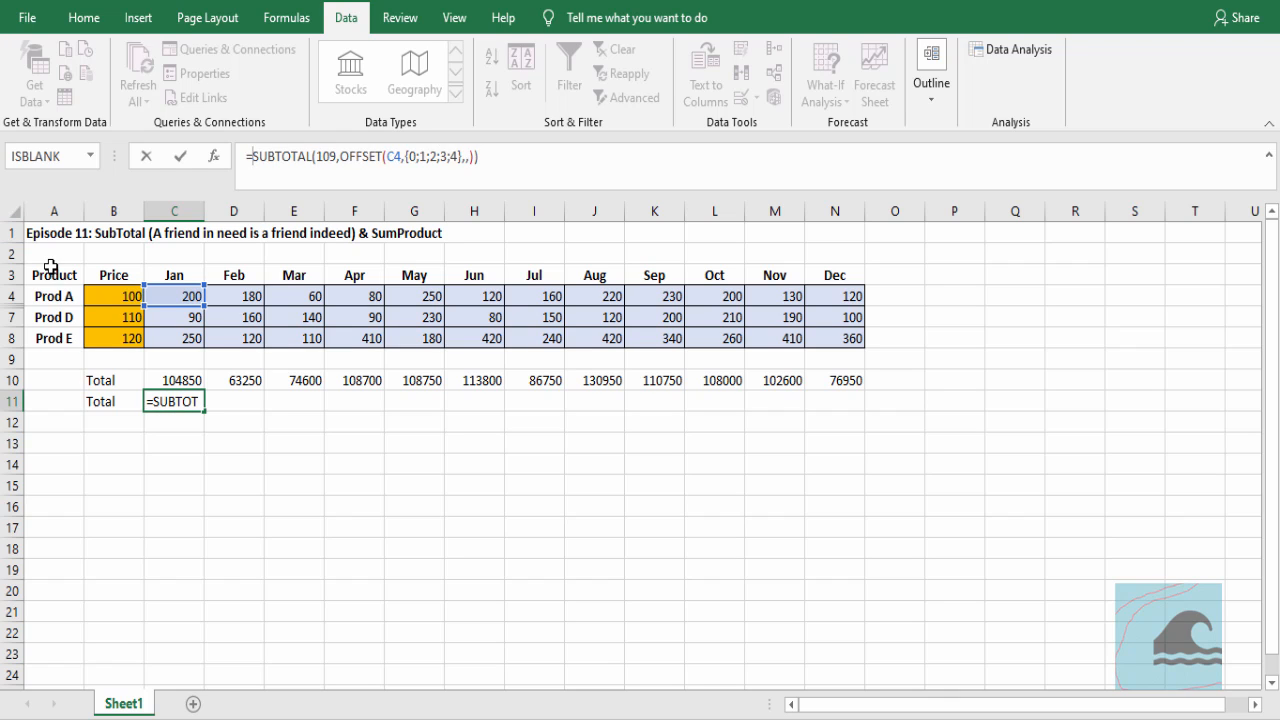
{"action": "type", "text": "SUMPRODUCT("}
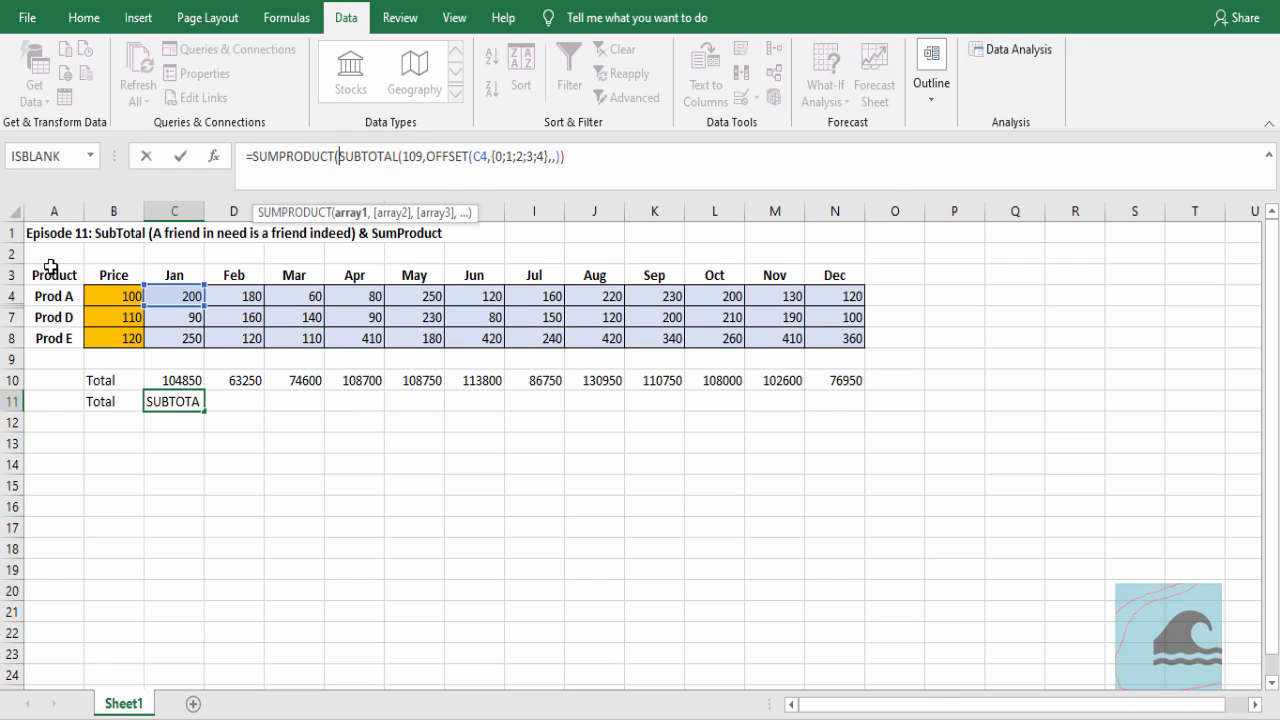
{"action": "type", "text": "("}
{"action": "key", "text": "End"}
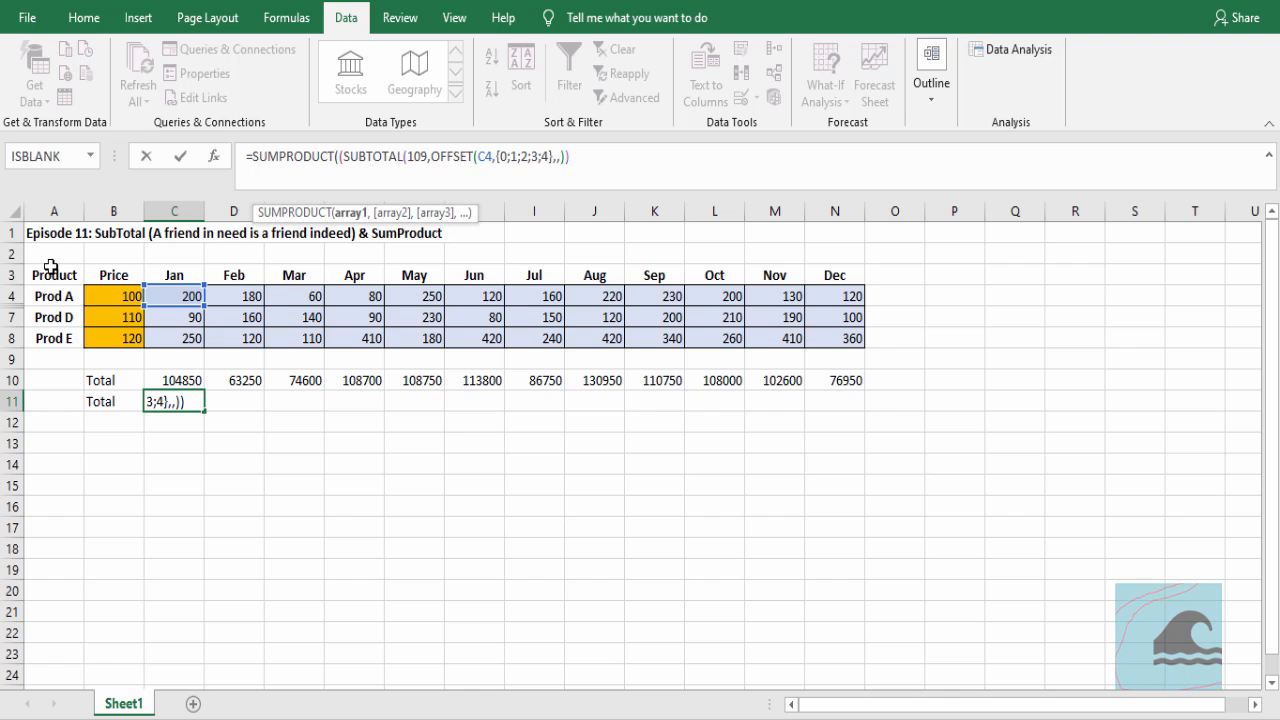
{"action": "type", "text": "))*"}
{"action": "left_click_drag", "start_coordinate": [119, 293], "coordinate": [115, 338]}
{"action": "key", "text": "ctrl+shift+Return"}
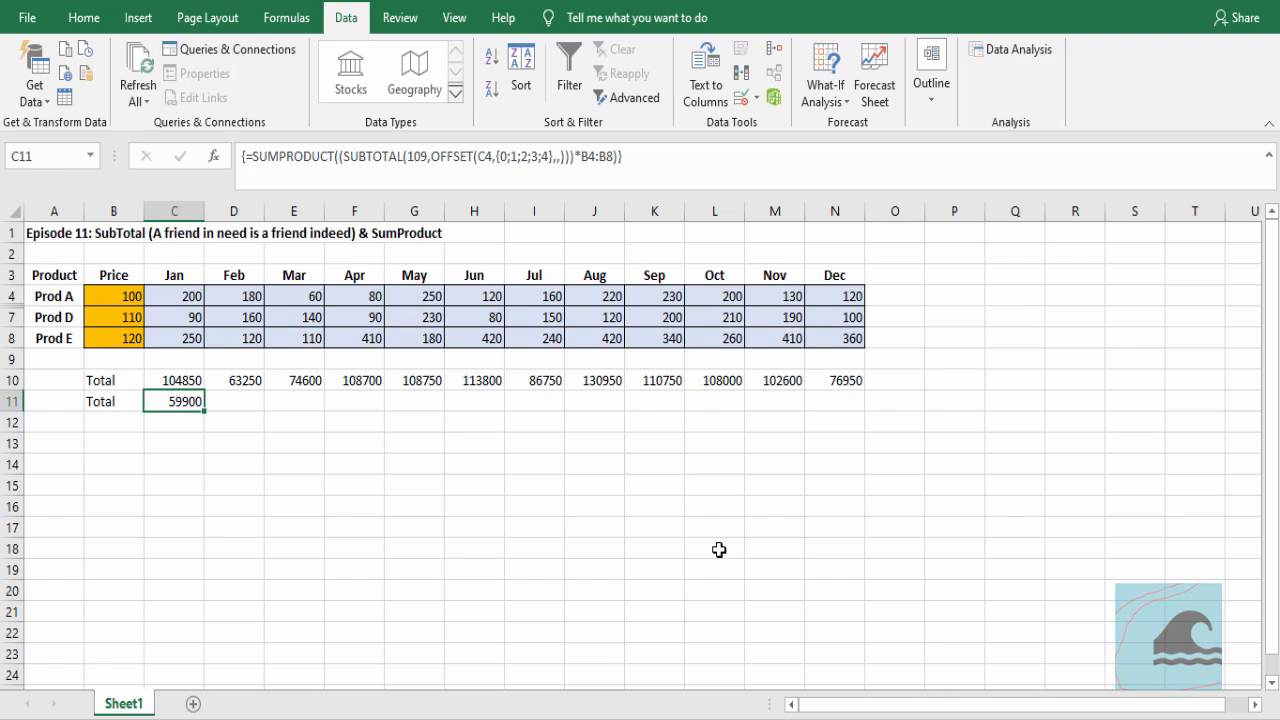
Unhide the rows between Prod A and Prod D
{"action": "left_click_drag", "start_coordinate": [14, 296], "coordinate": [100, 312]}
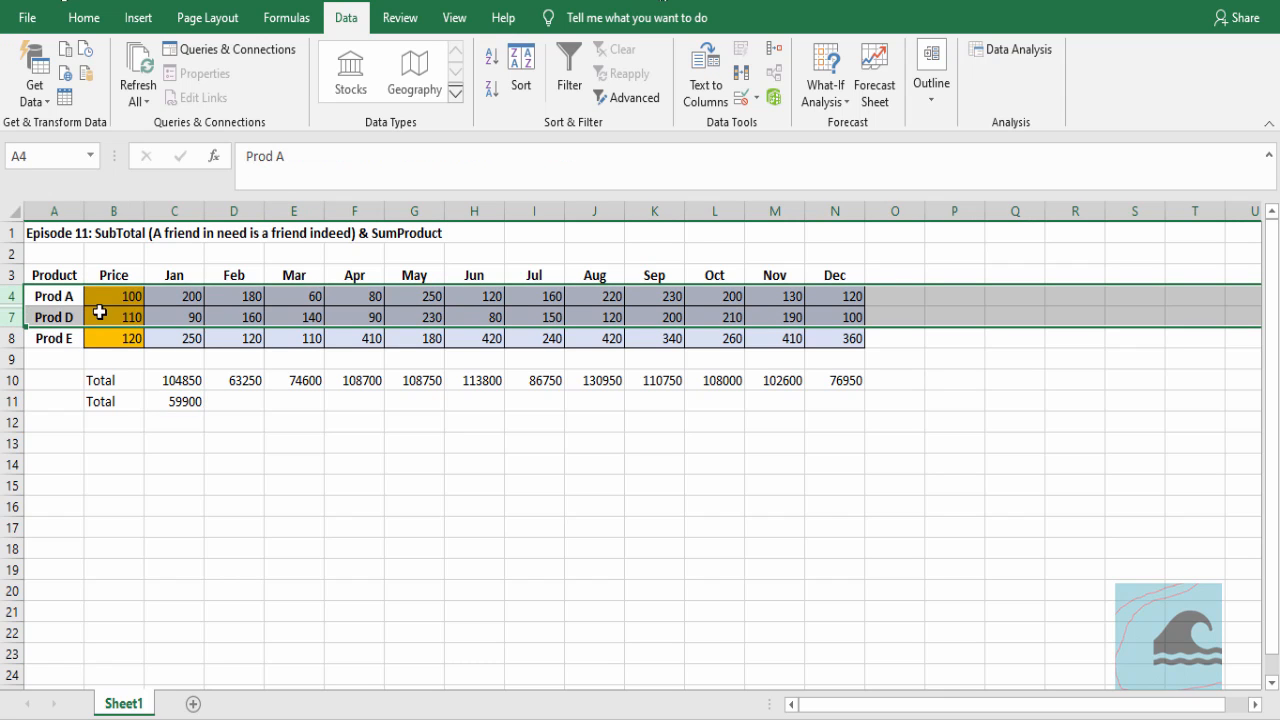
{"action": "right_click", "coordinate": [100, 312]}
{"action": "left_click", "coordinate": [165, 608]}
Hide the Prod B and Prod D rows to test how the C11 total responds
{"action": "left_click", "coordinate": [7, 317]}
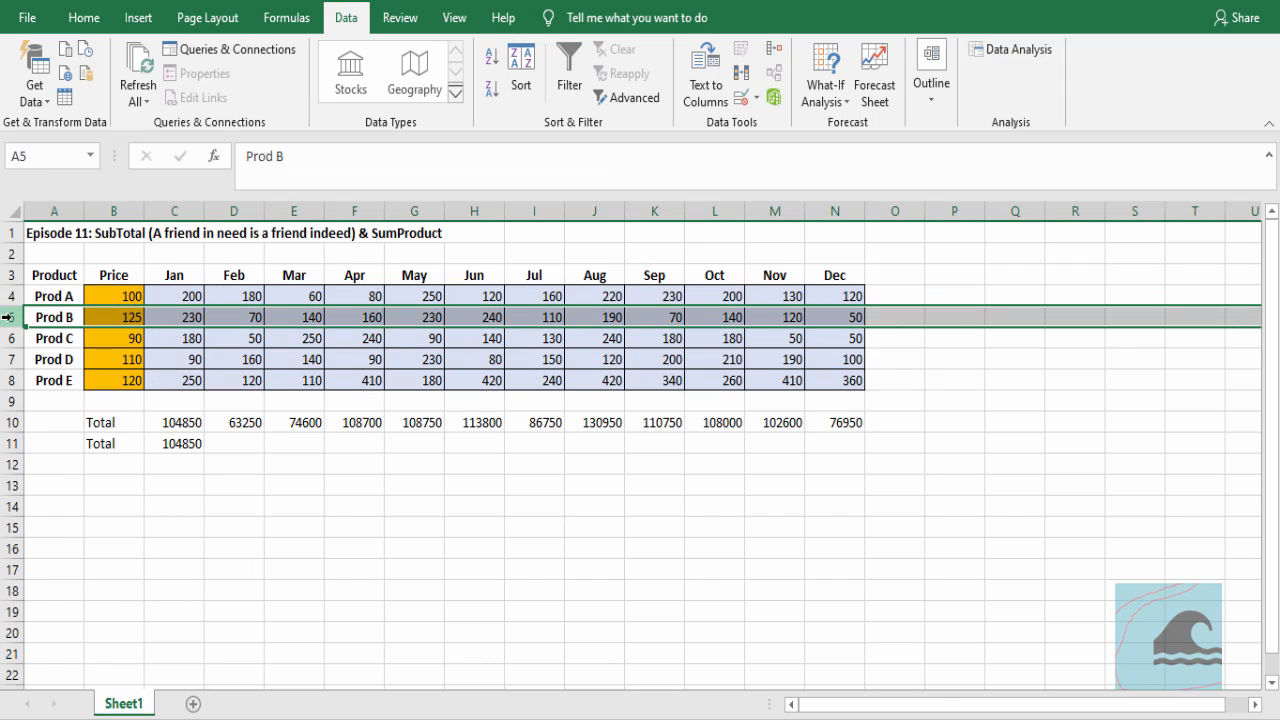
{"action": "right_click", "coordinate": [7, 317]}
{"action": "left_click", "coordinate": [65, 590]}
{"action": "left_click", "coordinate": [187, 422]}
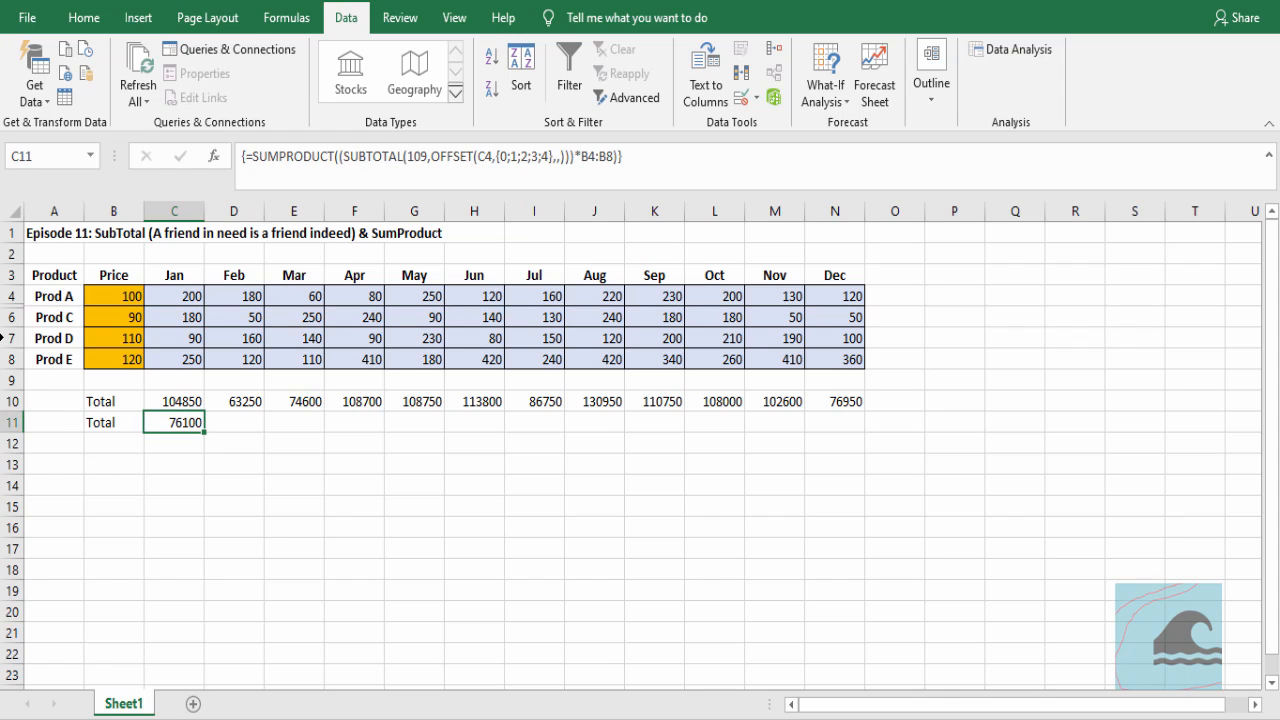
{"action": "right_click", "coordinate": [12, 338]}
{"action": "left_click", "coordinate": [94, 603]}
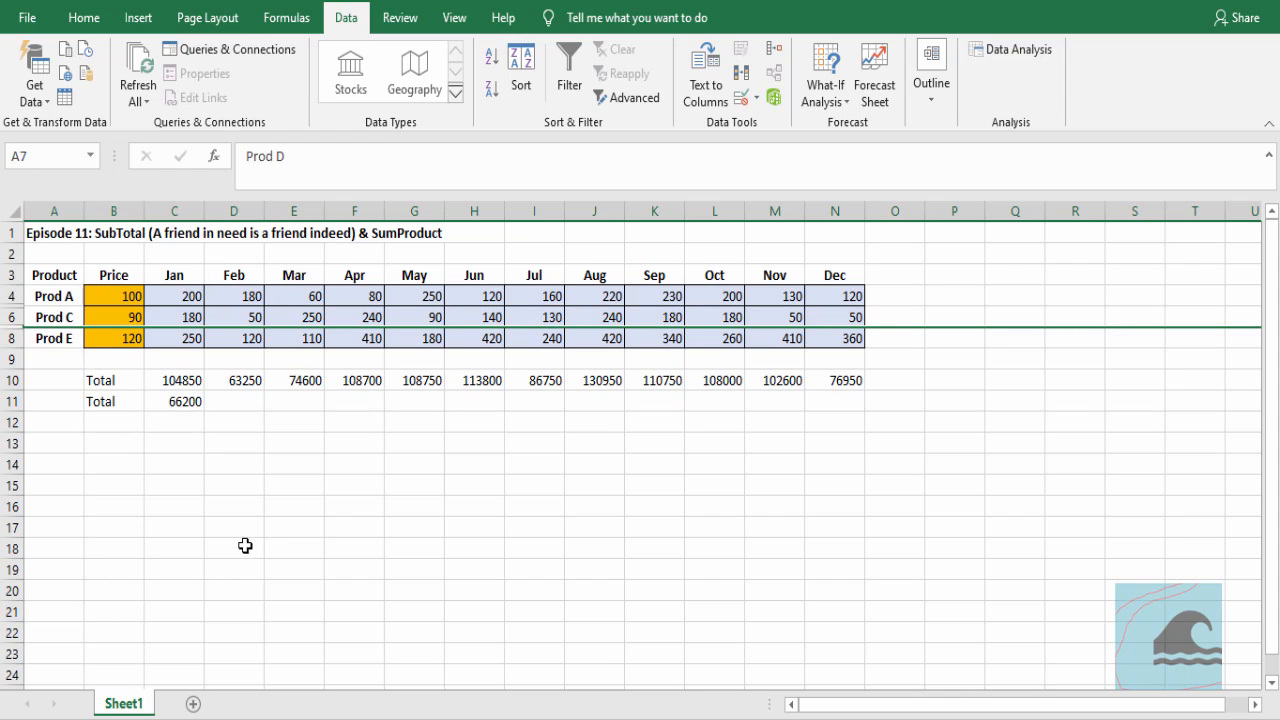
Unhide all hidden rows between Prod A and Prod E
{"action": "left_click_drag", "start_coordinate": [12, 296], "coordinate": [12, 338]}
{"action": "right_click", "coordinate": [230, 340]}
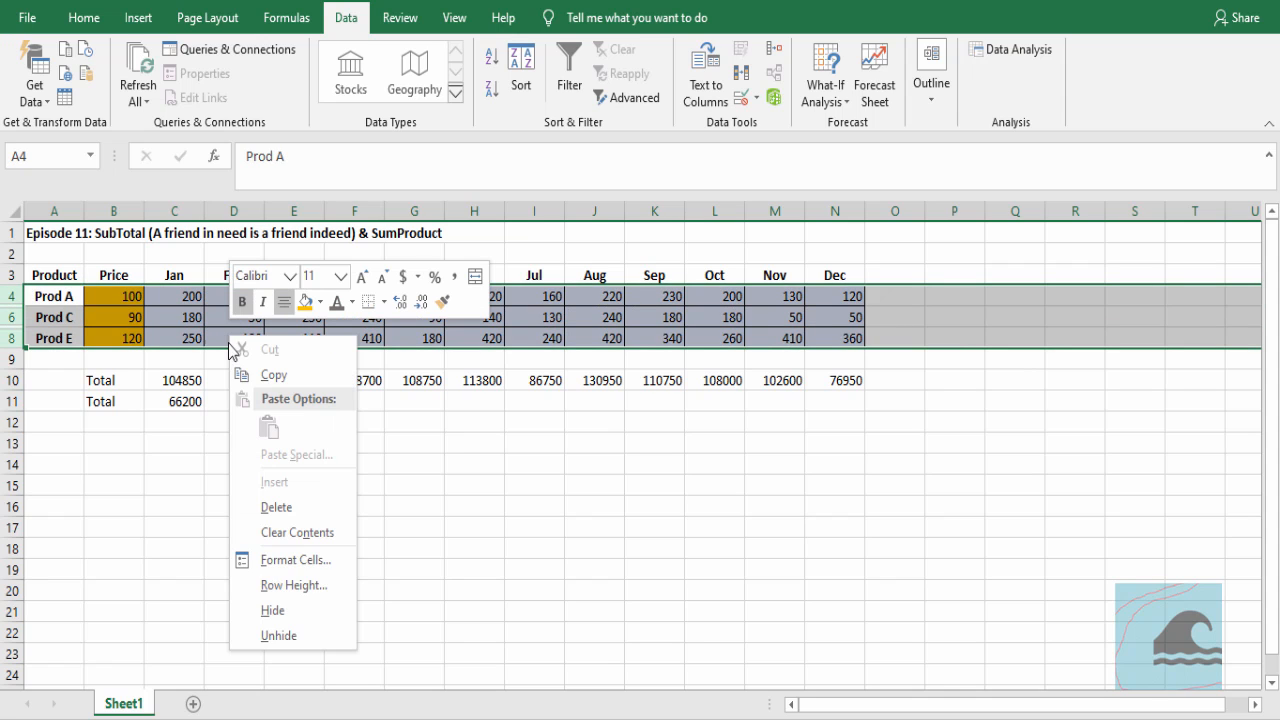
{"action": "left_click", "coordinate": [309, 636]}
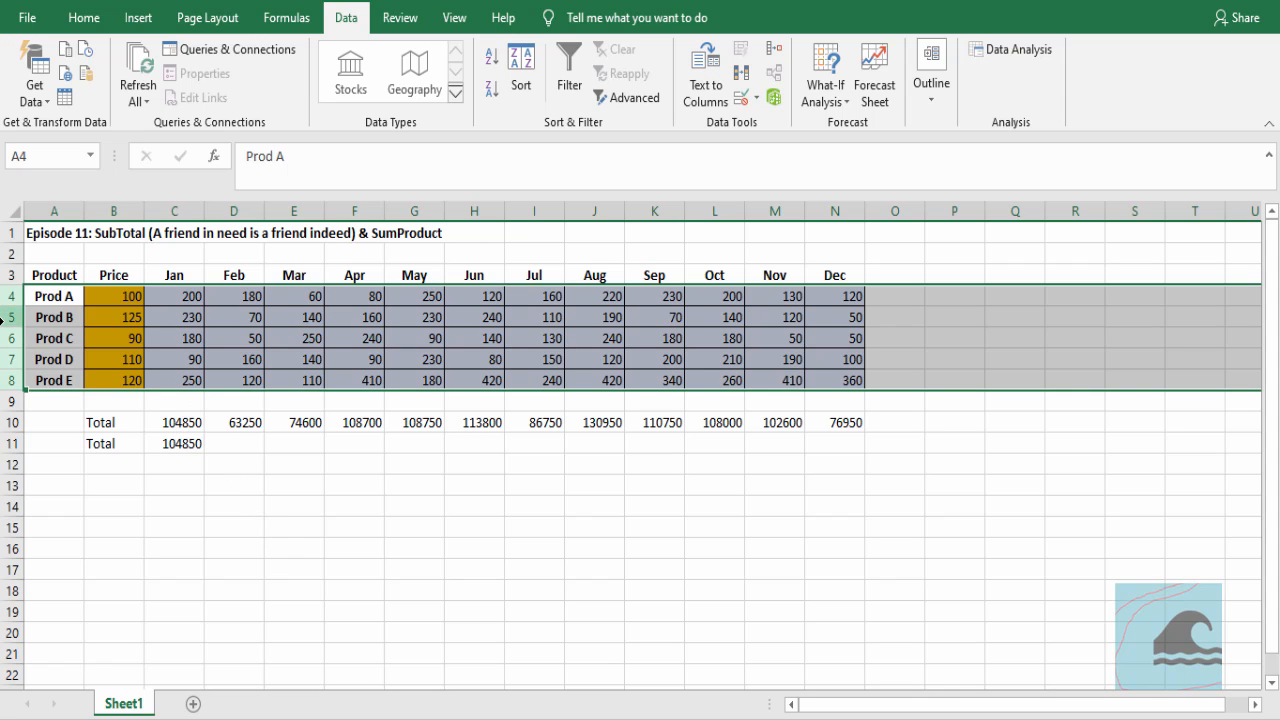
Hide the Prod B row to check the January total in C11
{"action": "left_click", "coordinate": [12, 317]}
{"action": "right_click", "coordinate": [12, 318]}
{"action": "left_click", "coordinate": [73, 603]}
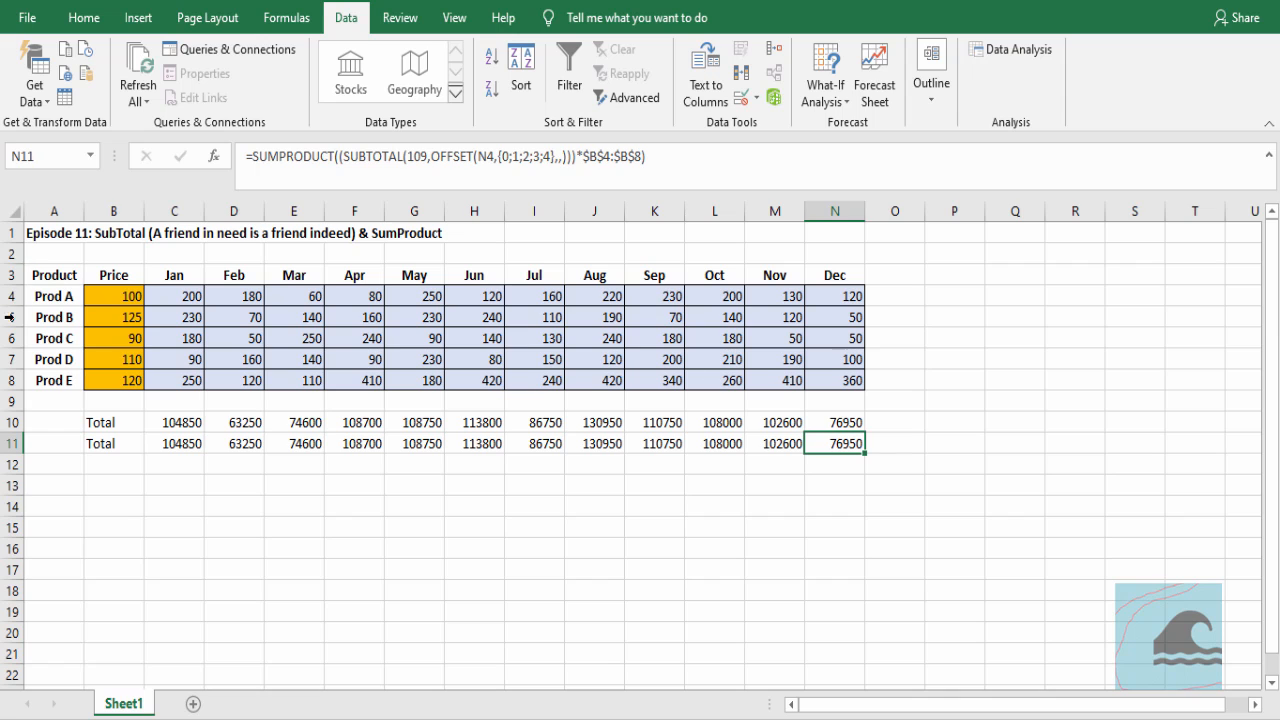
With the totals filled across all months, hide the Prod B row and compare the row 11 totals with those in row 10
{"action": "left_click", "coordinate": [12, 317]}
{"action": "right_click", "coordinate": [12, 317]}
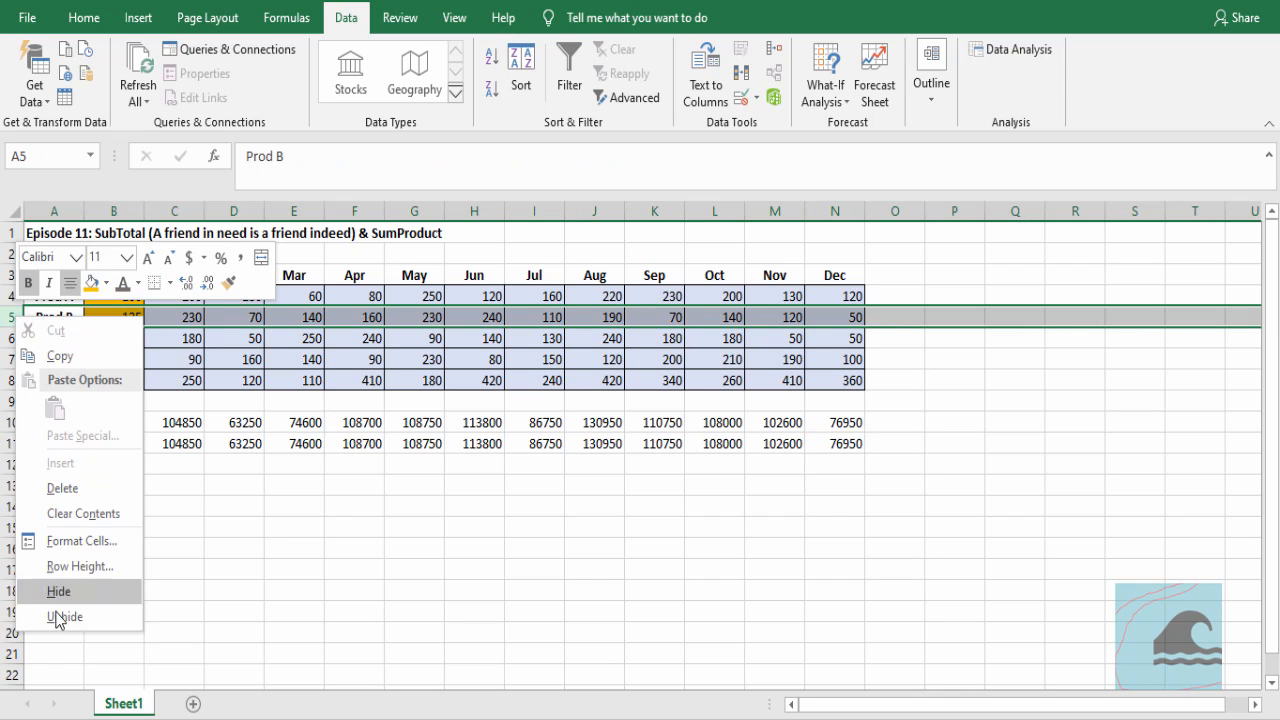
{"action": "left_click", "coordinate": [66, 591]}
{"action": "left_click", "coordinate": [200, 422]}
{"action": "left_click_drag", "start_coordinate": [204, 422], "coordinate": [815, 424]}
{"action": "left_click_drag", "start_coordinate": [195, 401], "coordinate": [875, 401]}
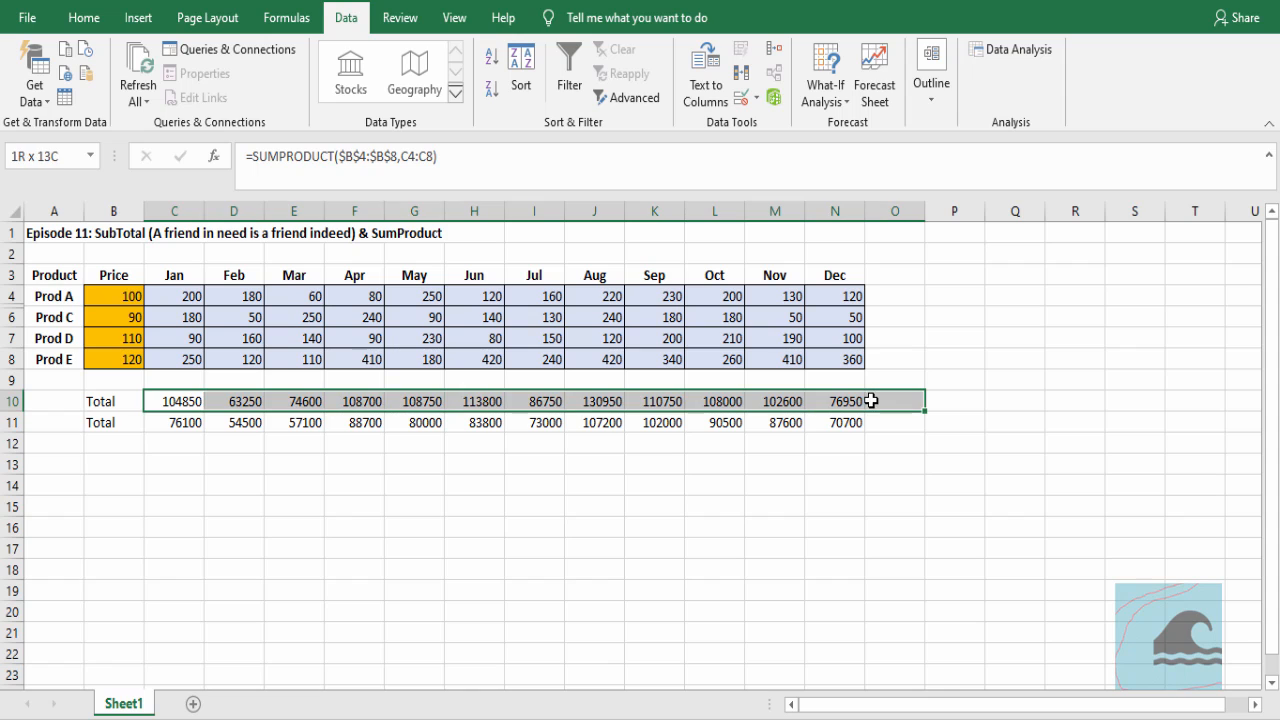
{"action": "left_click", "coordinate": [161, 416]}
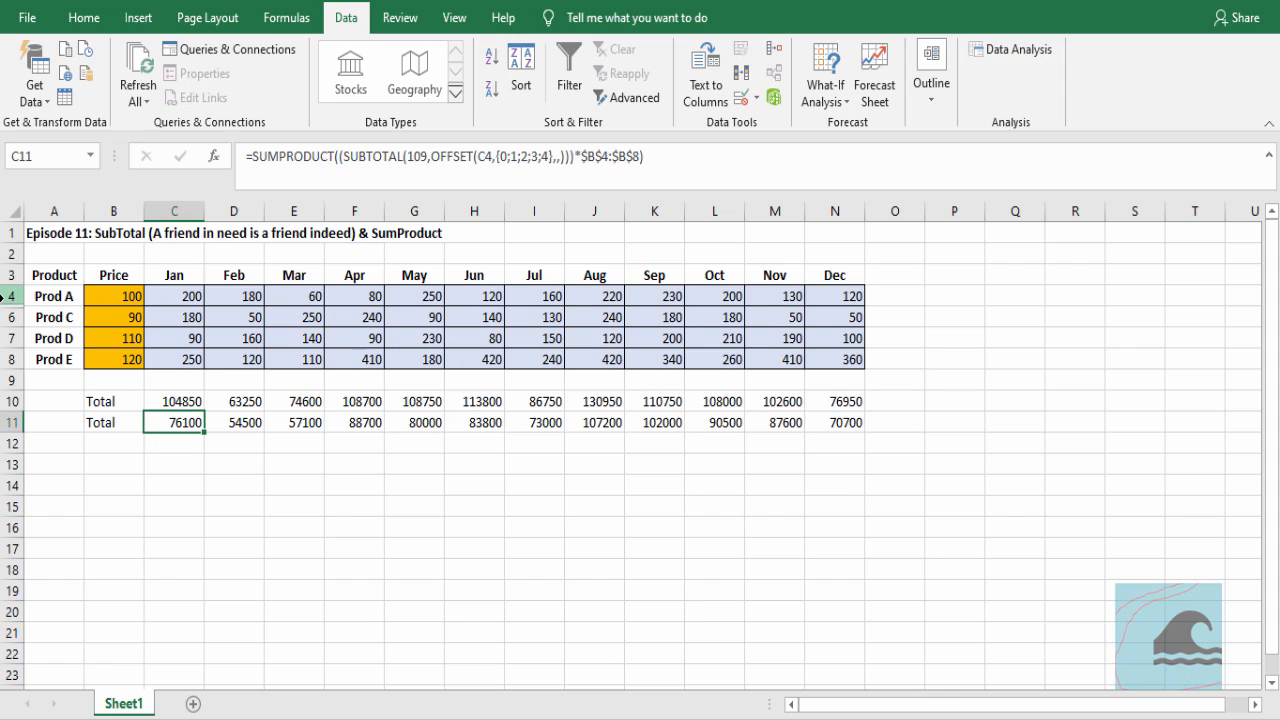
Unhide the Prod B row between Prod A and Prod C
{"action": "left_click_drag", "start_coordinate": [12, 296], "coordinate": [10, 316]}
{"action": "right_click", "coordinate": [10, 316]}
{"action": "left_click", "coordinate": [58, 616]}
{"action": "left_click", "coordinate": [351, 512]}
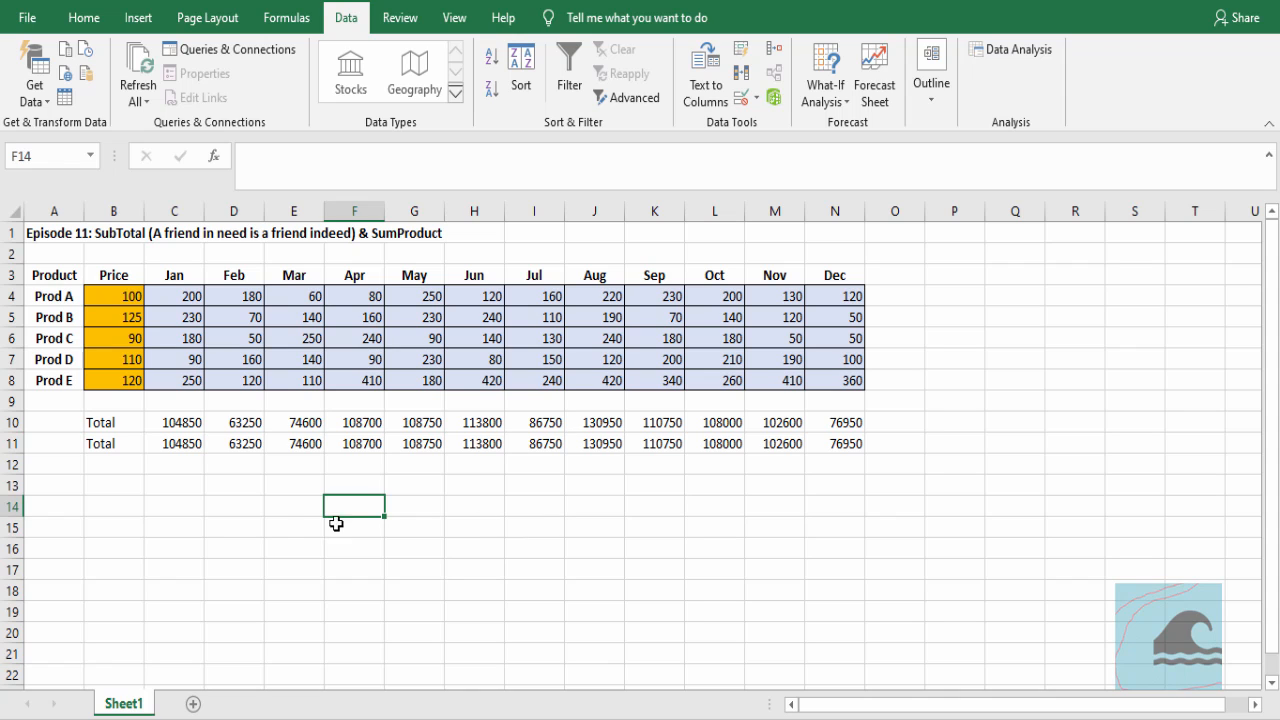
Open the SUMPRODUCT formula in C11 to review its SUBTOTAL and OFFSET arguments
{"action": "double_click", "coordinate": [194, 443]}
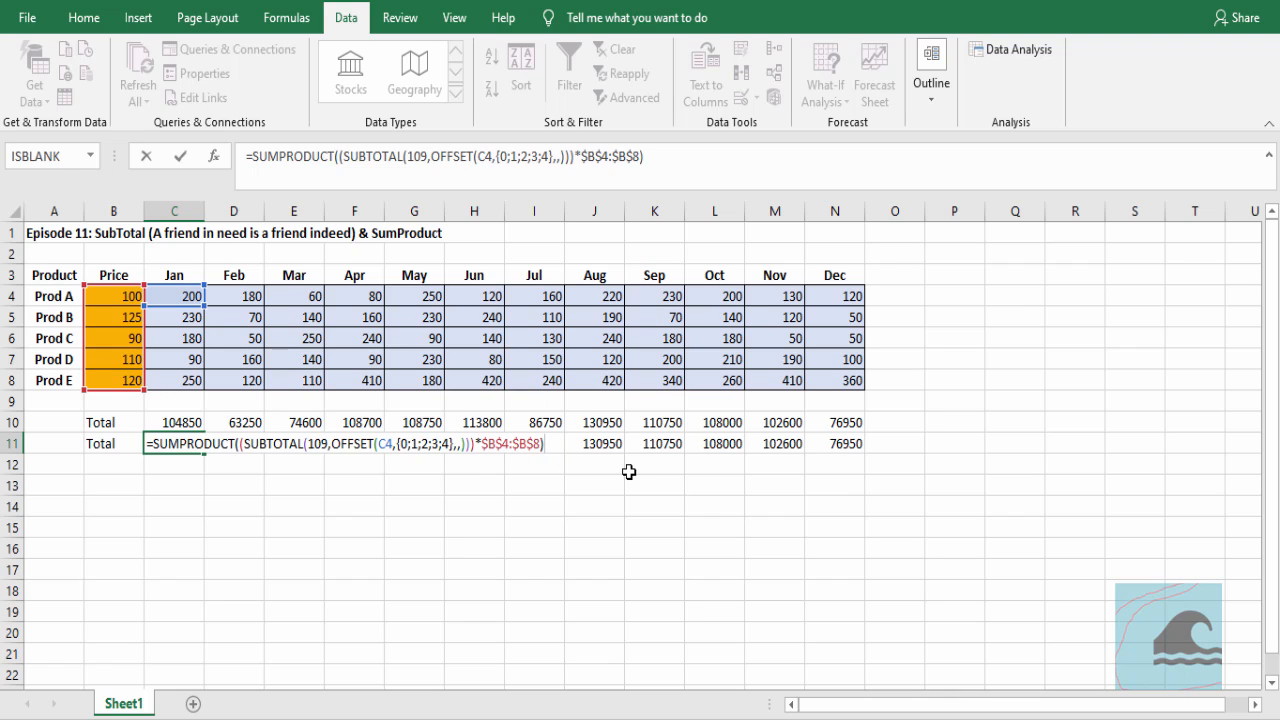
{"action": "key", "text": "Escape"}
{"action": "key", "text": "F2"}
{"action": "left_click", "coordinate": [301, 502]}
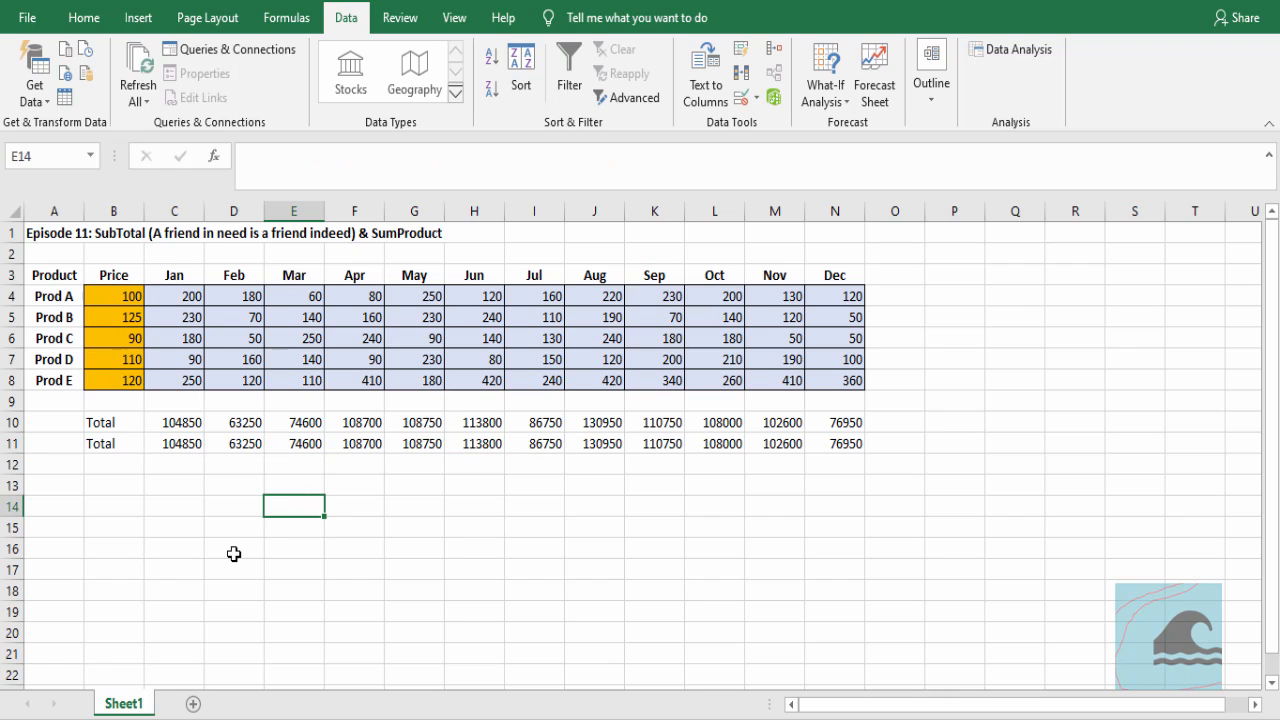
{"action": "type", "text": "=sub"}
{"action": "key", "text": "Down"}
{"action": "key", "text": "Tab"}
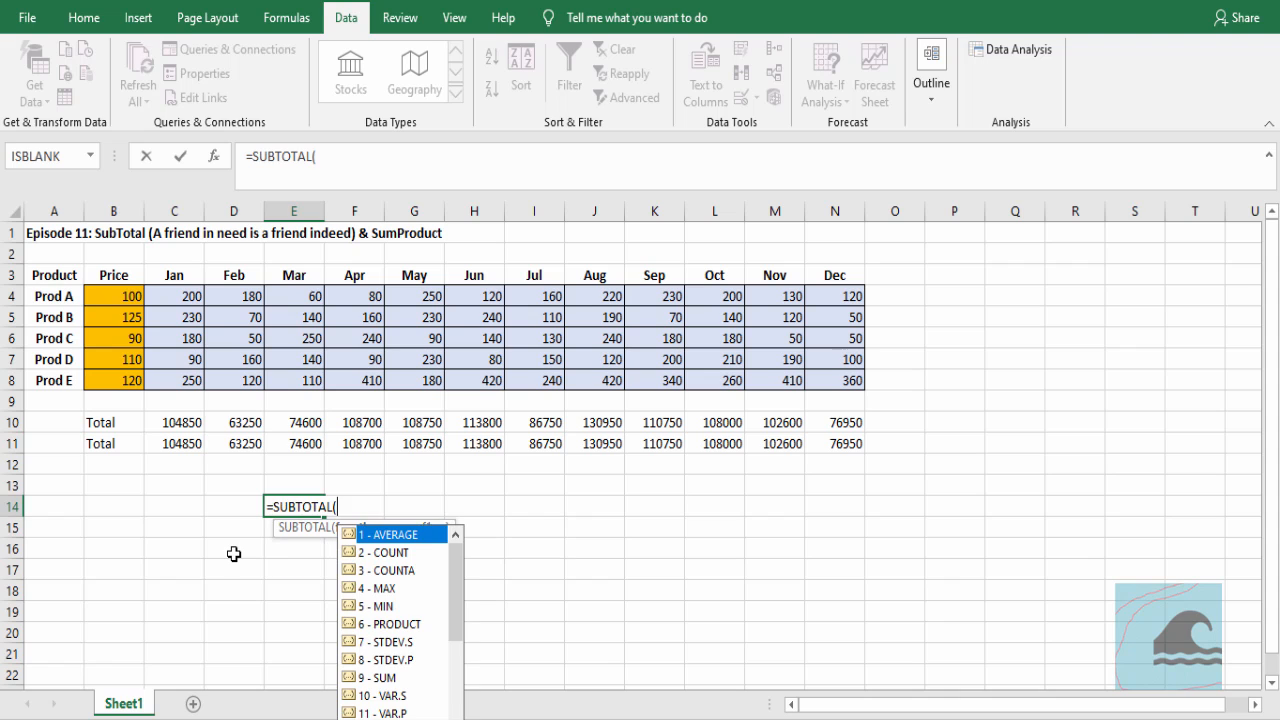
{"action": "left_click_drag", "start_coordinate": [458, 587], "coordinate": [458, 680]}
{"action": "double_click", "coordinate": [402, 692]}
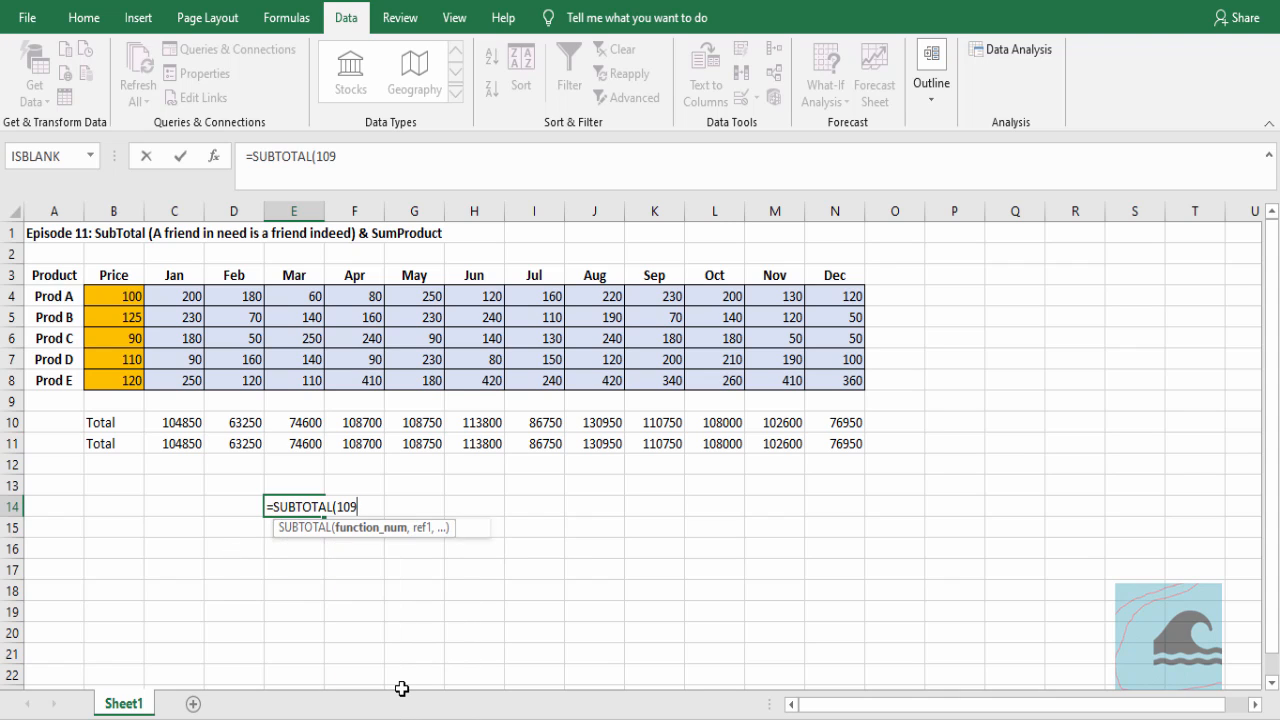
{"action": "type", "text": ","}
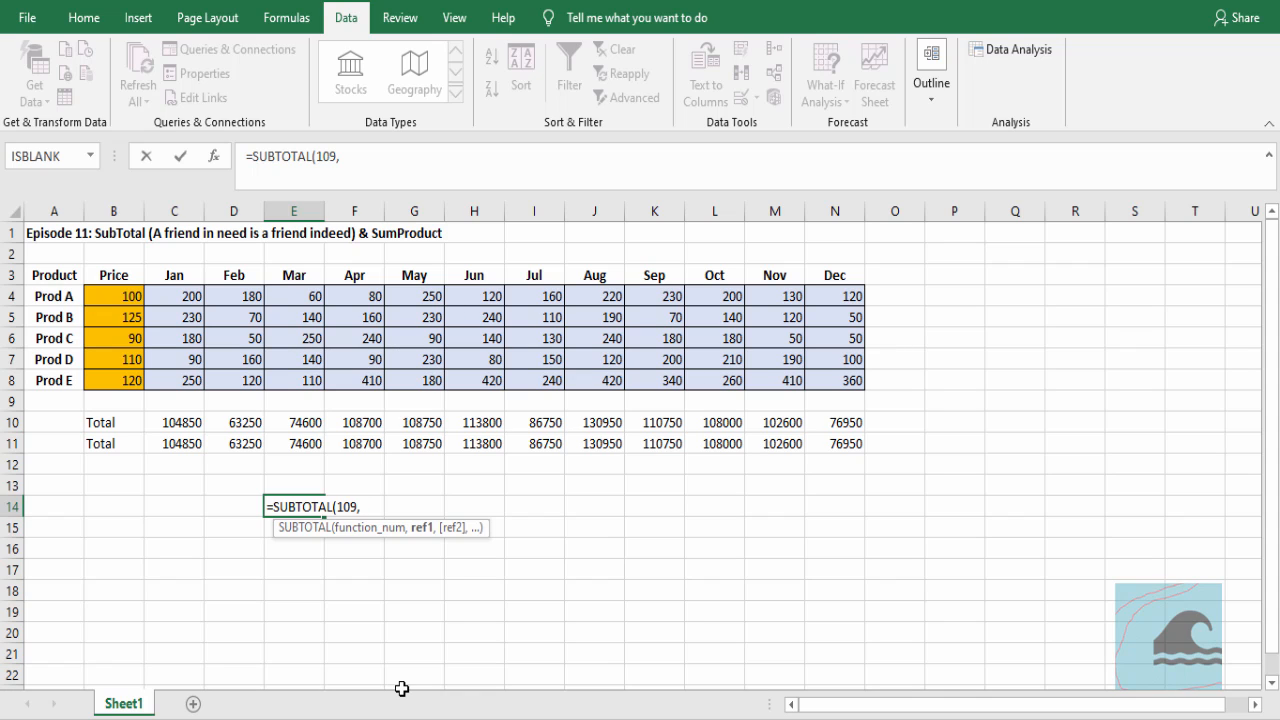
{"action": "key", "text": "Escape"}
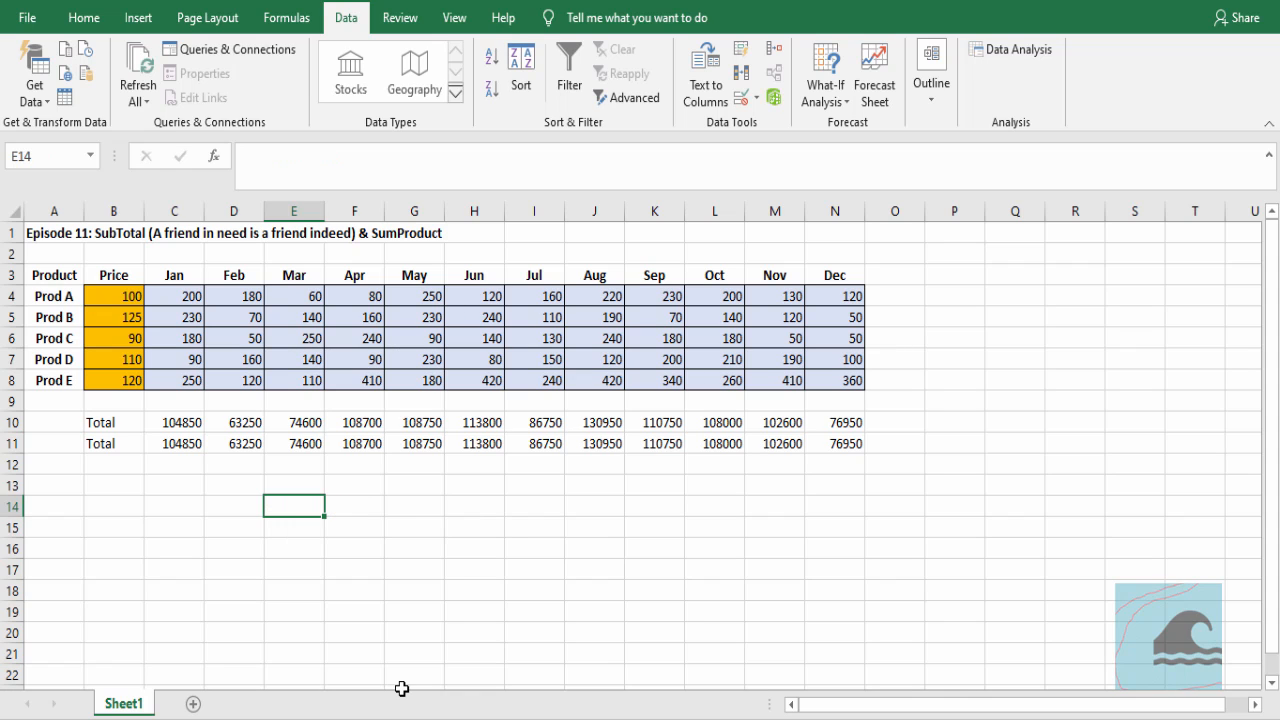
{"action": "key", "text": "Left"}
{"action": "key", "text": "Left"}
{"action": "key", "text": "Up"}
{"action": "key", "text": "Up"}
{"action": "key", "text": "Up"}
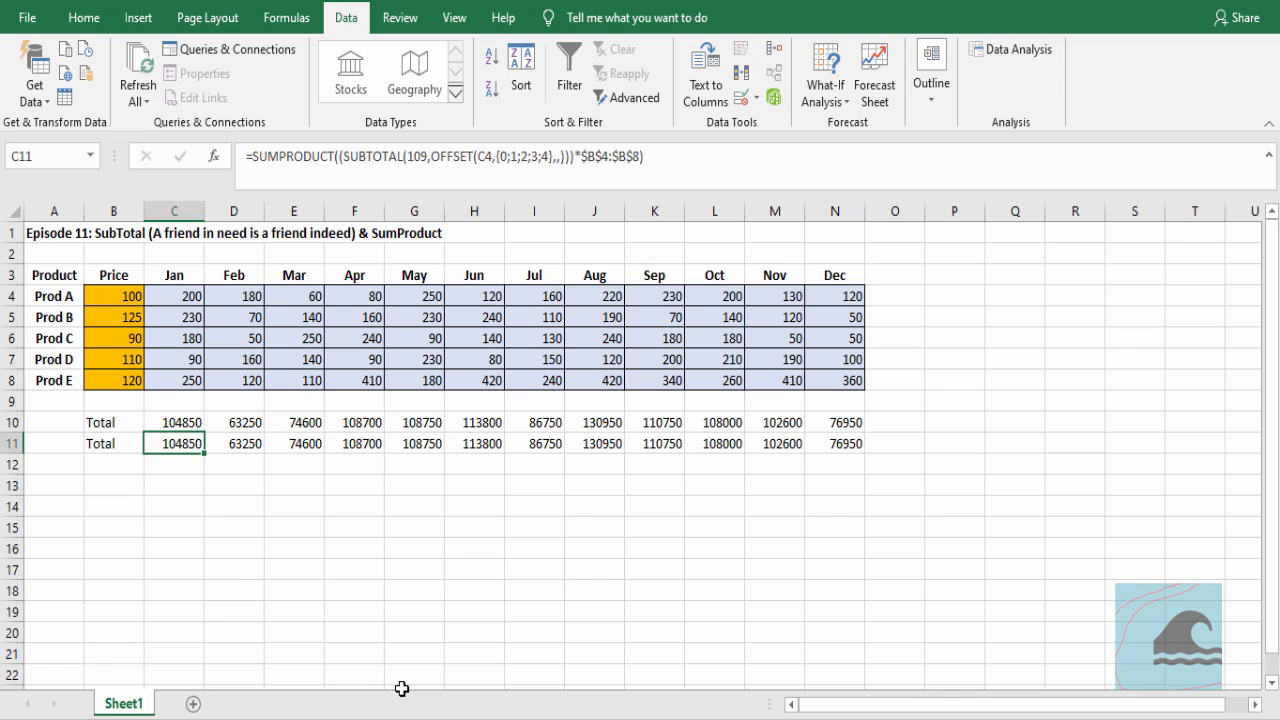
{"action": "key", "text": "Down"}
{"action": "key", "text": "Up"}
{"action": "key", "text": "Down"}
{"action": "key", "text": "Up"}
{"action": "key", "text": "Down"}
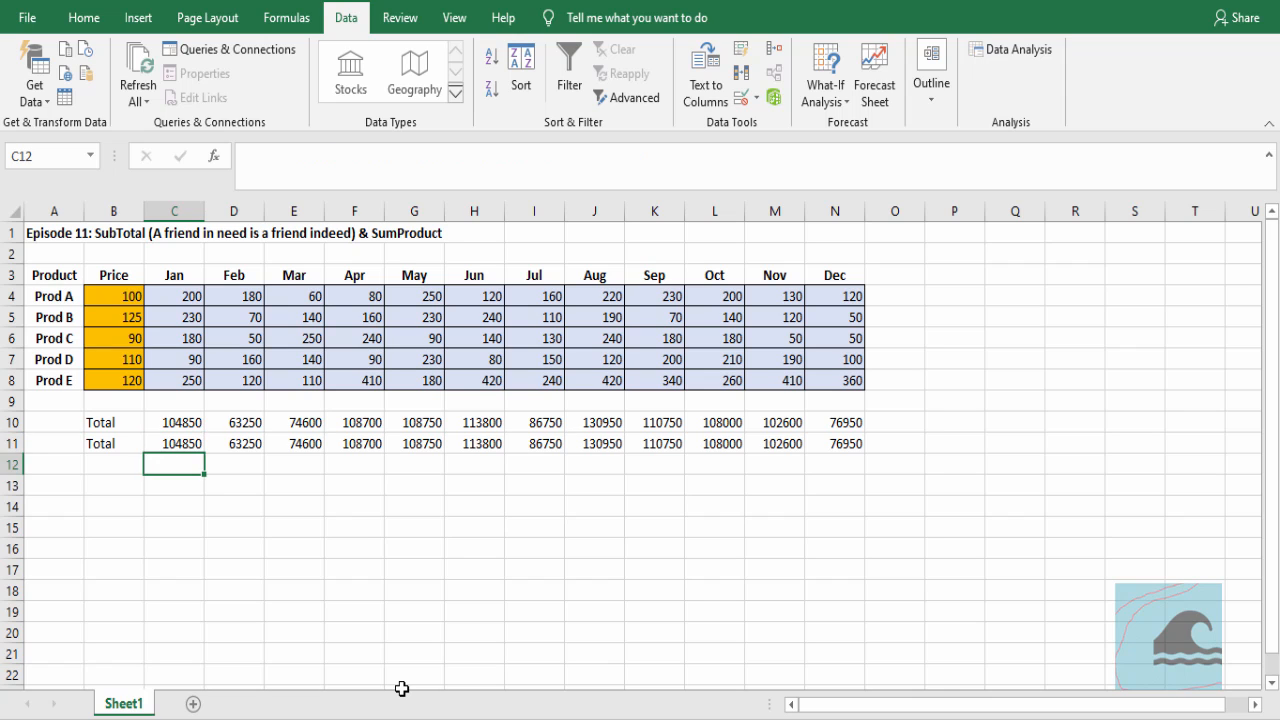
Start an OFFSET formula in C13 with C4 as its reference
{"action": "key", "text": "Down"}
{"action": "type", "text": "="}
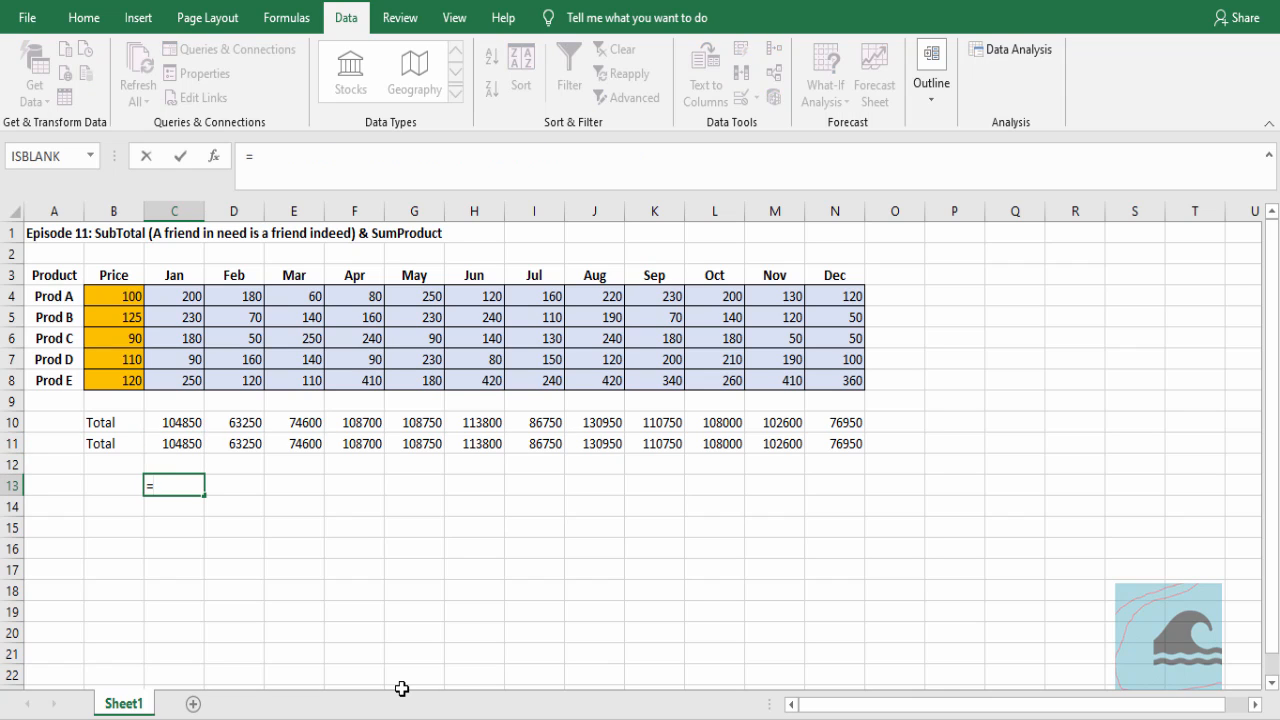
{"action": "type", "text": "off"}
{"action": "key", "text": "Tab"}
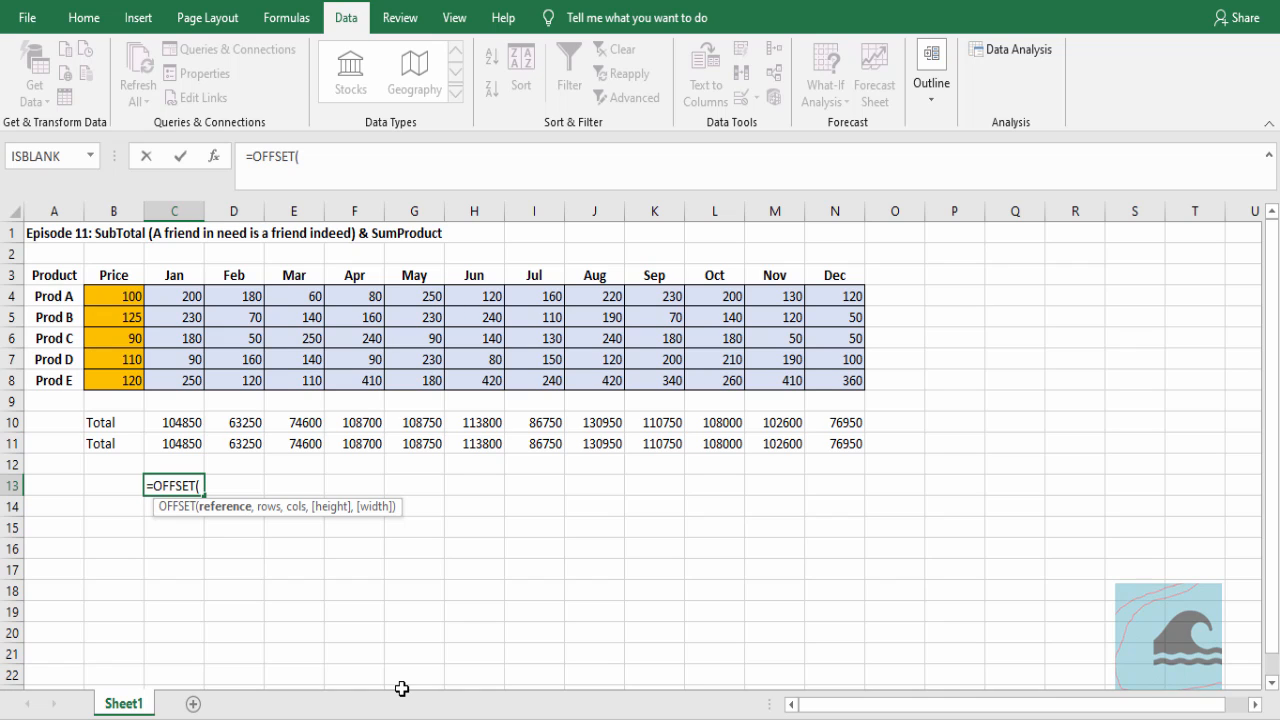
{"action": "left_click", "coordinate": [184, 294]}
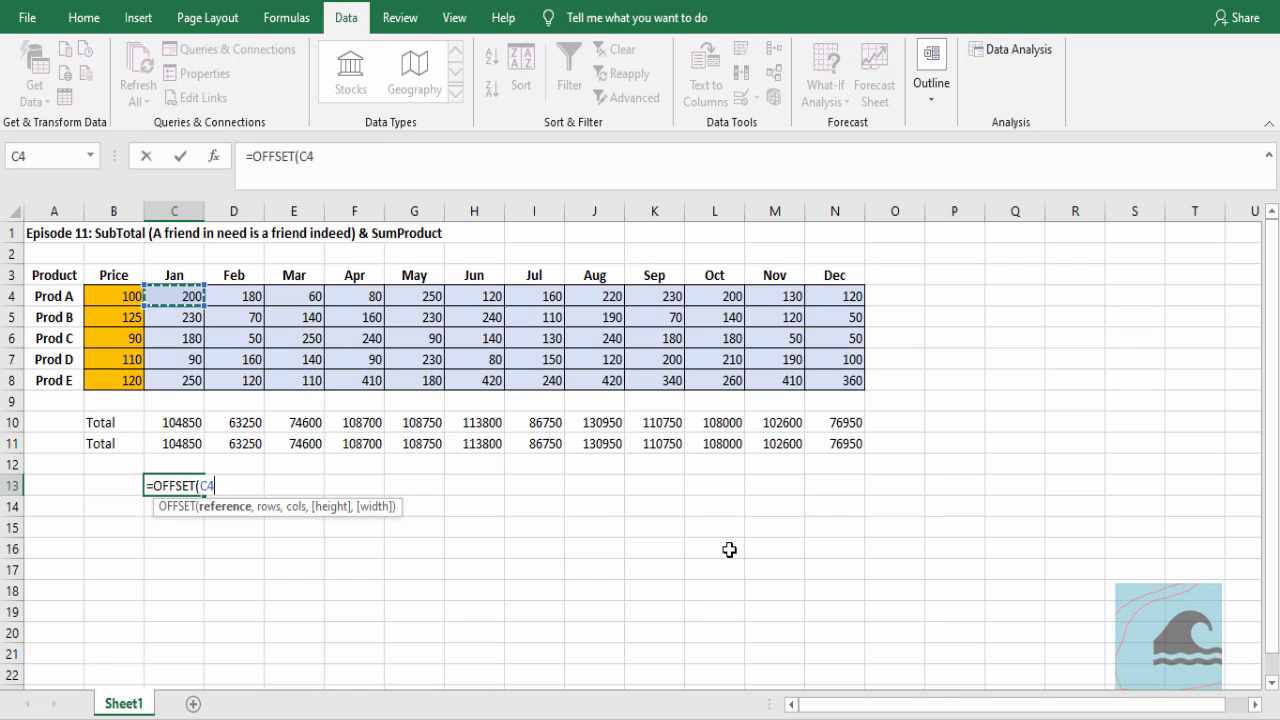
{"action": "type", "text": ","}
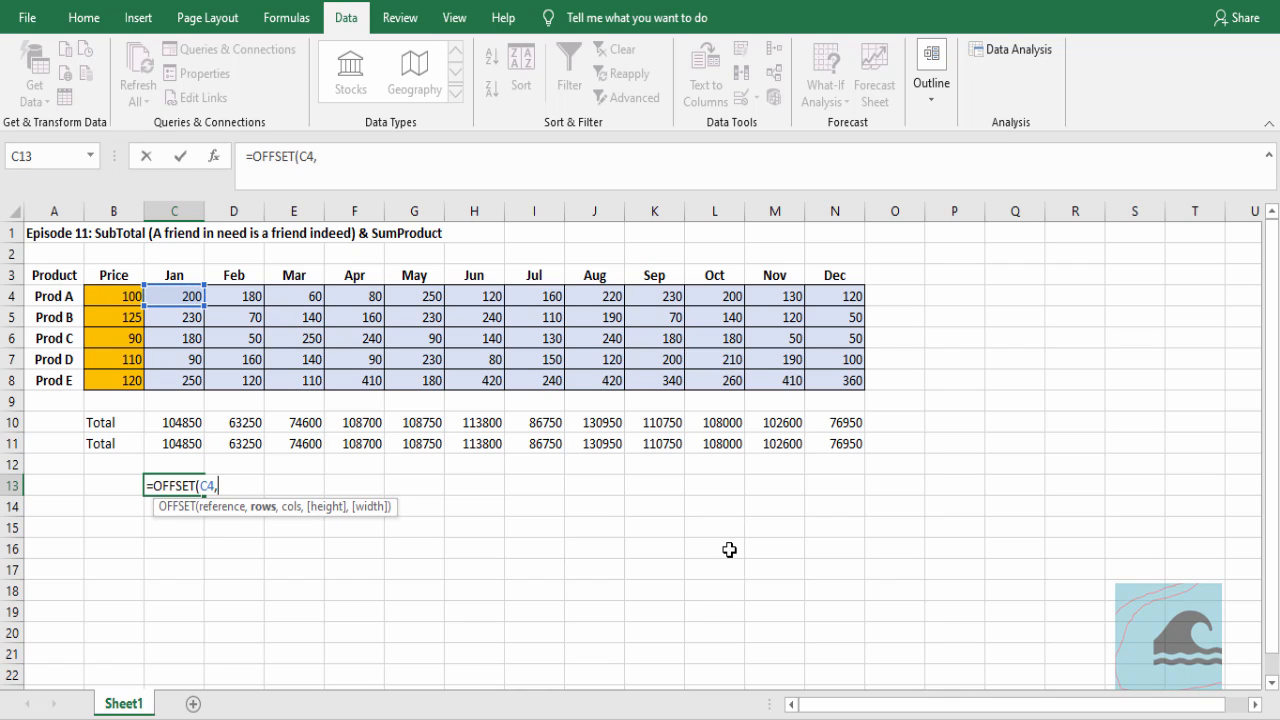
{"action": "type", "text": "{}"}
Give the OFFSET formula's rows argument the array constant {0;1;2;3;4}
{"action": "key", "text": "Left"}
{"action": "type", "text": "0"}
{"action": "type", "text": ";"}
{"action": "type", "text": "1"}
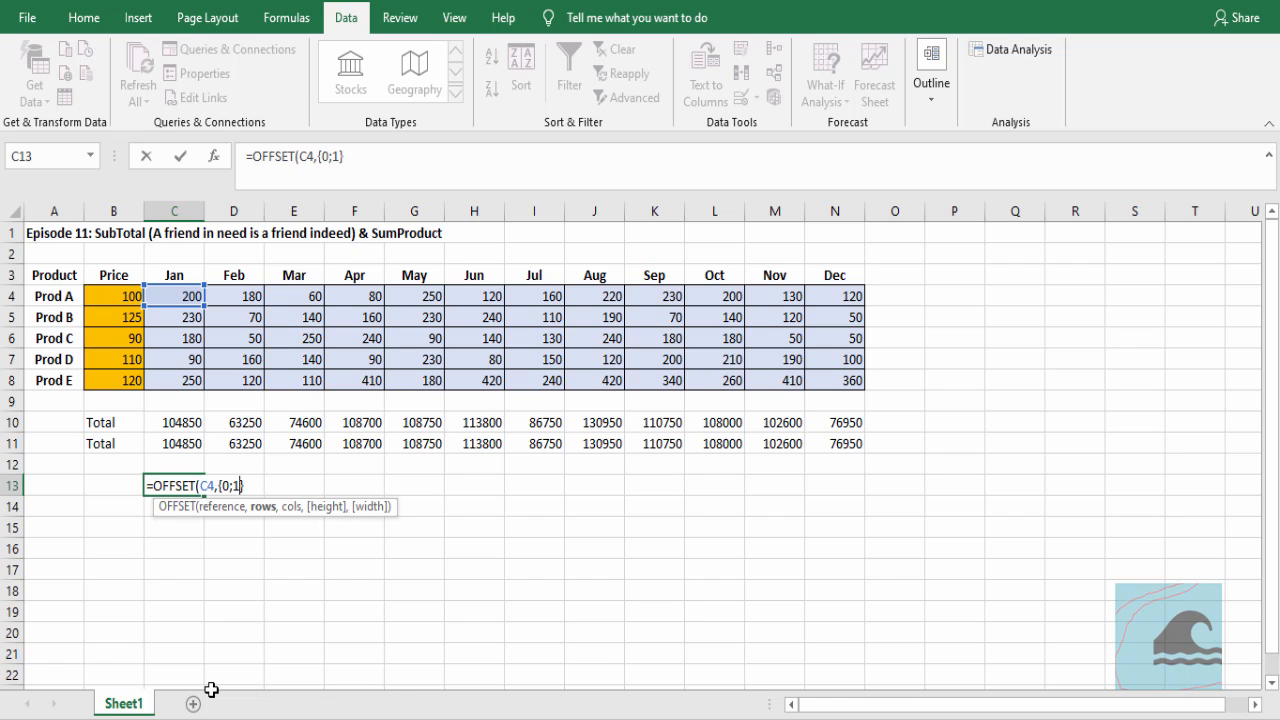
{"action": "type", "text": ",2,"}
{"action": "key", "text": "BackSpace"}
{"action": "key", "text": "BackSpace"}
{"action": "key", "text": "BackSpace"}
{"action": "type", "text": ";2;3;4}"}
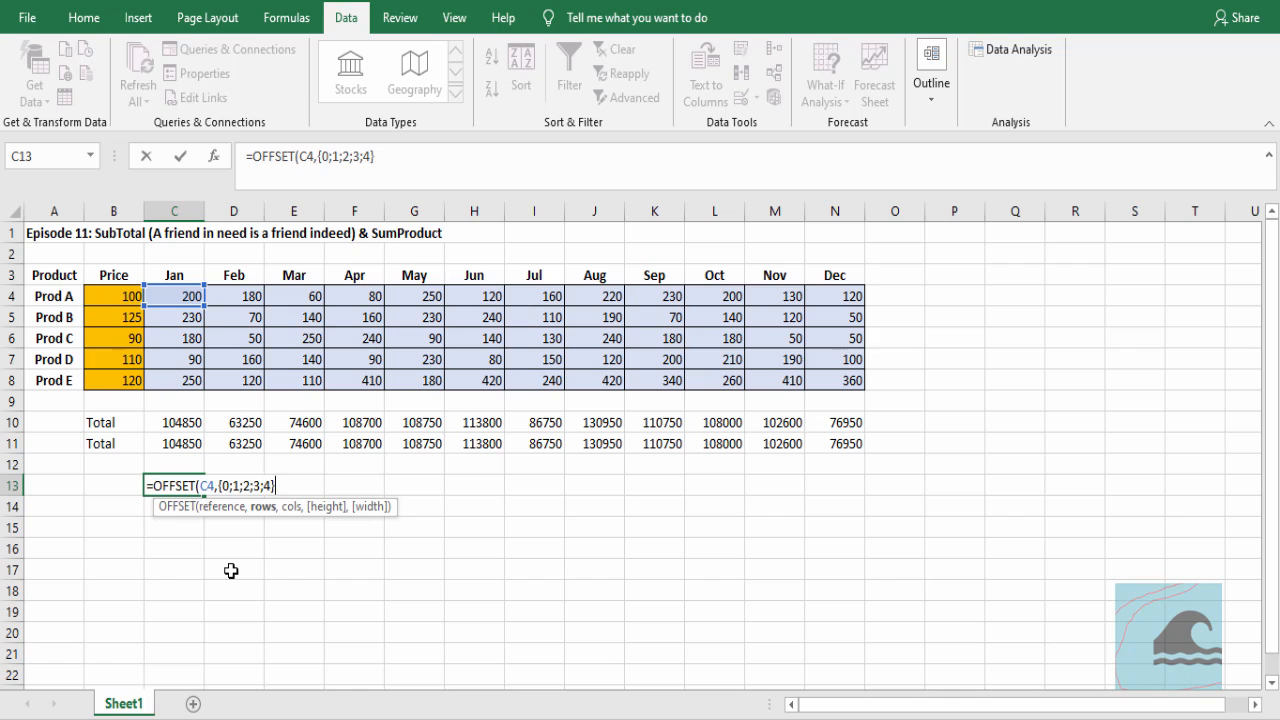
{"action": "type", "text": ",,"}
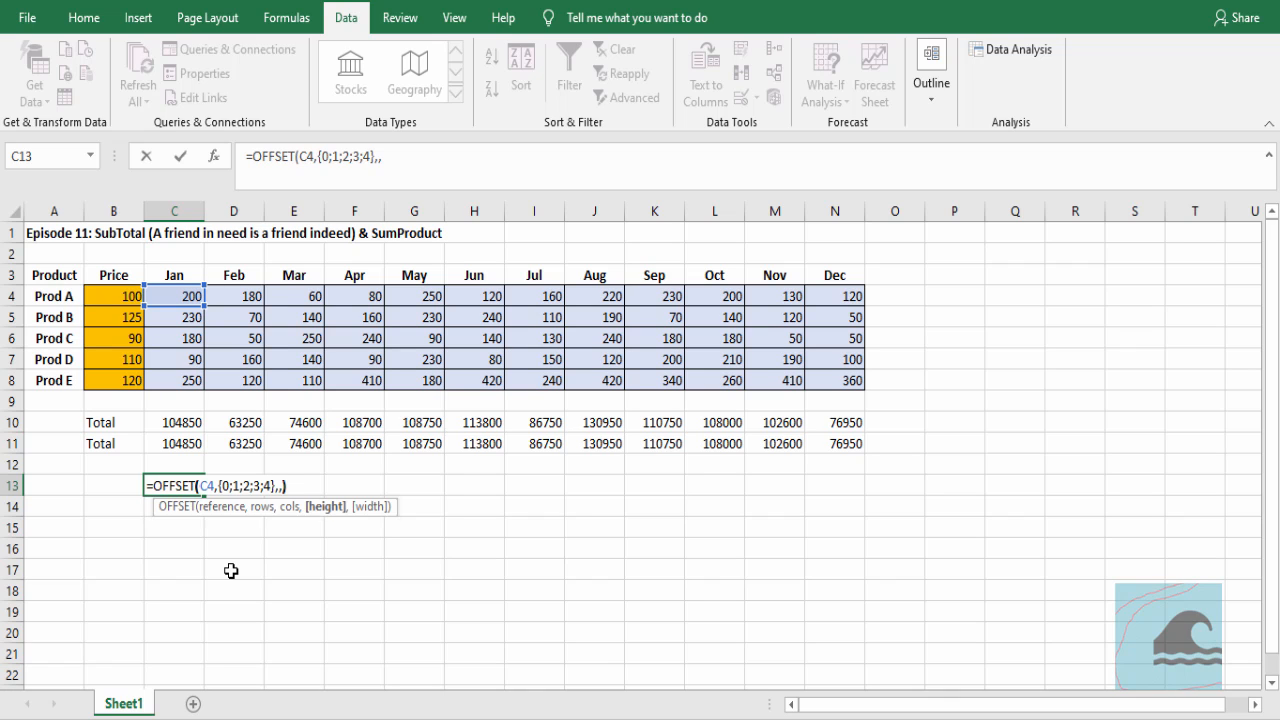
{"action": "type", "text": ")"}
Leave the remaining OFFSET arguments blank and enter the C13 formula as an array formula
{"action": "key", "text": "ctrl+shift+Return"}
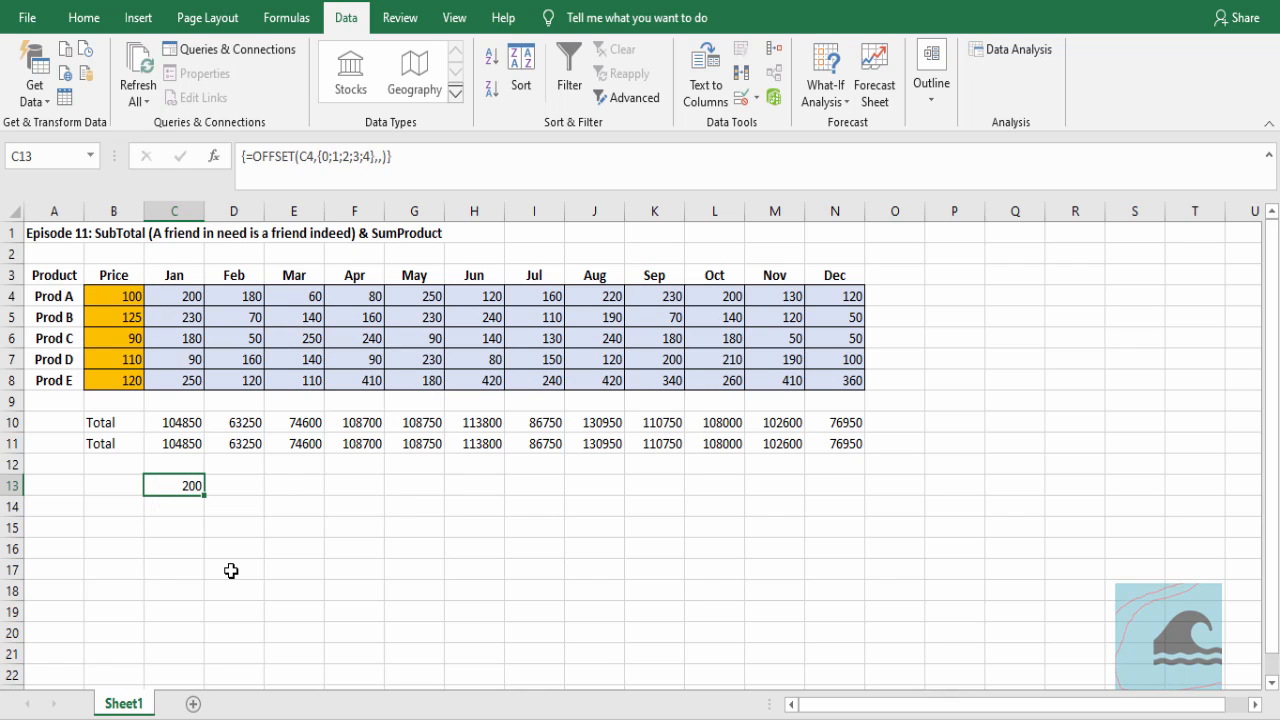
Wrap the OFFSET formula in C13 in a SUBTOTAL function with function number 109
{"action": "key", "text": "F2"}
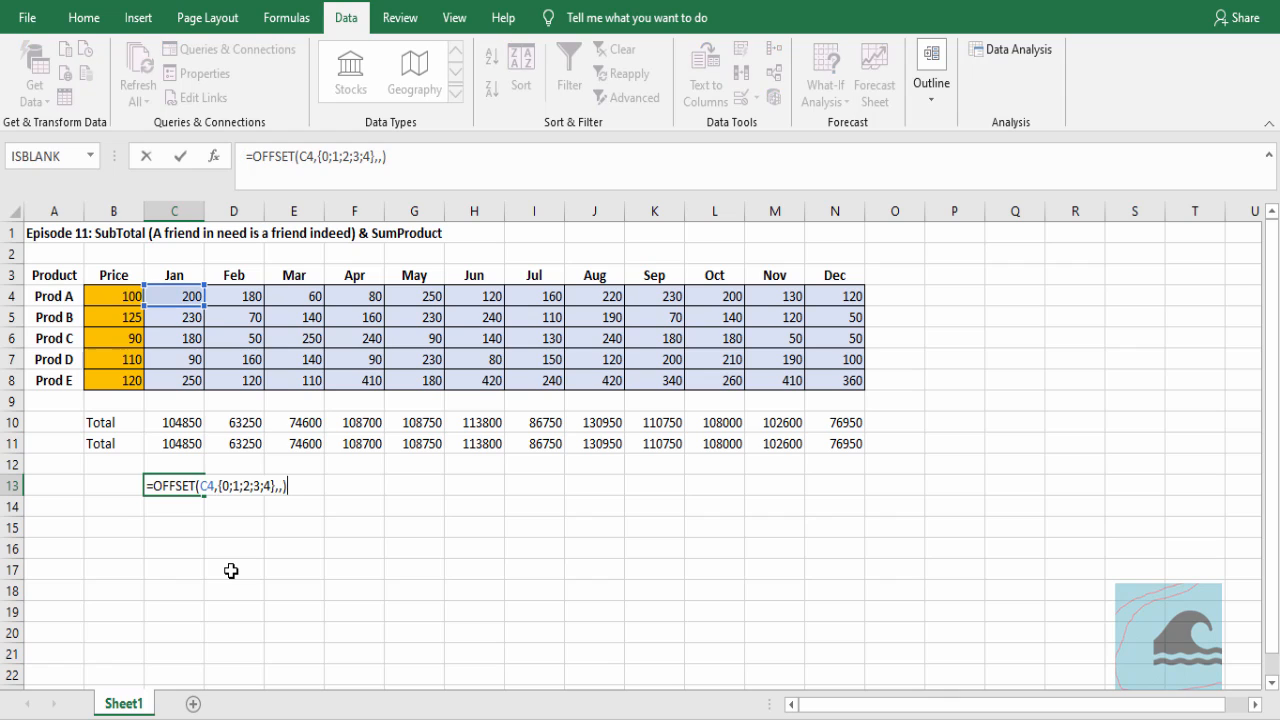
{"action": "key", "text": "Escape"}
{"action": "key", "text": "F2"}
{"action": "type", "text": "SUBTOTAL("}
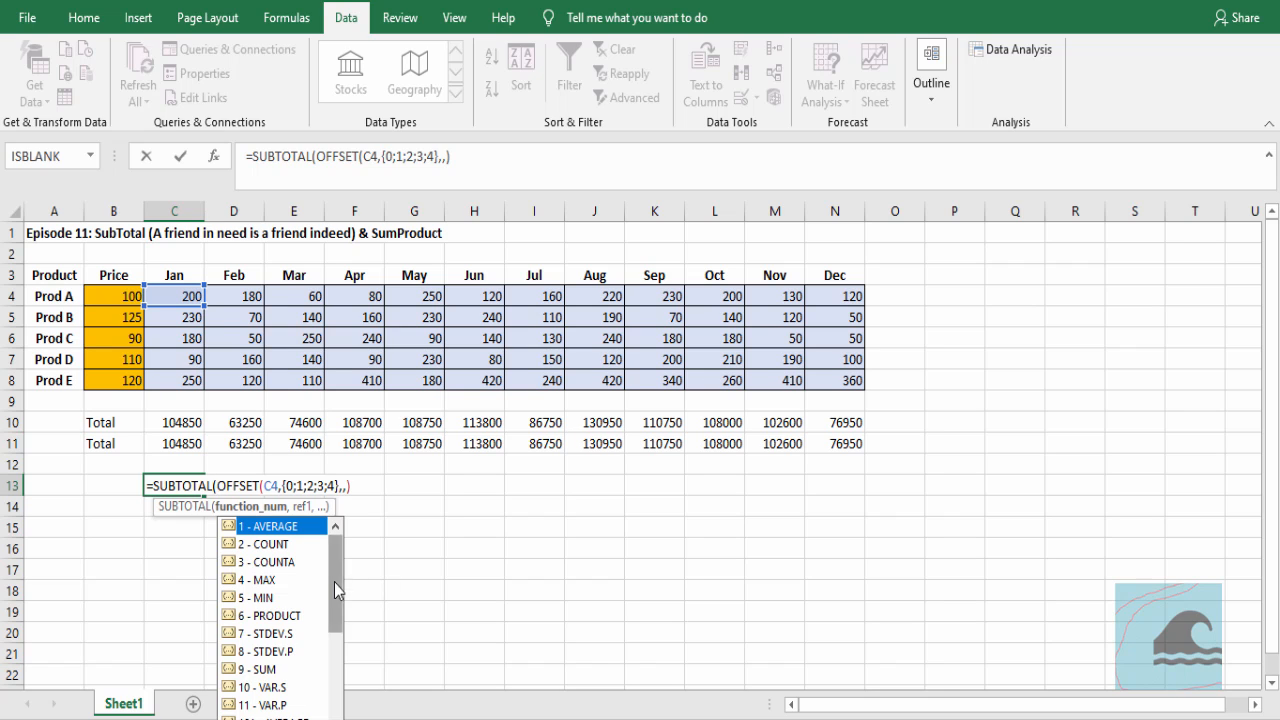
{"action": "left_click_drag", "start_coordinate": [334, 600], "coordinate": [330, 702]}
{"action": "double_click", "coordinate": [281, 687]}
{"action": "type", "text": ","}
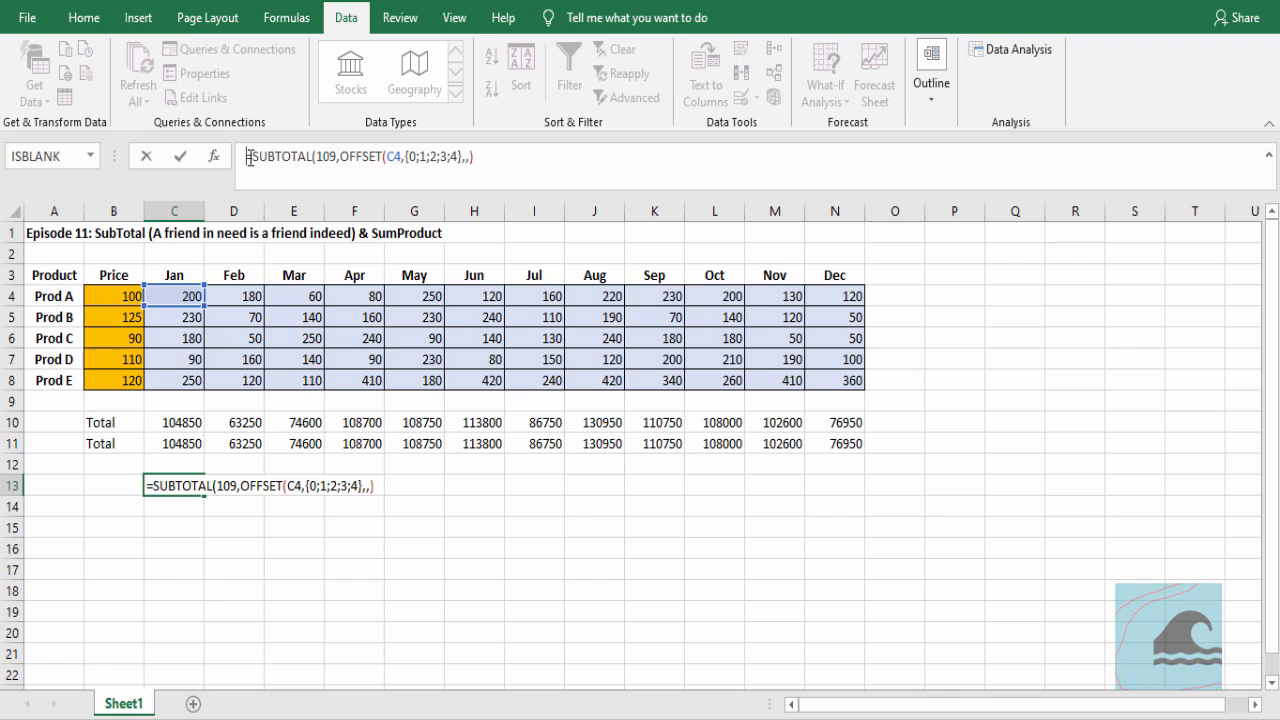
{"action": "type", "text": "sumproduct("}
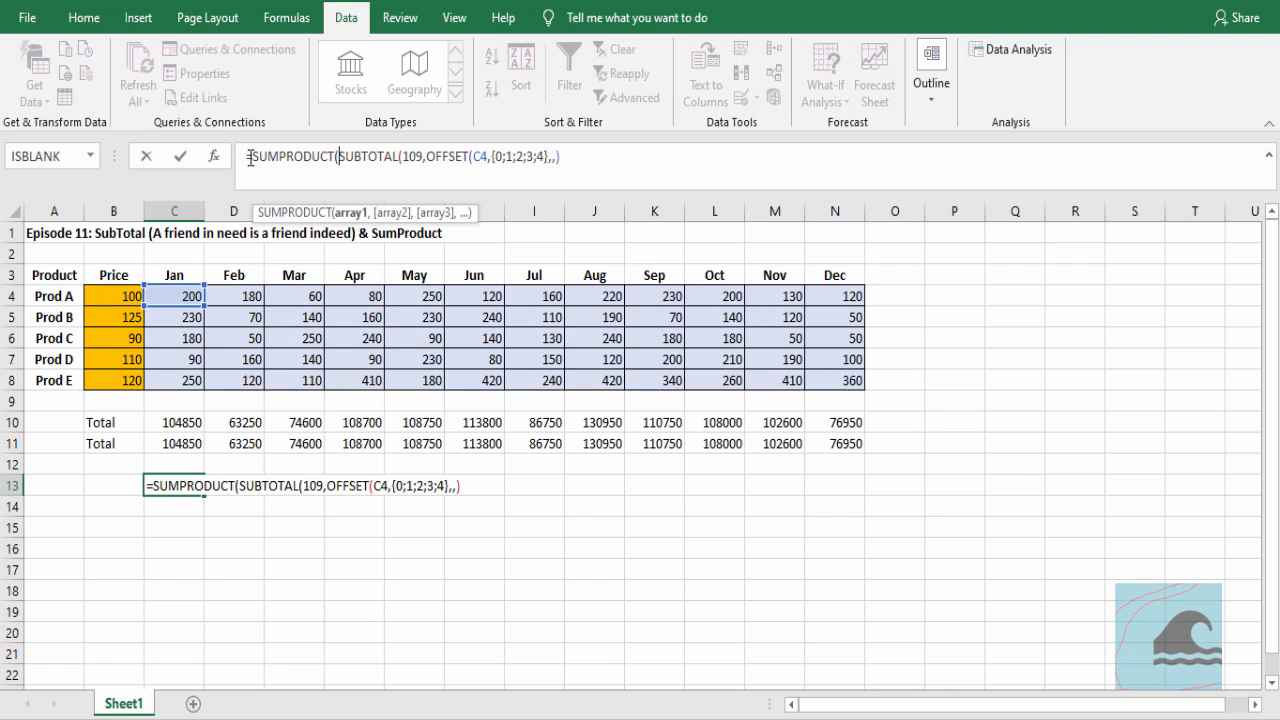
{"action": "type", "text": "("}
Nest the C13 SUBTOTAL expression inside SUMPRODUCT with an extra opening parenthesis, and append a closing parenthesis and a multiplication sign
{"action": "key", "text": "End"}
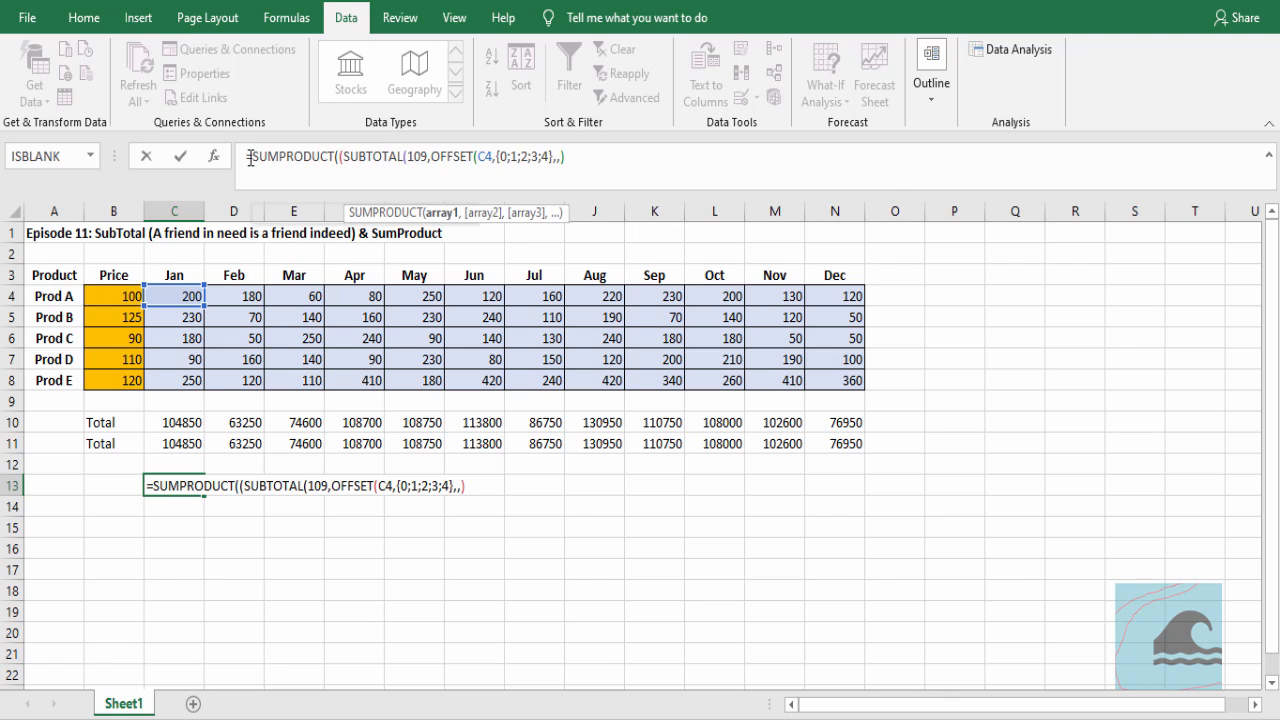
{"action": "type", "text": ")*"}
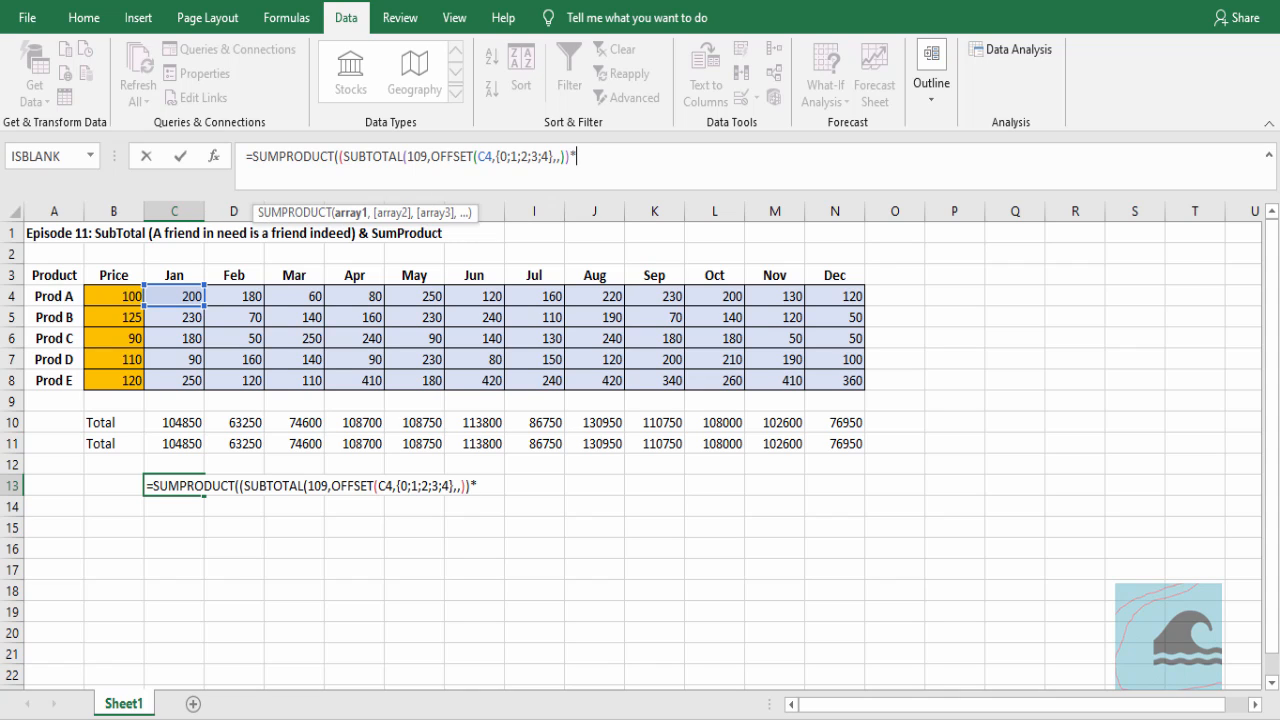
Multiply by the absolute price range $B$4:$B$8, close the SUMPRODUCT and enter the formula in C13
{"action": "left_click_drag", "start_coordinate": [127, 296], "coordinate": [123, 391]}
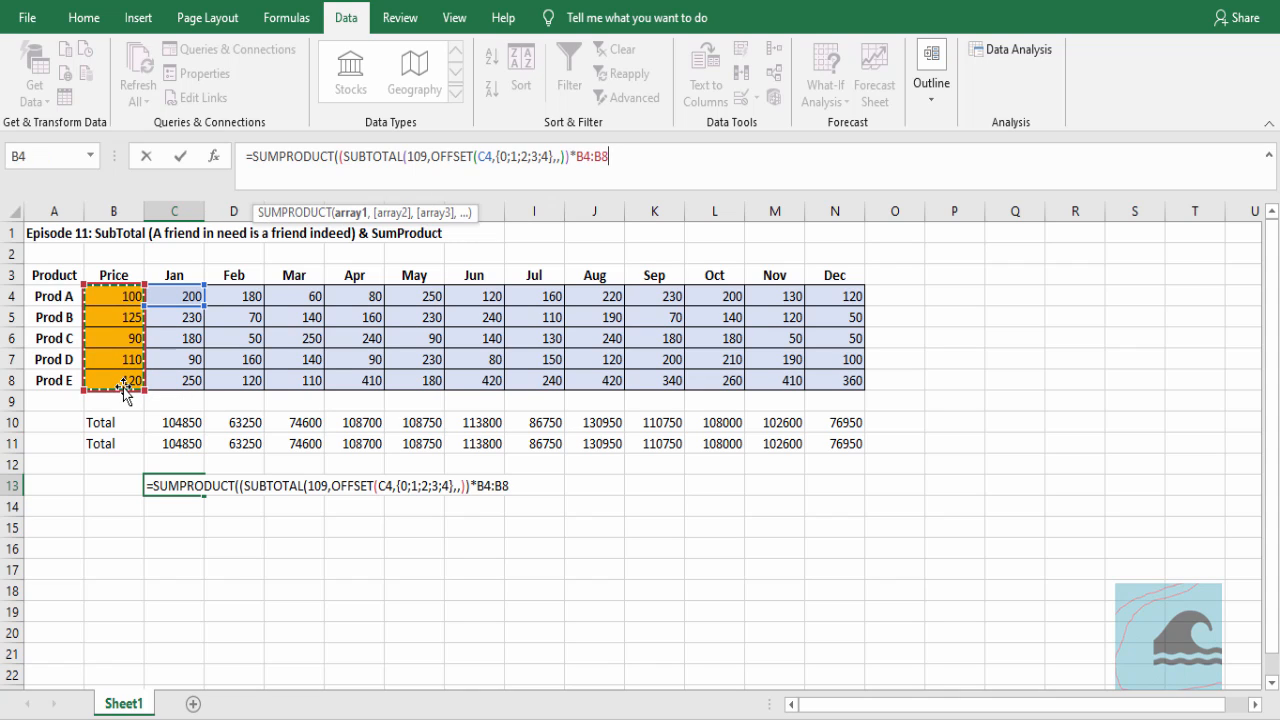
{"action": "key", "text": "F4"}
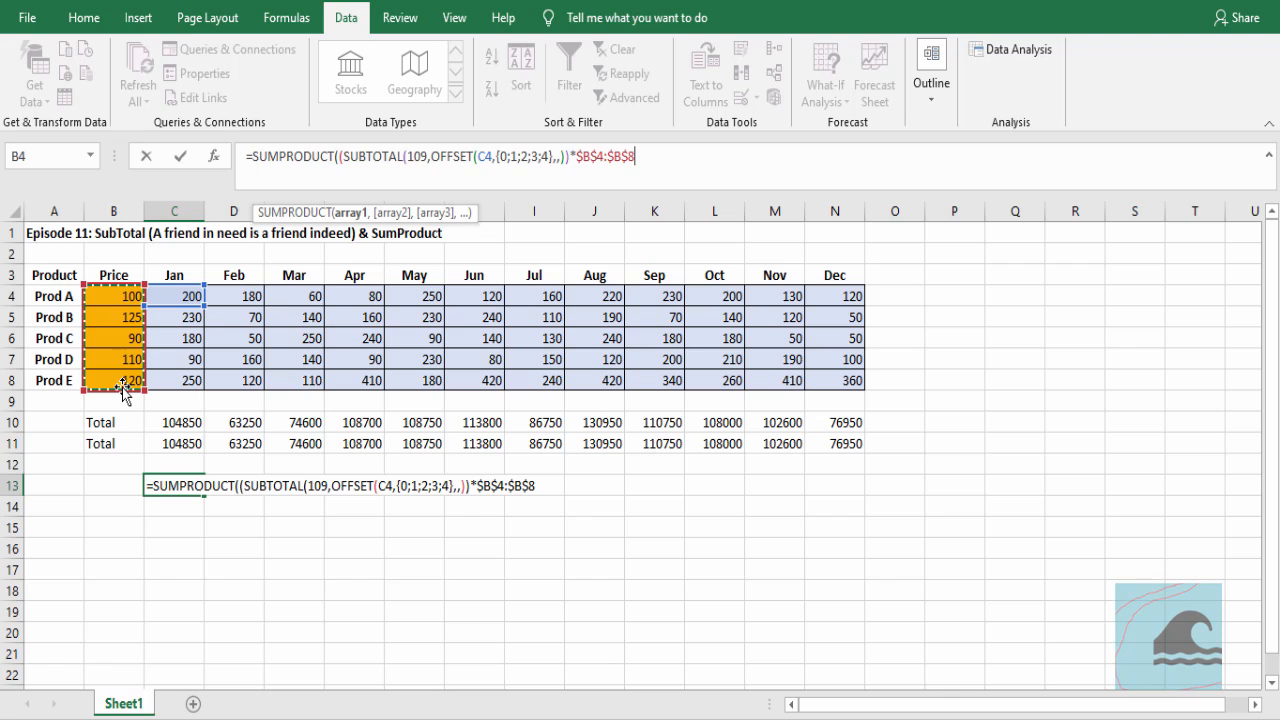
{"action": "type", "text": ")"}
{"action": "key", "text": "ctrl+Return"}
Fill the C13 SUMPRODUCT formula across the remaining months to N13
{"action": "key", "text": "shift+Right"}
{"action": "key", "text": "shift+Right"}
{"action": "key", "text": "shift+Right"}
{"action": "key", "text": "shift+Right"}
{"action": "key", "text": "shift+Right"}
{"action": "key", "text": "shift+Right"}
{"action": "key", "text": "shift+Right"}
{"action": "key", "text": "shift+Right"}
{"action": "key", "text": "shift+Right"}
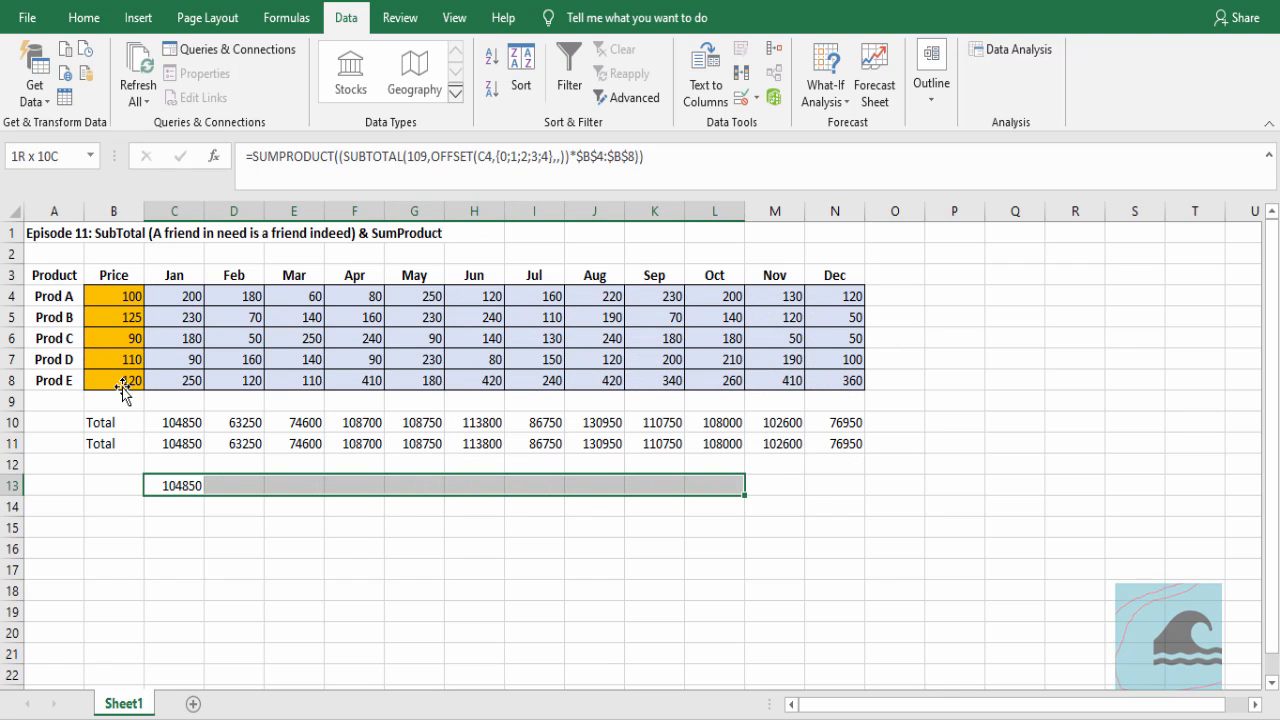
{"action": "key", "text": "shift+Right"}
{"action": "key", "text": "shift+Right"}
{"action": "key", "text": "F2"}
{"action": "key", "text": "ctrl+Return"}
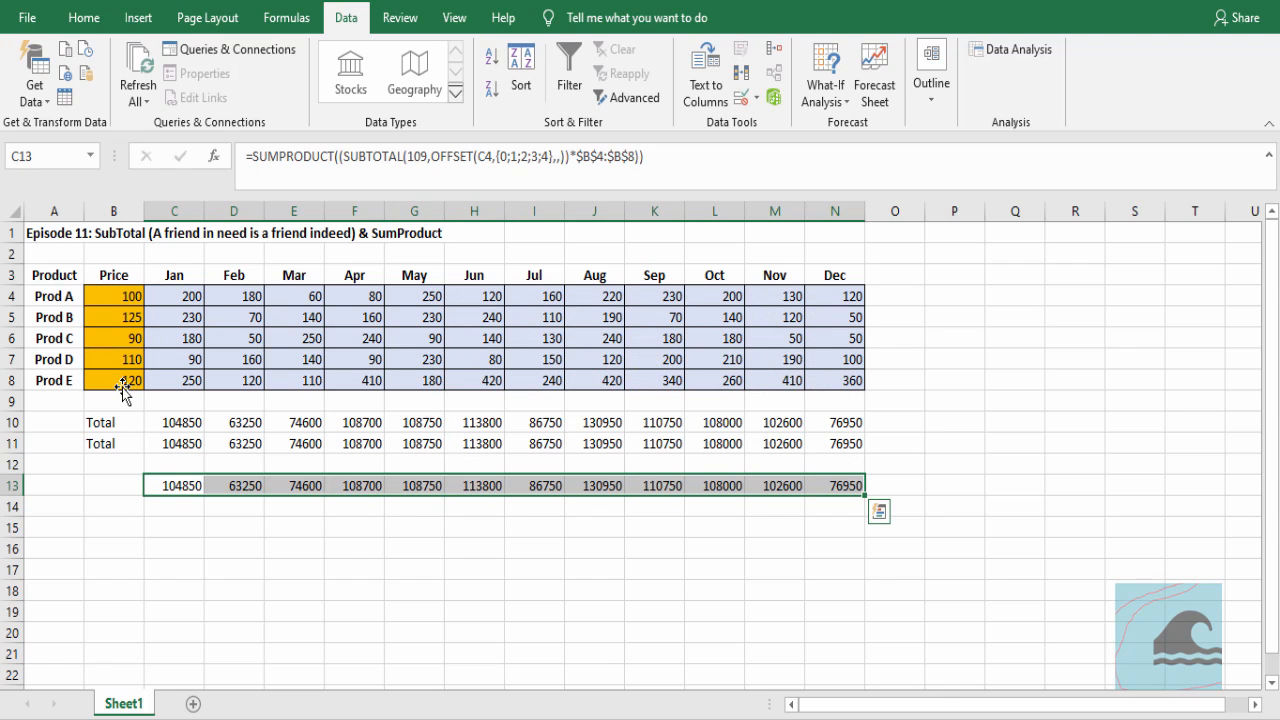
{"action": "key", "text": "Up"}
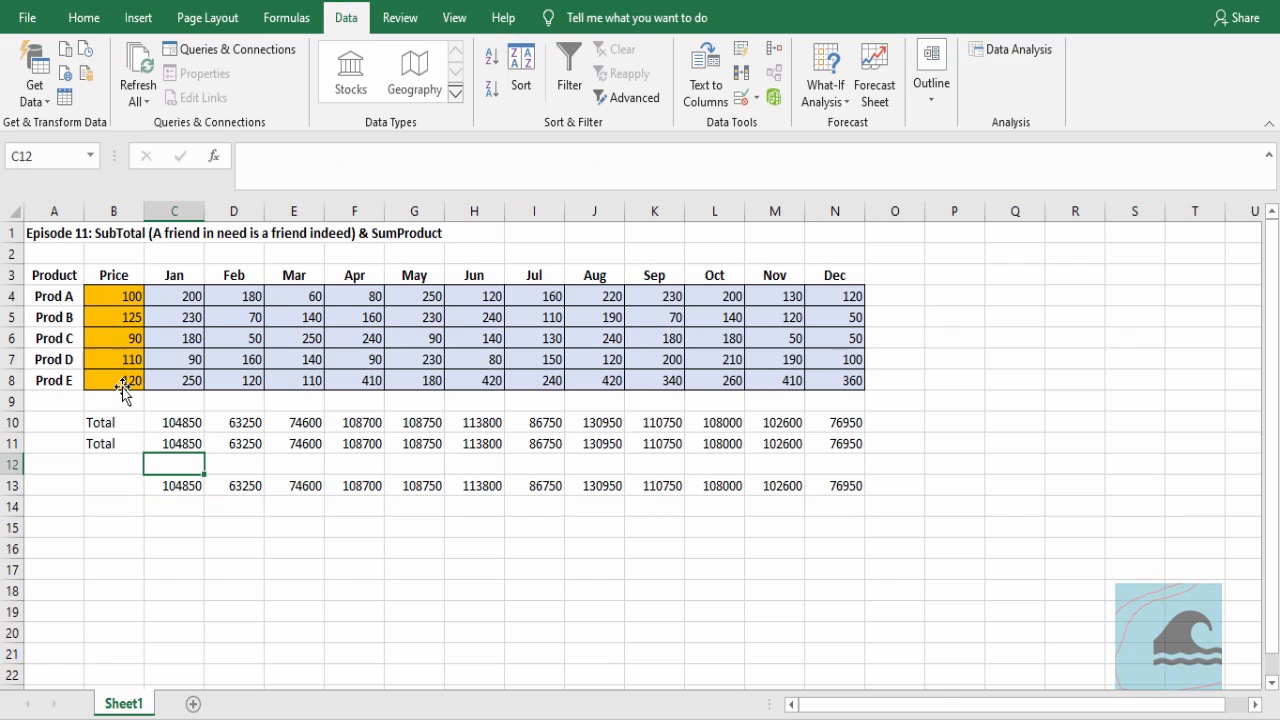
Hide the Prod B row to compare the formulas in C11 and C13, and undo the hiding
{"action": "left_click", "coordinate": [5, 317]}
{"action": "right_click", "coordinate": [5, 317]}
{"action": "left_click", "coordinate": [52, 594]}
{"action": "left_click", "coordinate": [176, 422]}
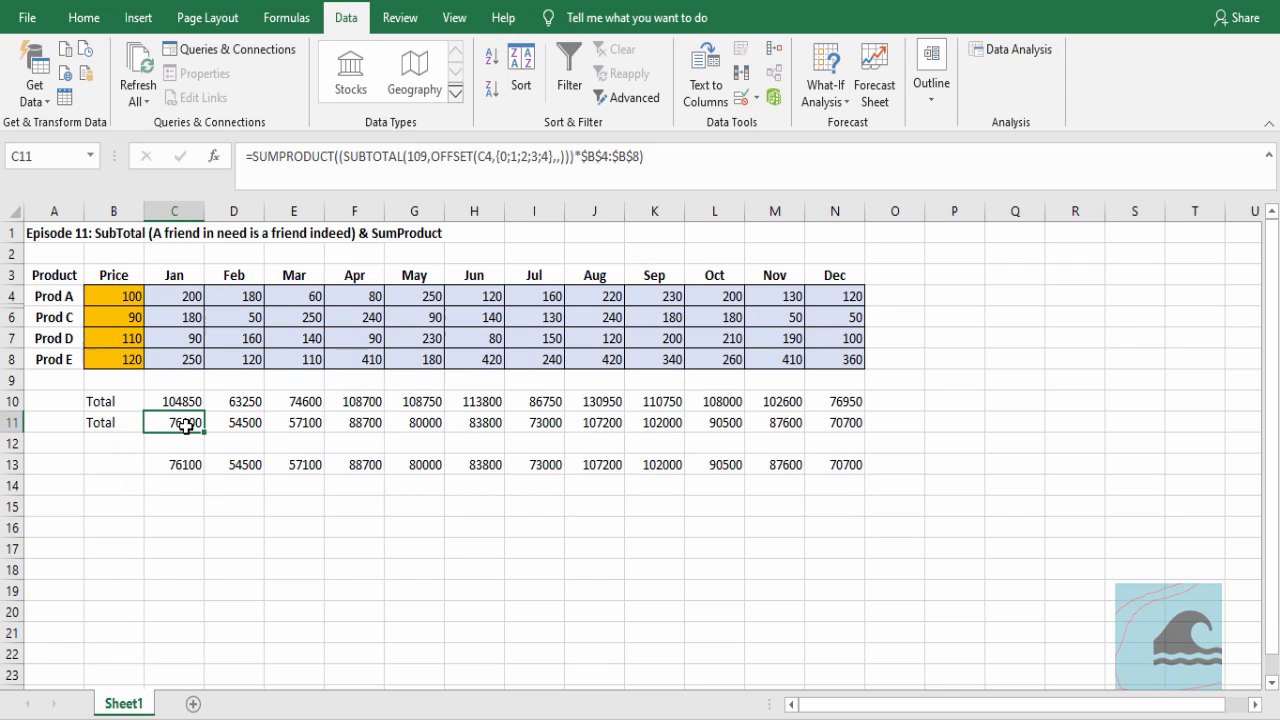
{"action": "left_click", "coordinate": [180, 466]}
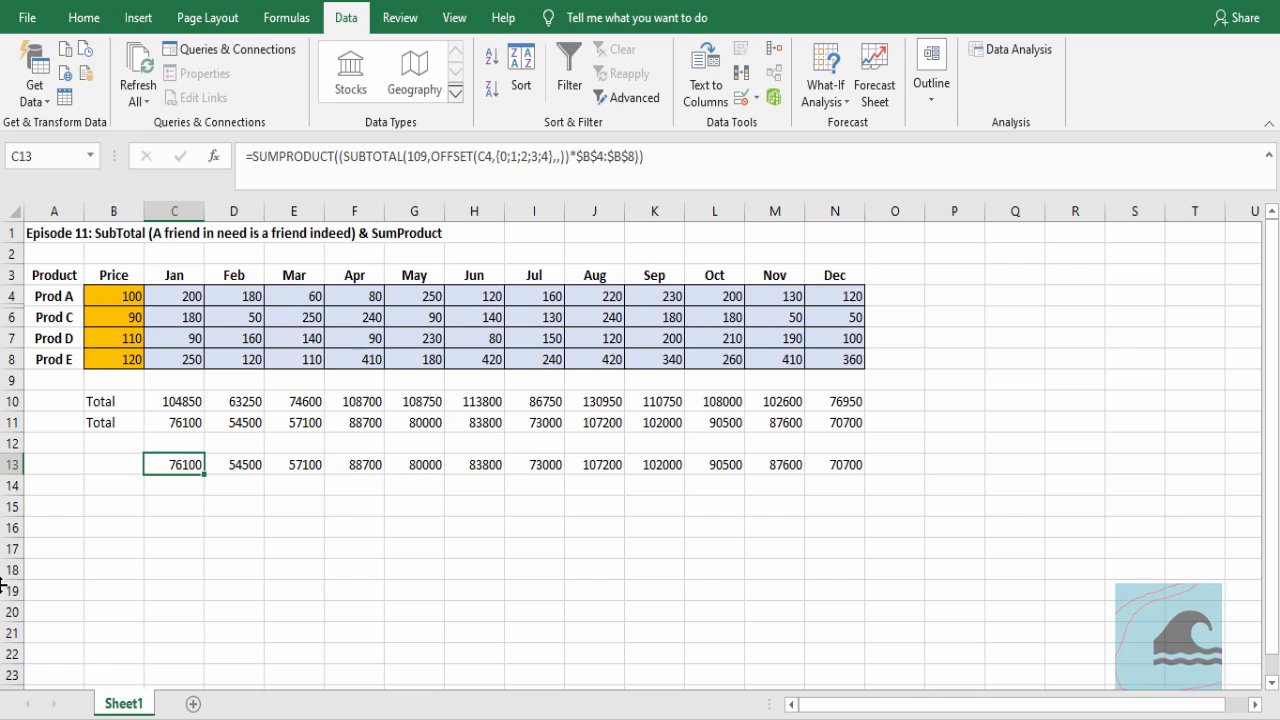
{"action": "key", "text": "ctrl+z"}
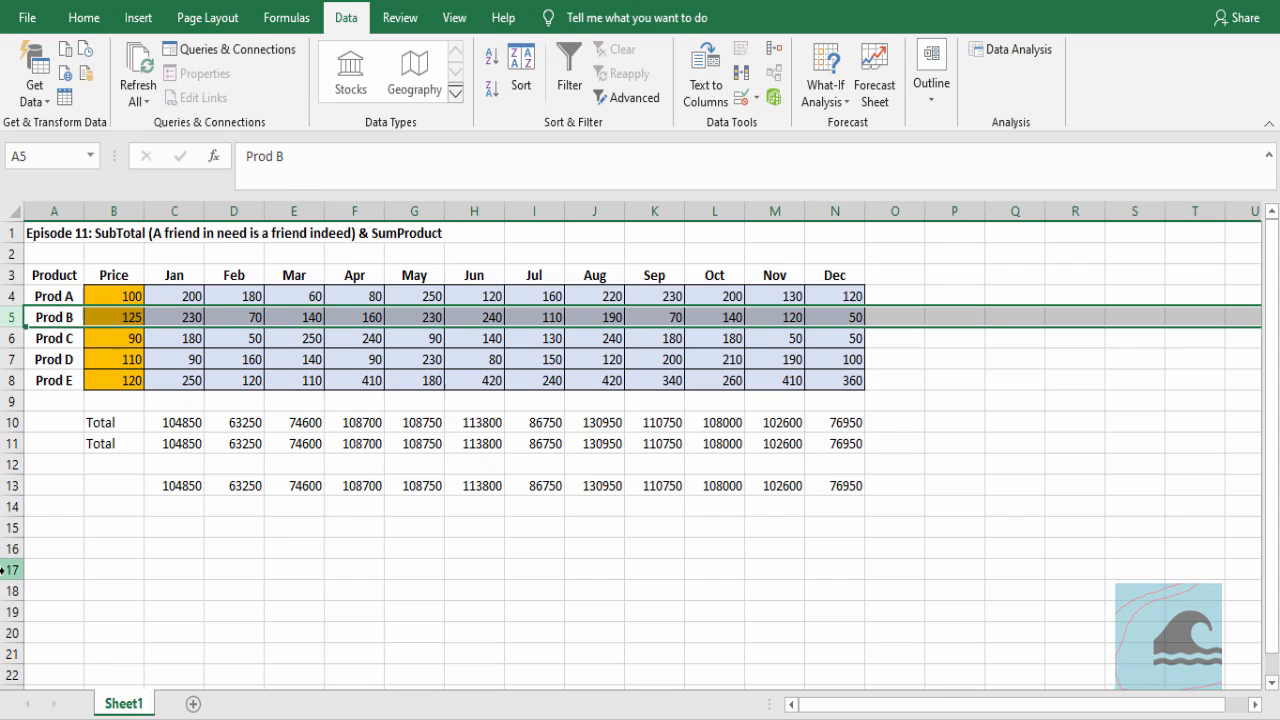
Hide the Prod A row to test the totals, and unhide it again
{"action": "right_click", "coordinate": [6, 296]}
{"action": "left_click", "coordinate": [96, 572]}
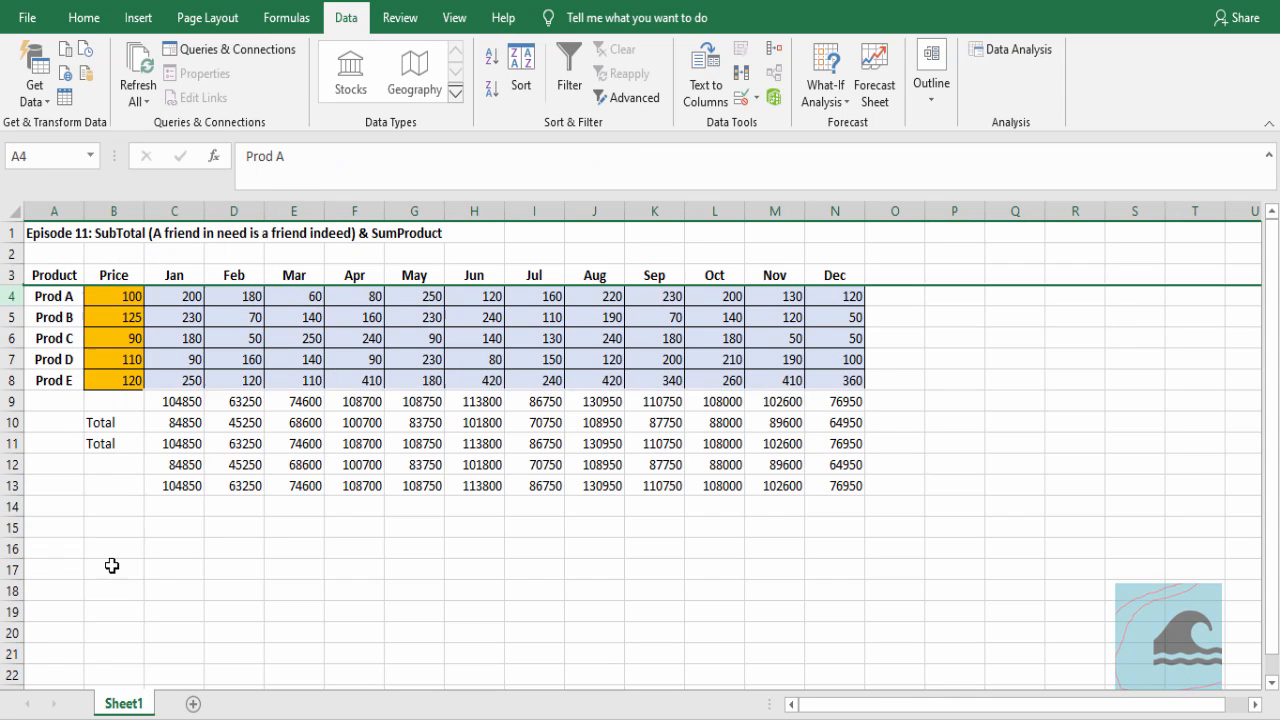
{"action": "left_click", "coordinate": [274, 555]}
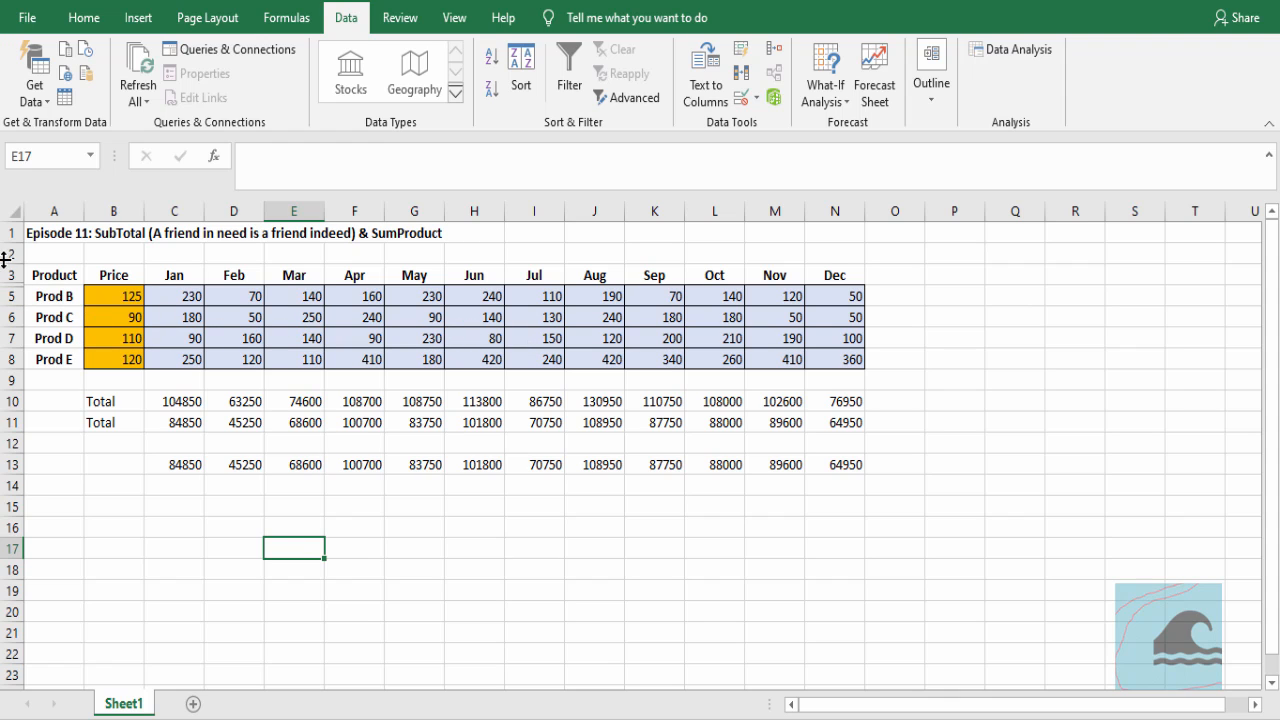
{"action": "left_click_drag", "start_coordinate": [11, 276], "coordinate": [17, 320]}
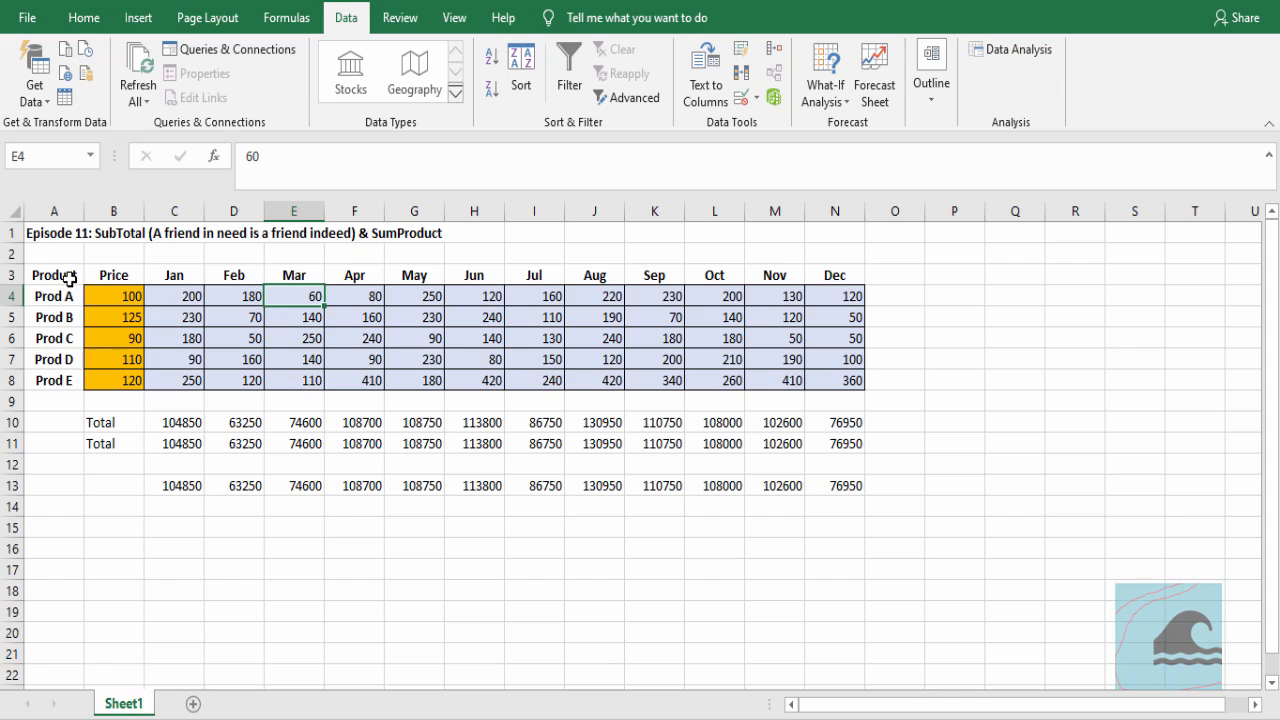
Add filters to the header row, filter the Product column to exclude Prod B, and select C13 to check its total
{"action": "left_click", "coordinate": [60, 277]}
{"action": "left_click", "coordinate": [570, 75]}
{"action": "left_click", "coordinate": [76, 275]}
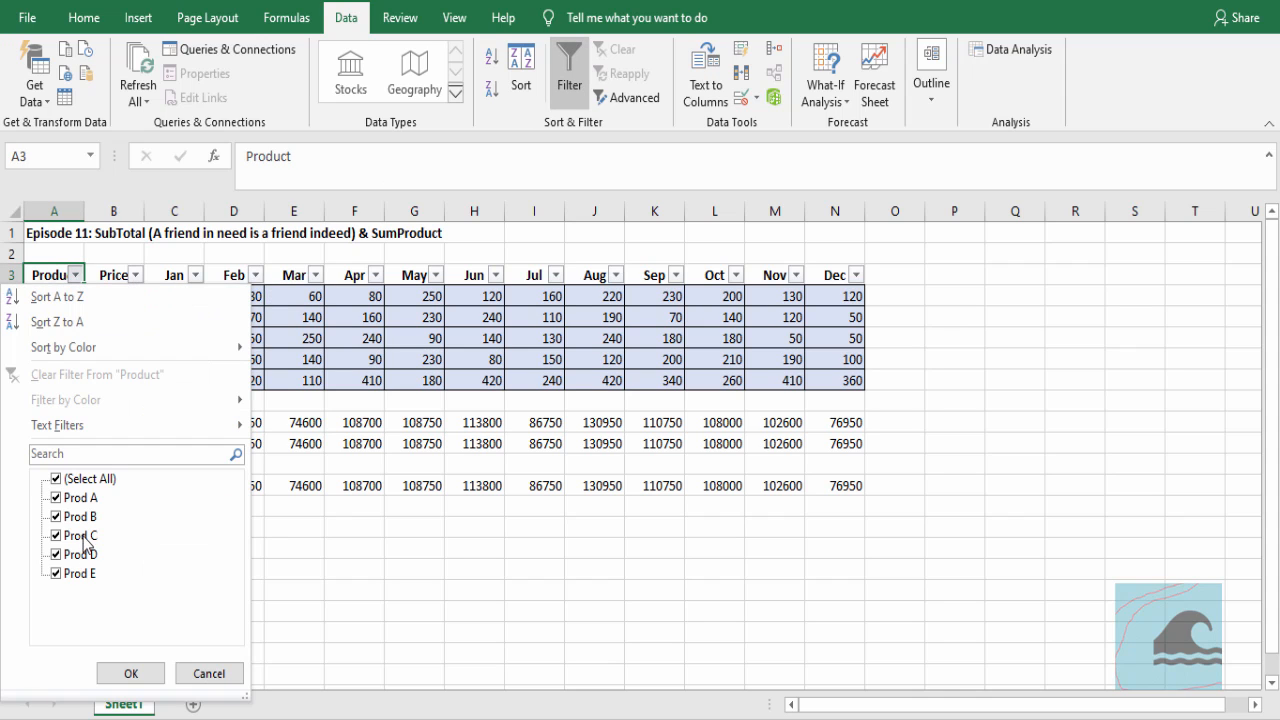
{"action": "left_click", "coordinate": [130, 672]}
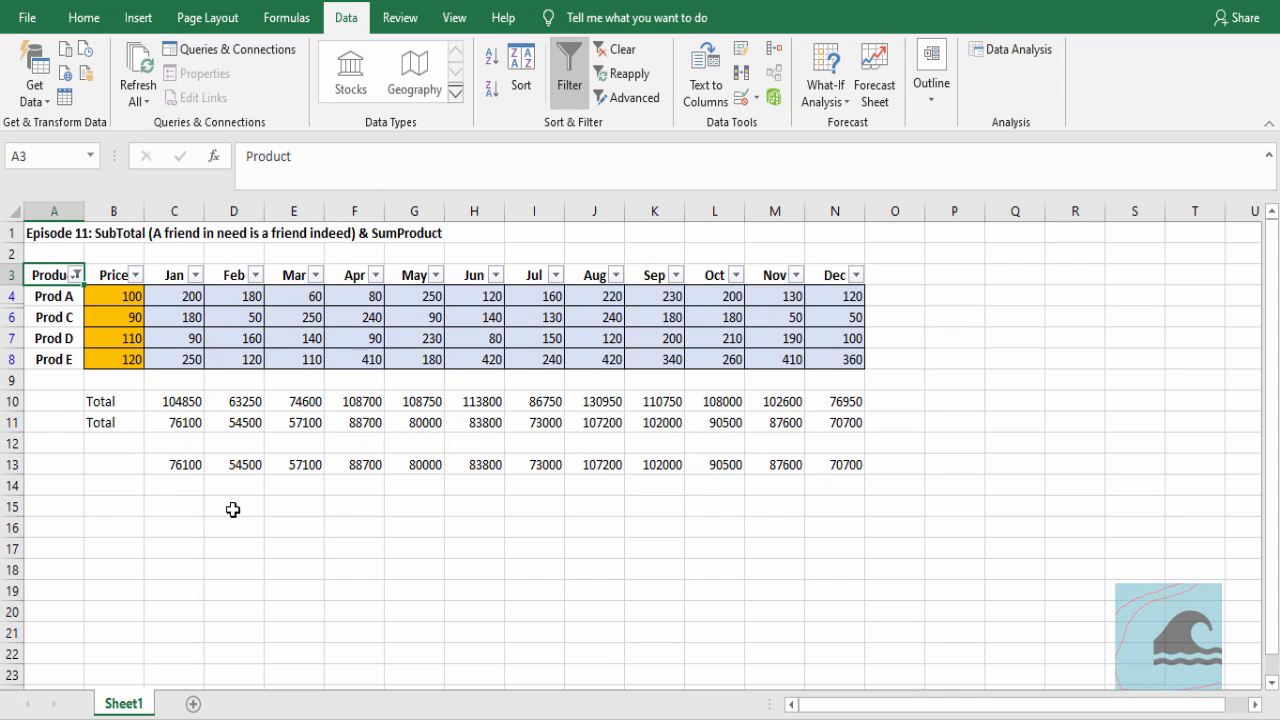
{"action": "left_click", "coordinate": [184, 462]}
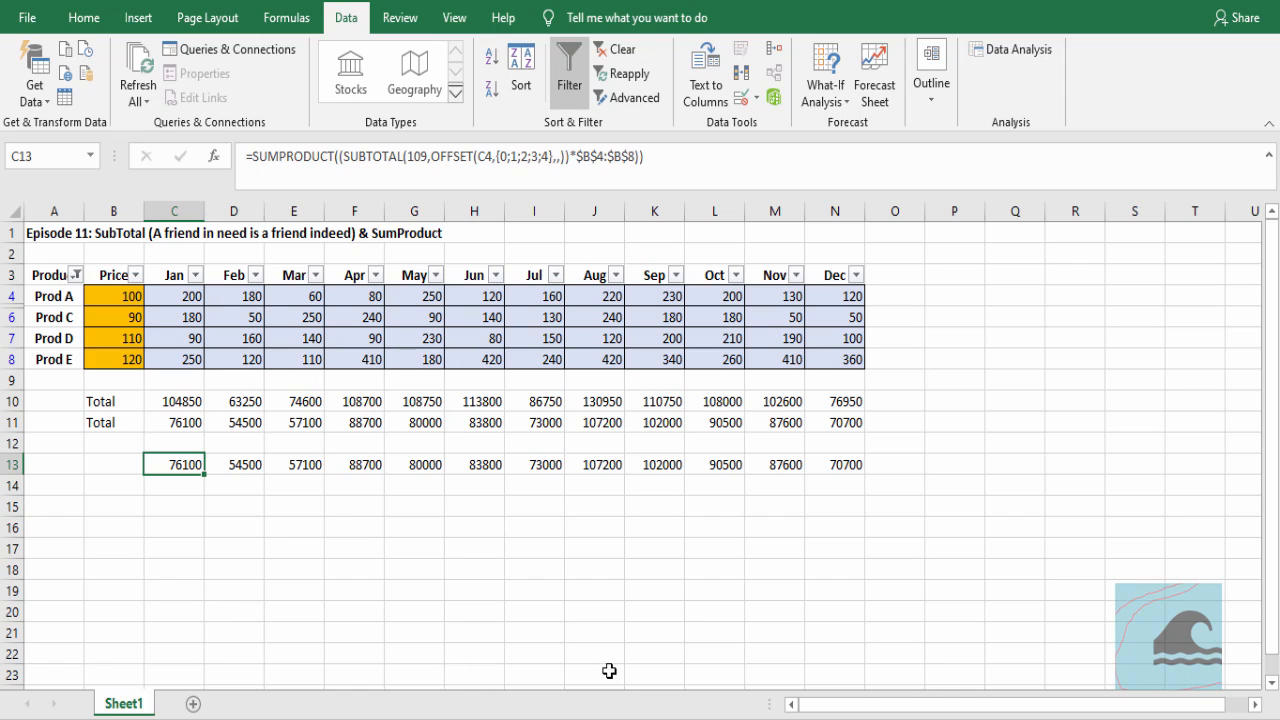